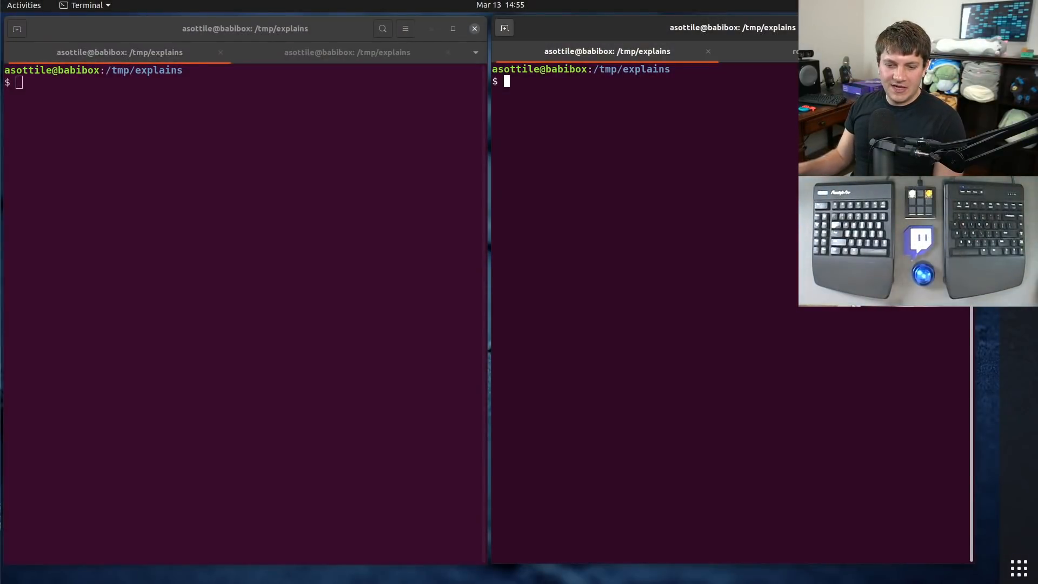
Check the ^r tip on the wiki, then start a reverse history search matching the clone address.
key("alt+Tab")
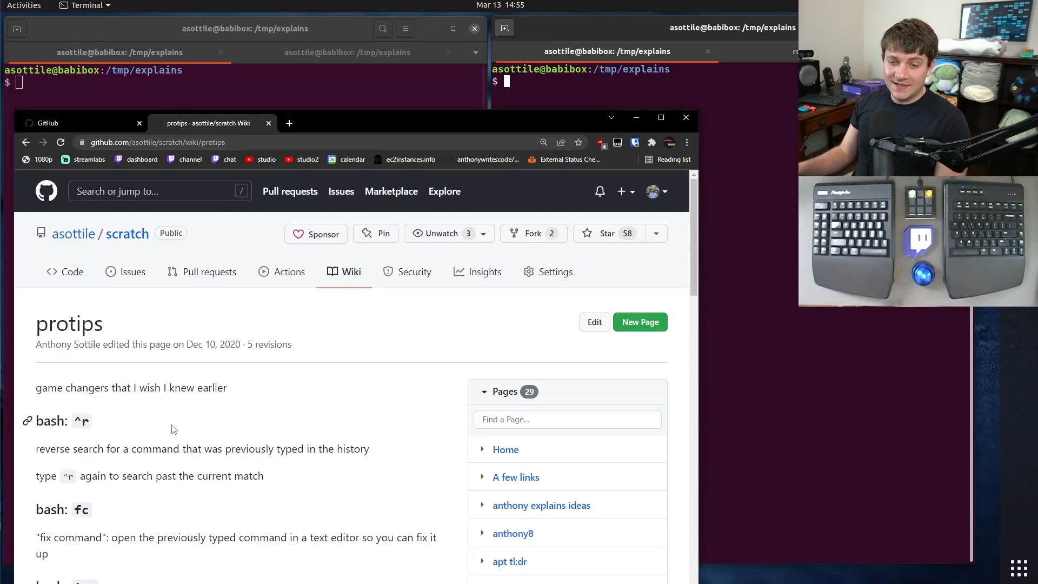
left_click_drag(90, 414, 65, 420)
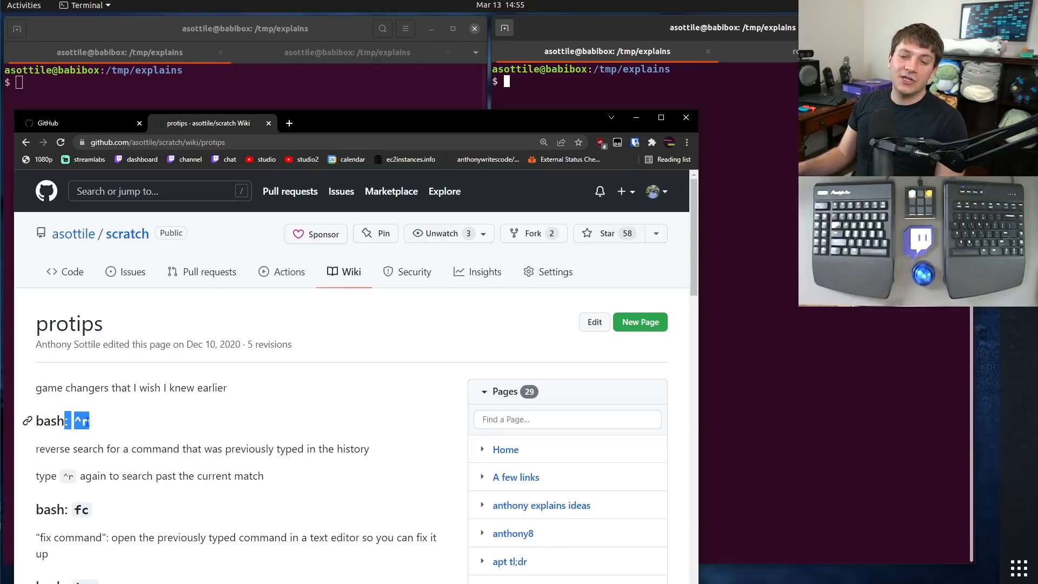
key("super+h")
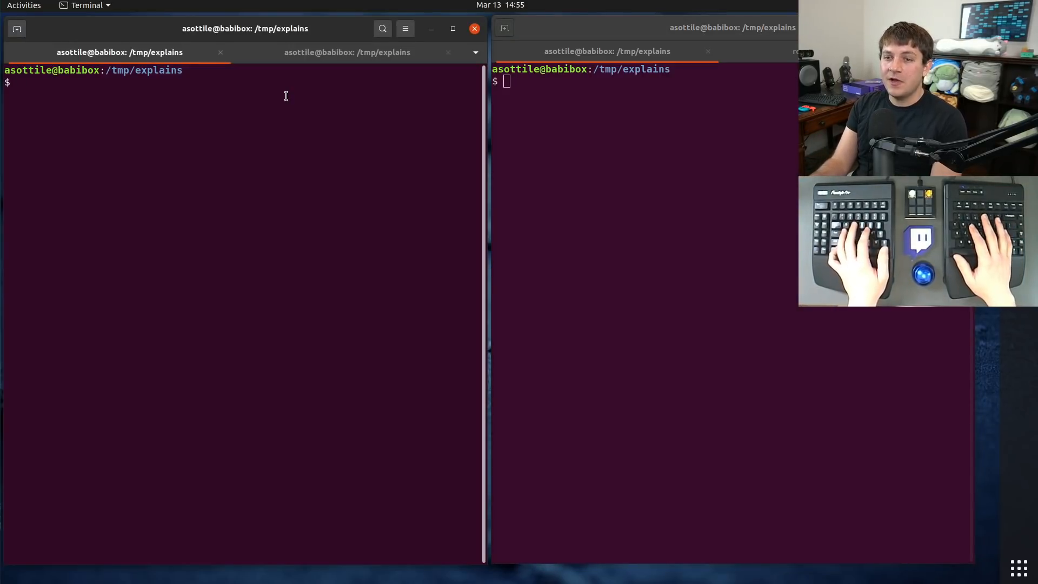
key("ctrl+r")
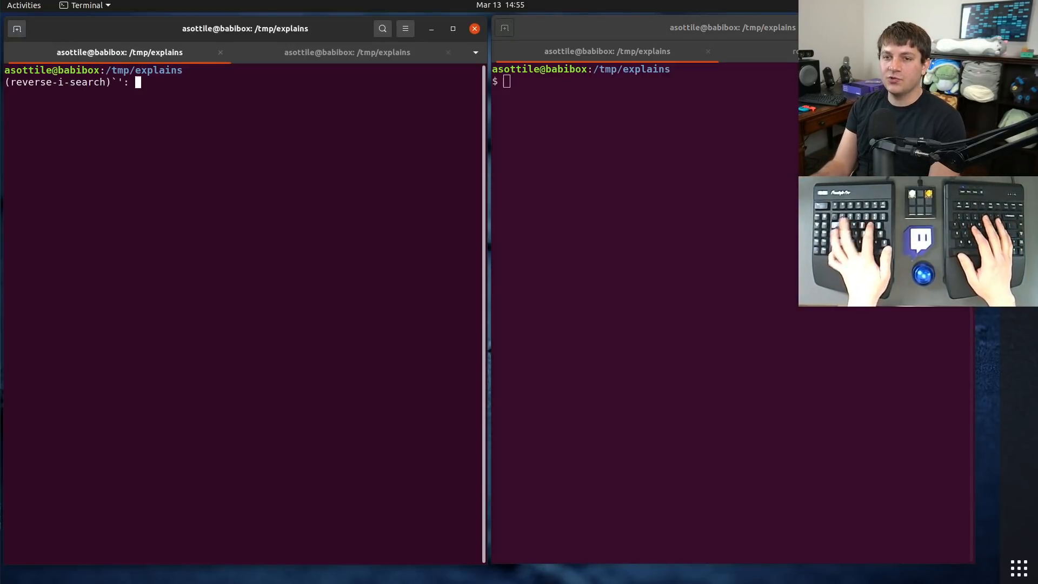
left_click_drag(17, 84, 97, 89)
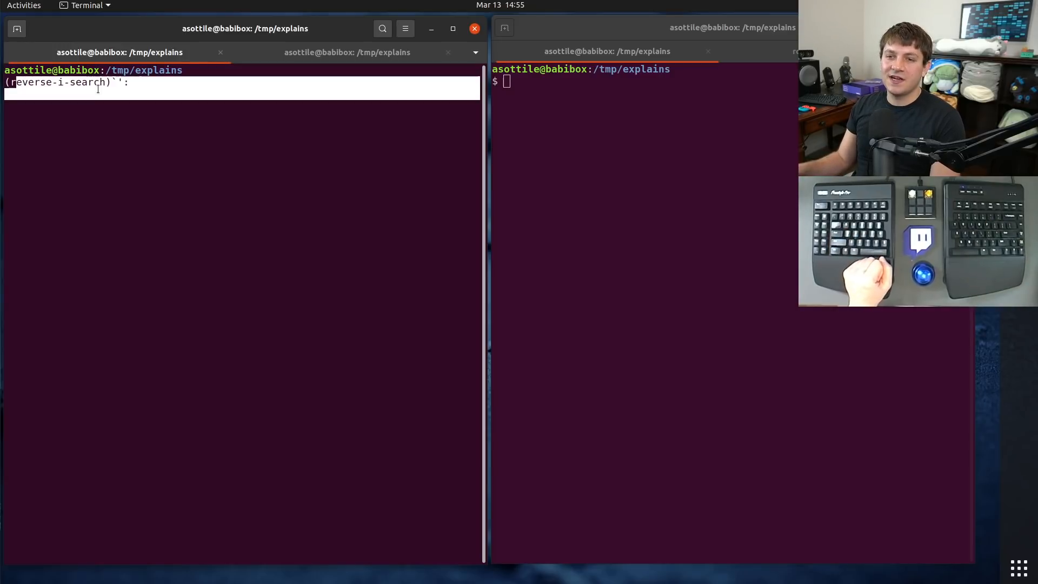
left_click(102, 84)
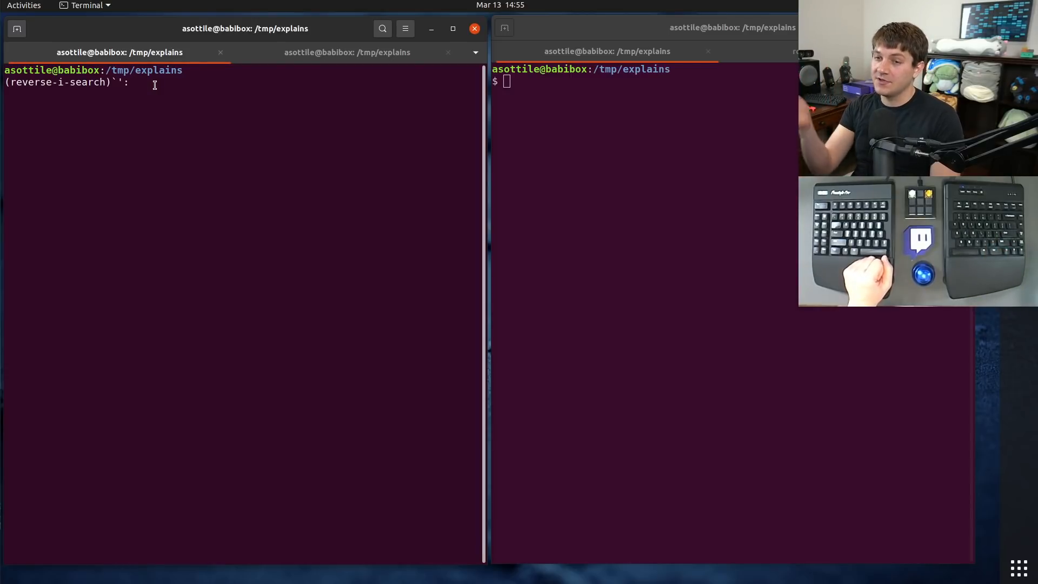
type("git ")
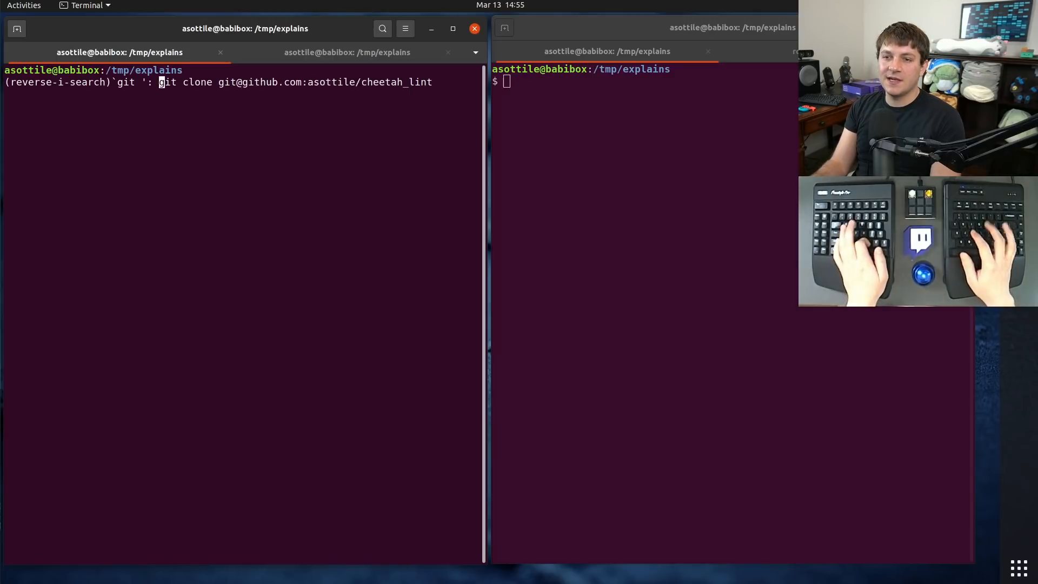
type("cl")
mouse_move(242, 82)
left_mouse_down()
mouse_move(486, 83)
mouse_move(422, 84)
left_mouse_up()
left_click(428, 96)
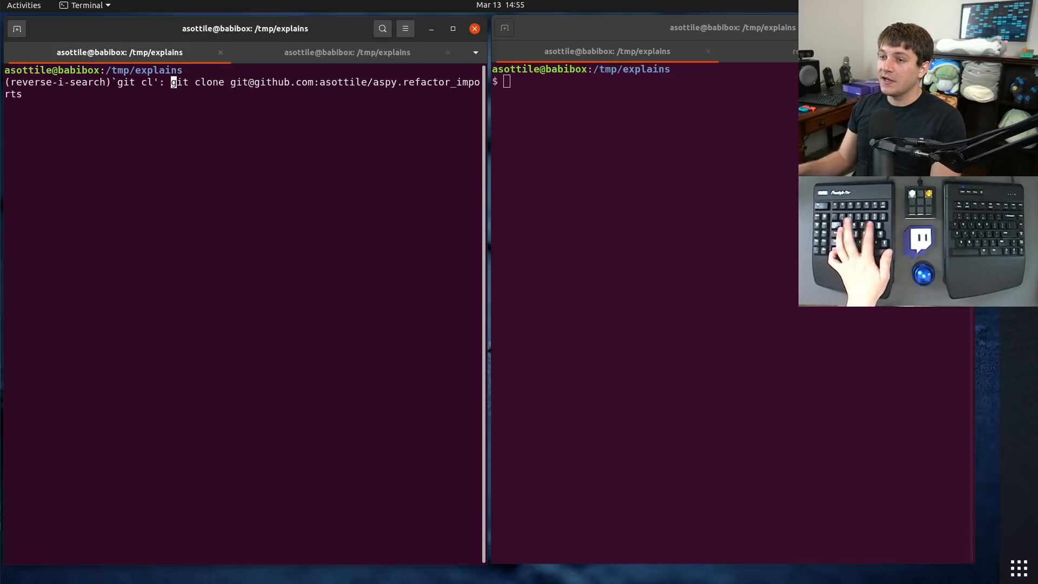
Cycle and restart the history search until the cheetah_lint git clone matches, and run it.
key("ctrl+r")
key("ctrl+r")
key("ctrl+r")
key("ctrl+r")
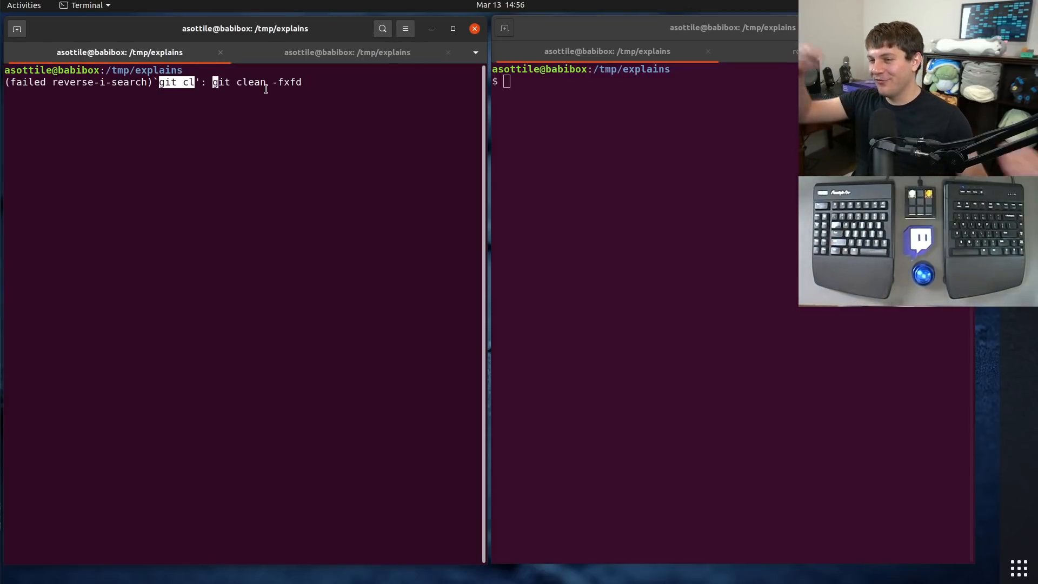
key("ctrl+c")
type("reset")
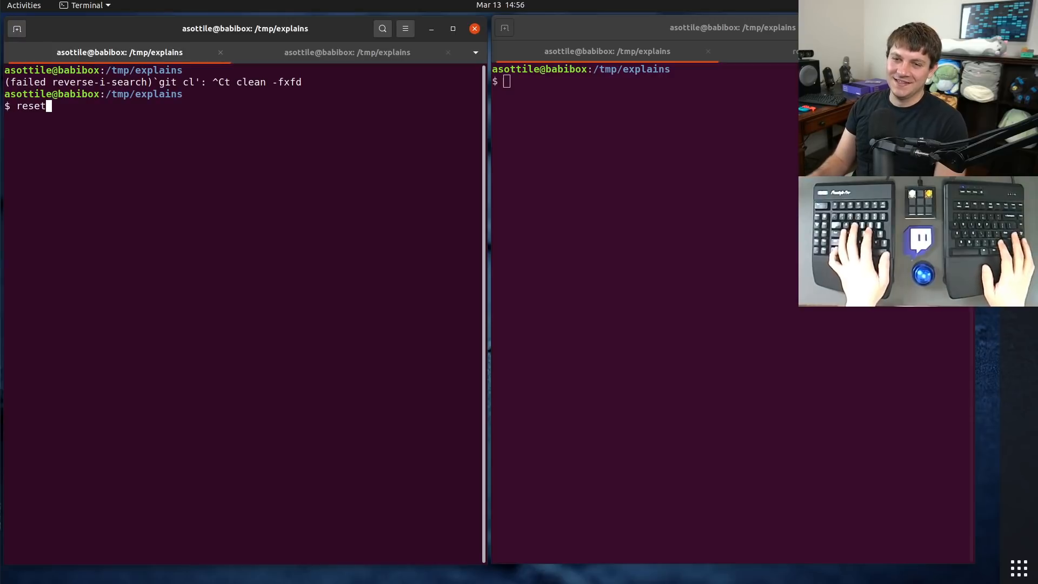
key("BackSpace")
key("BackSpace")
key("BackSpace")
key("ctrl+r")
type("tgi")
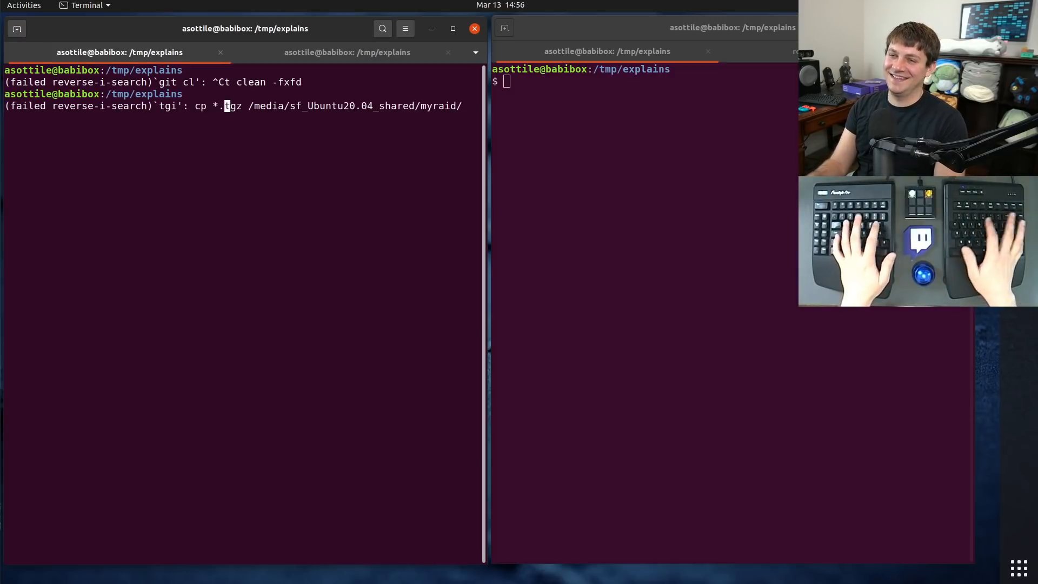
key("ctrl+c")
key("ctrl+r")
type("git cl")
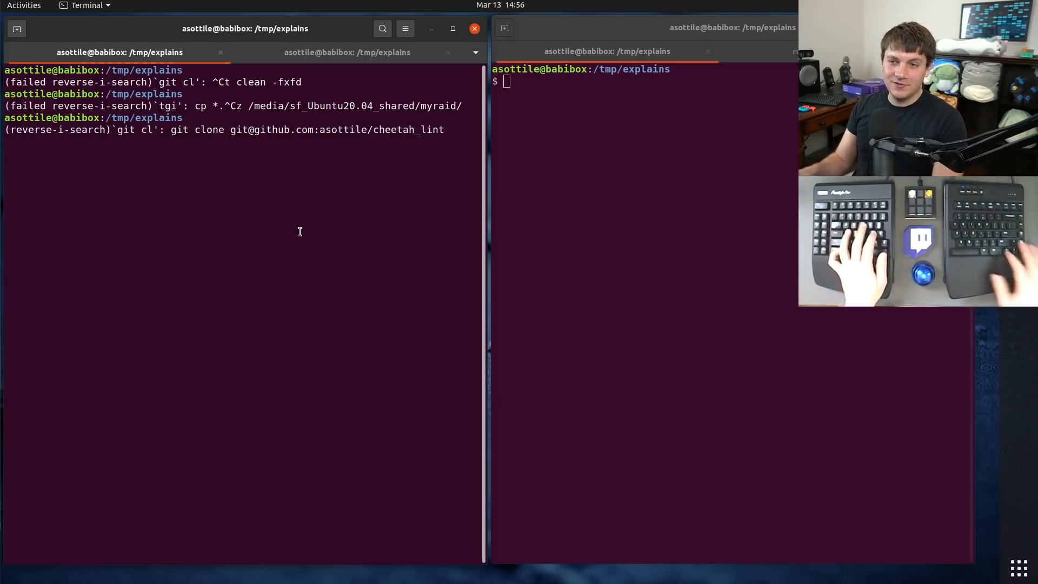
key("Return")
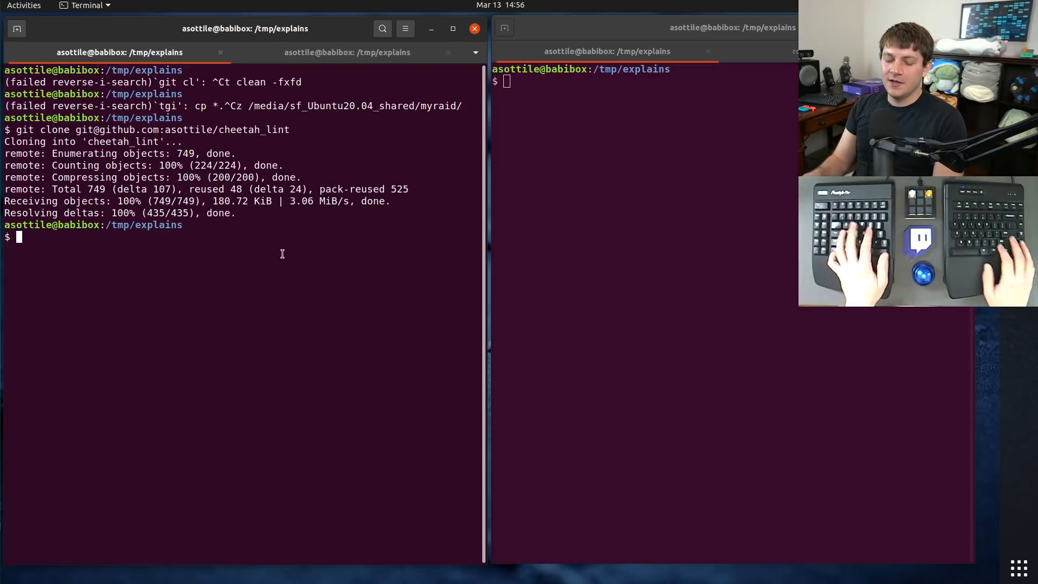
Recall the clone command via Ctrl+R, replace lint with babi at the end, and run the babi clone.
key("ctrl+r")
type("git cl")
key("Right")
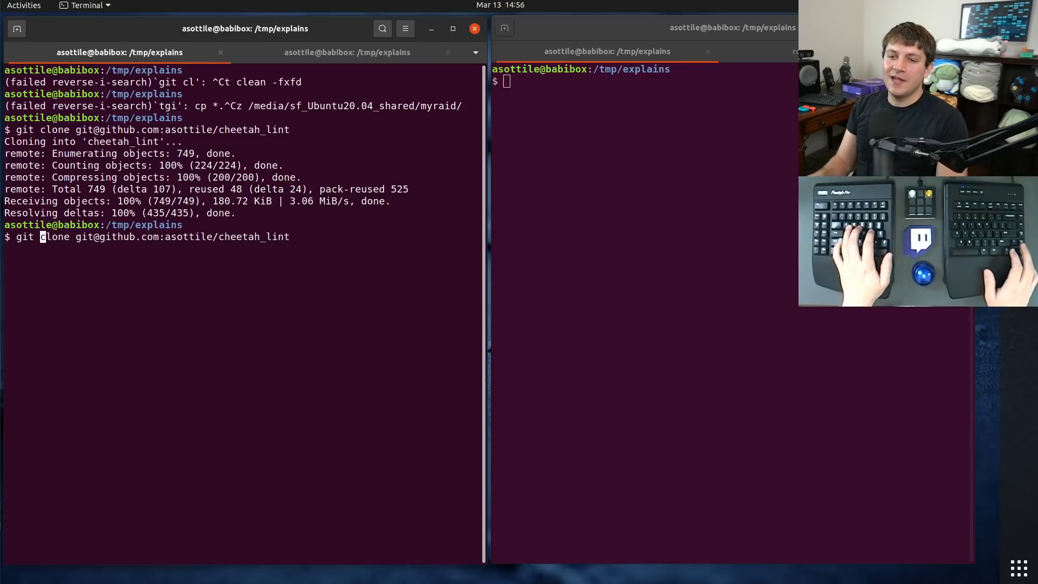
key("ctrl+e")
key("BackSpace")
key("BackSpace")
key("BackSpace")
key("BackSpace")
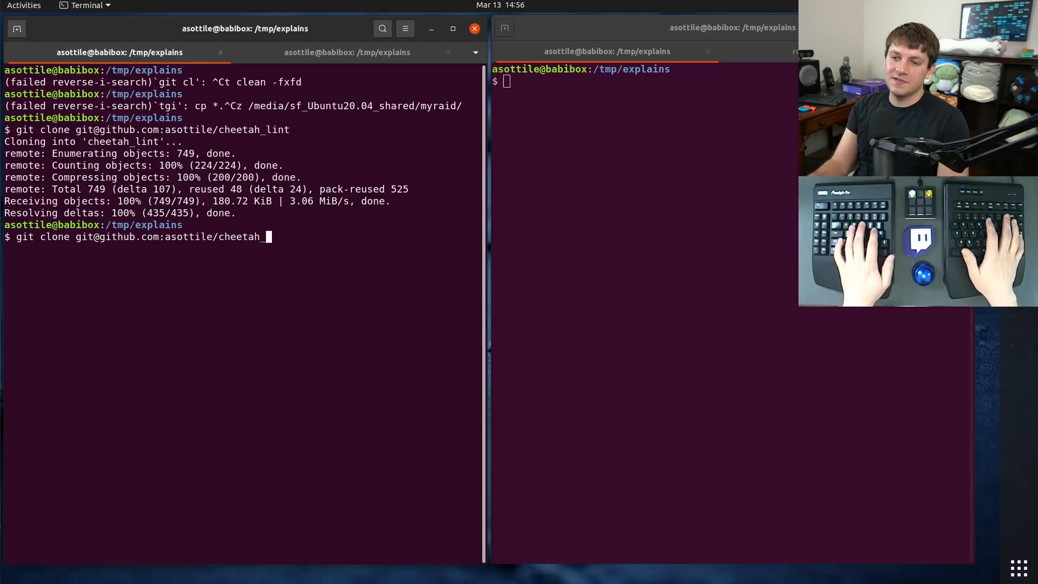
type("babi")
key("Return")
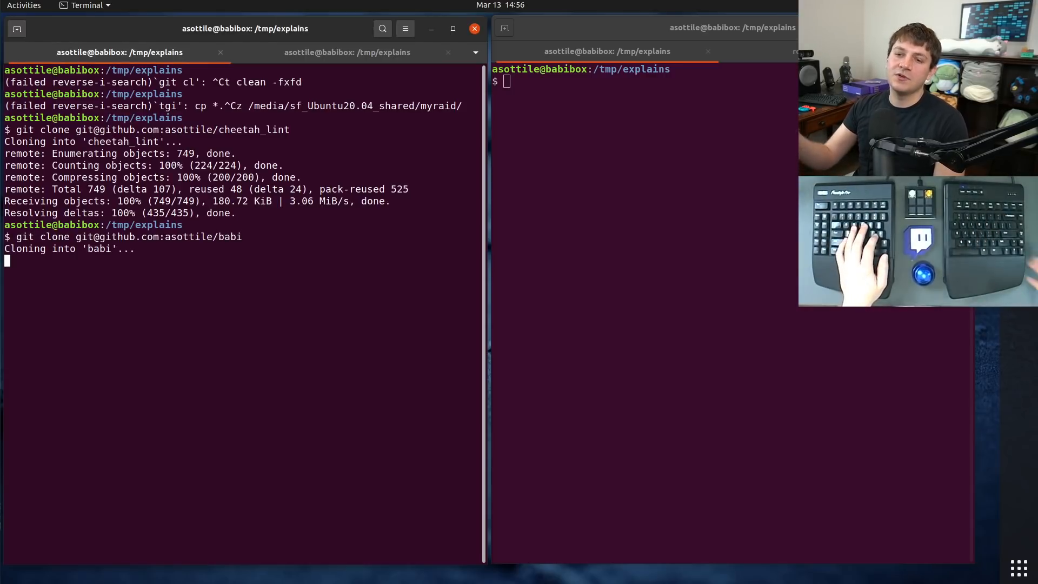
Glance at the wiki, return to the left terminal and run echo mistake.
key("alt+Tab")
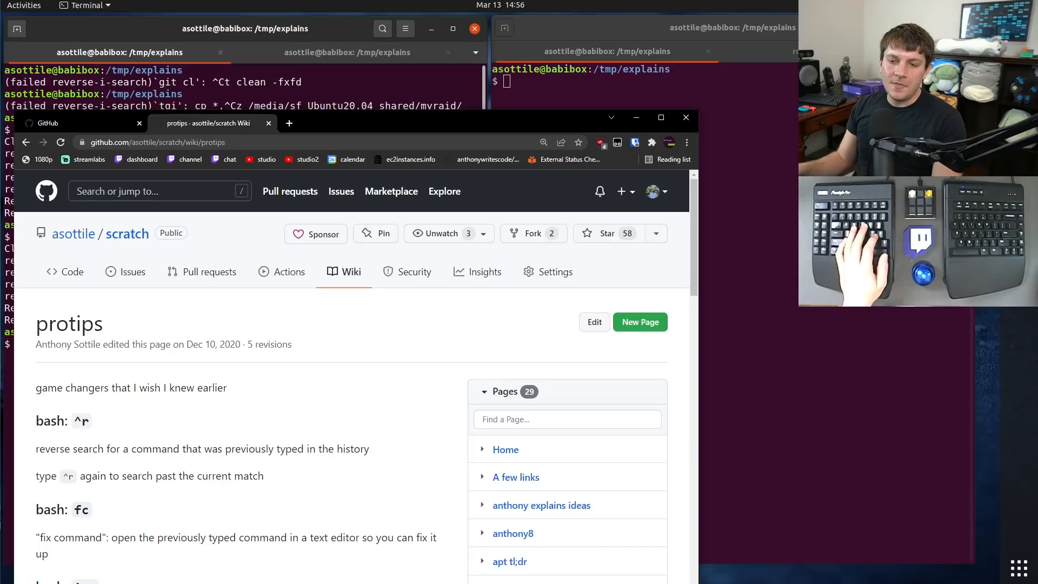
left_click_drag(261, 476, 37, 418)
left_click(191, 440)
scroll(190, 440, "down", 2)
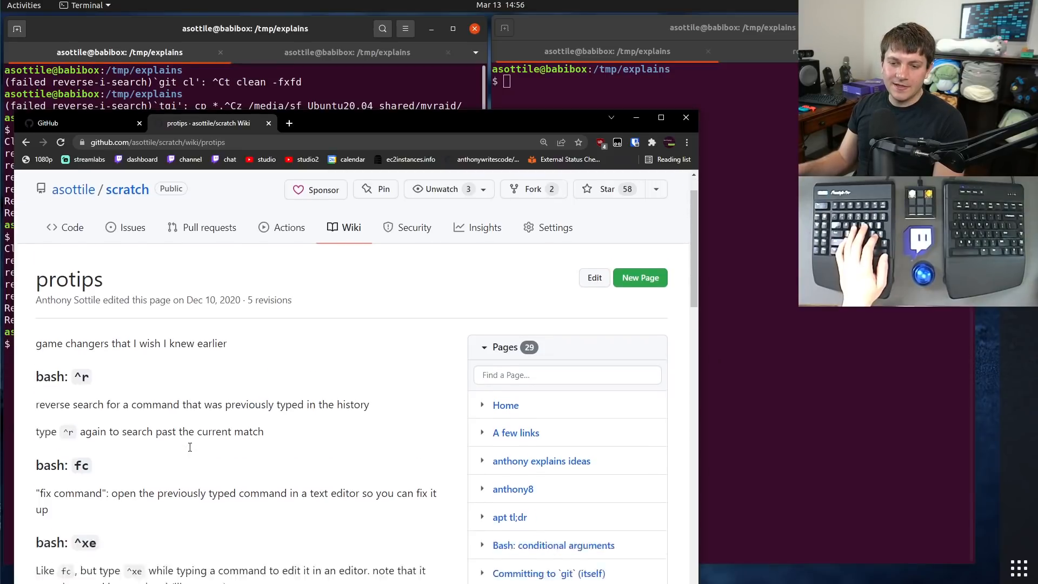
left_click(332, 76)
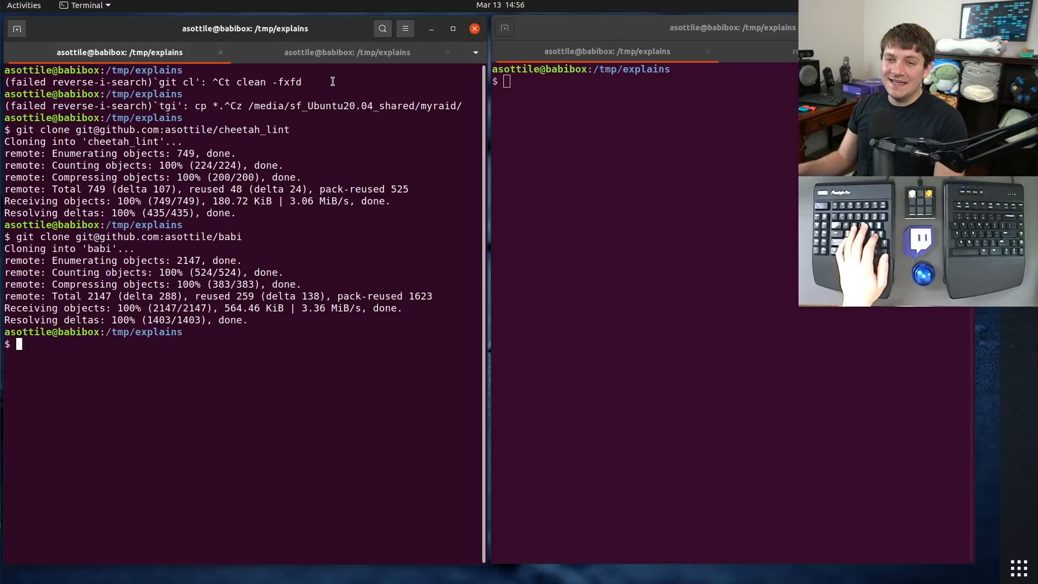
type("echo mistake")
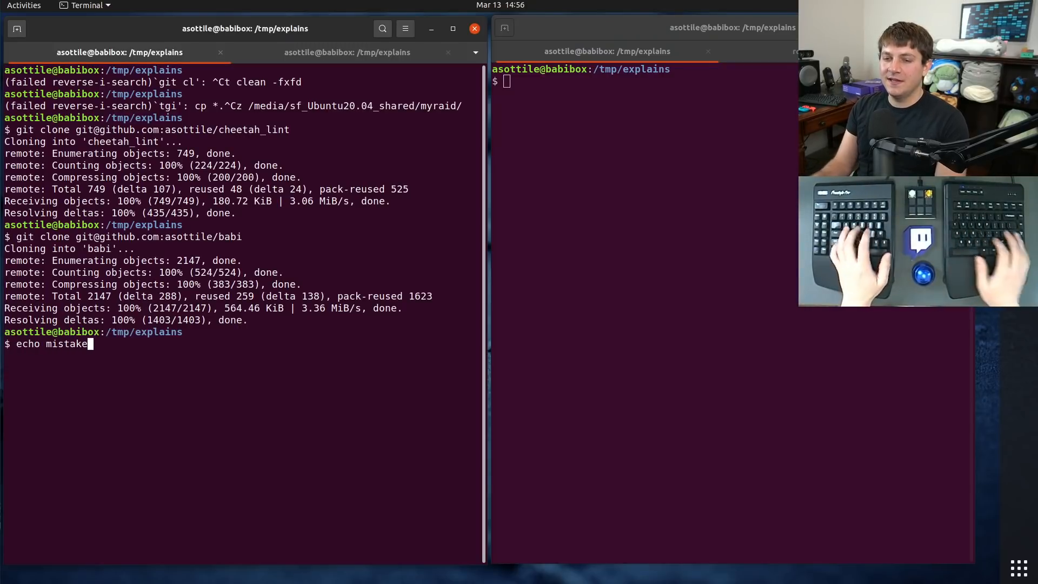
key("Return")
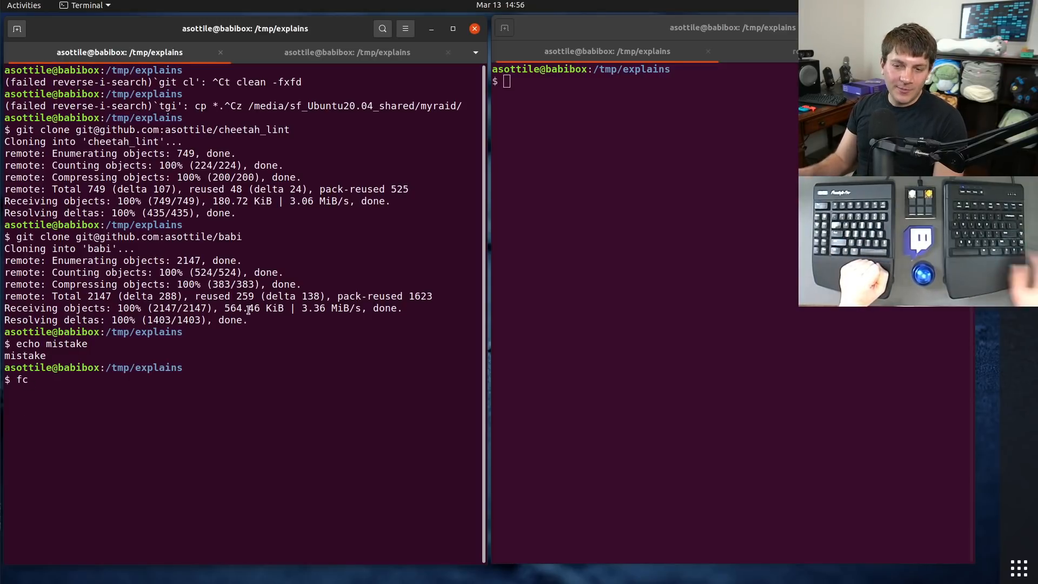
Use fc to open the command in babi, append '!', save and quit so it reruns printing mistake!
key("Return")
key("End")
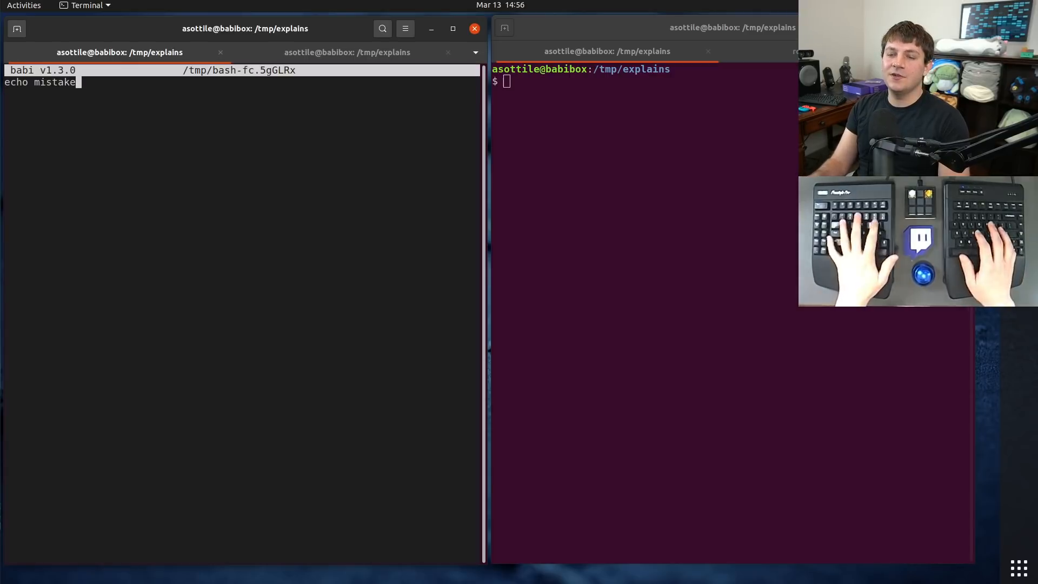
type("'!'")
key("ctrl+o")
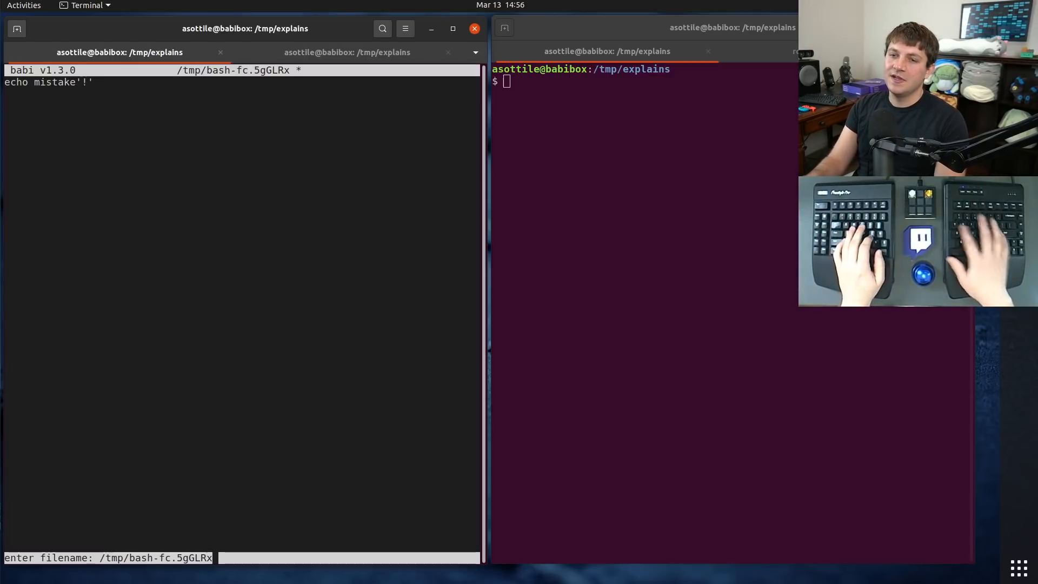
key("Return")
key("ctrl+x")
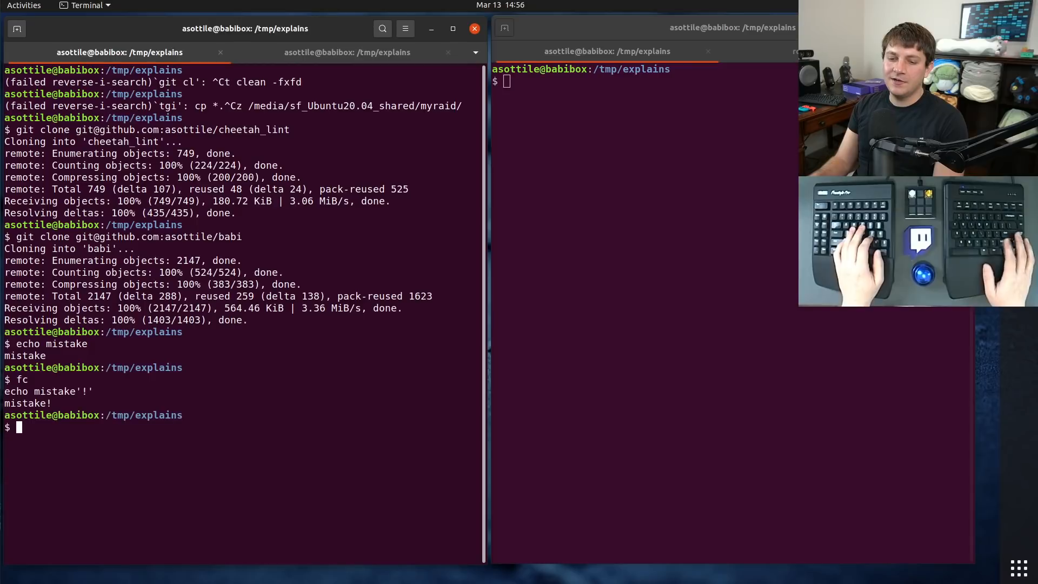
left_click_drag(59, 402, 10, 386)
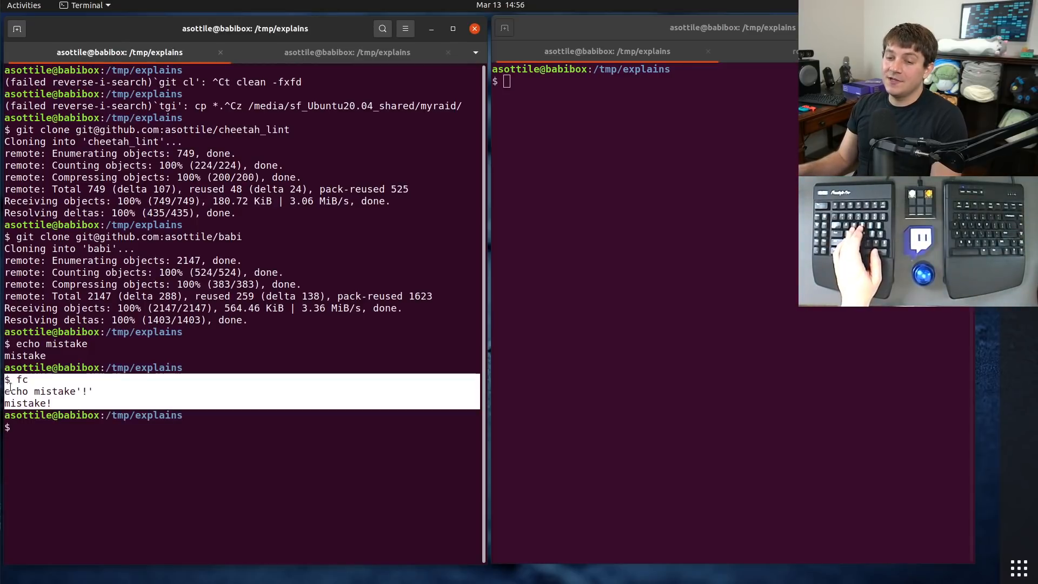
In babi, search-and-replace mistake with success, save and quit so the shell prints success!
left_click(116, 402)
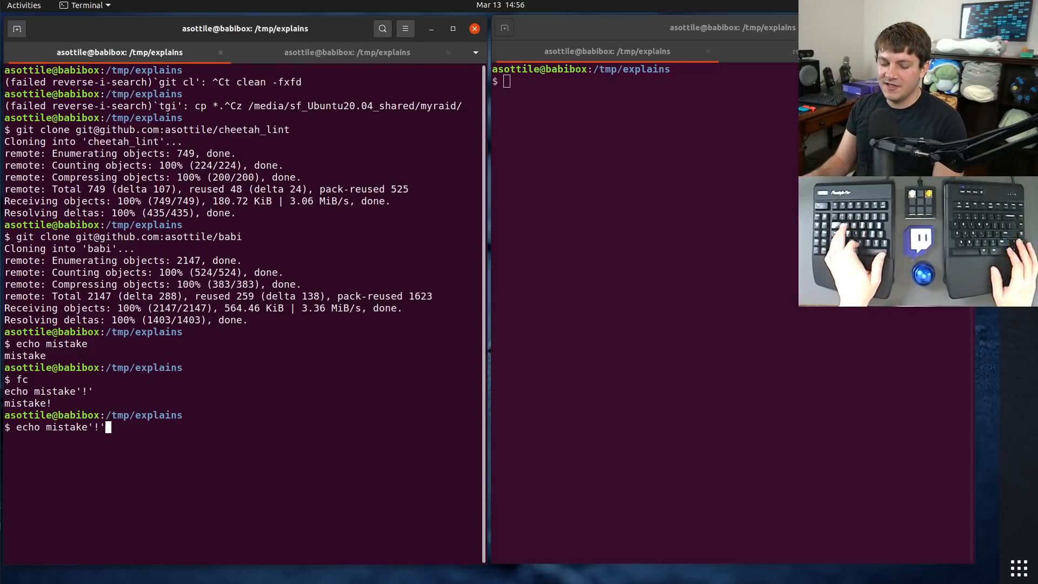
key("ctrl+backslash")
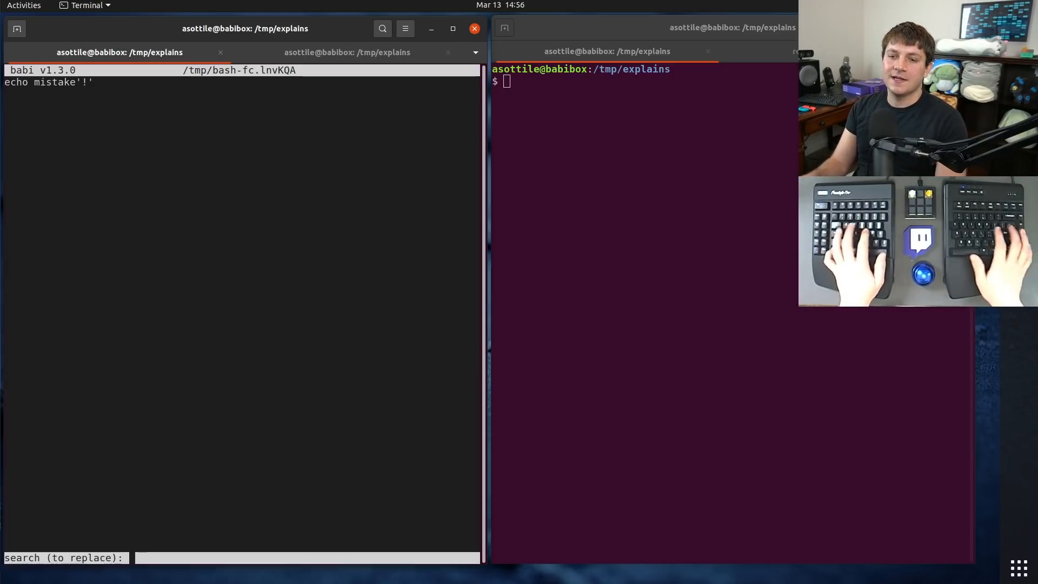
type("mistake")
key("Return")
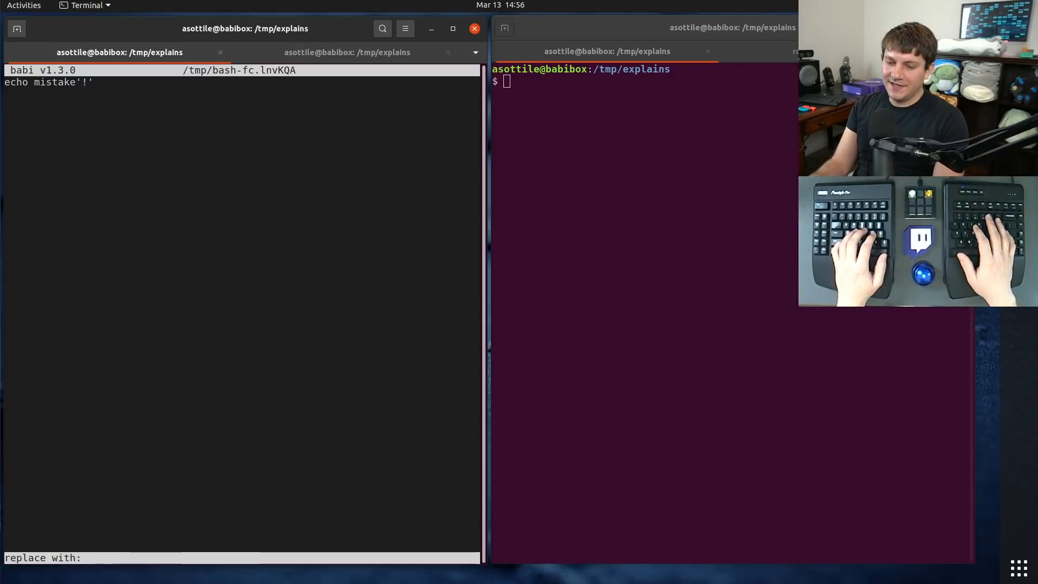
type("succes")
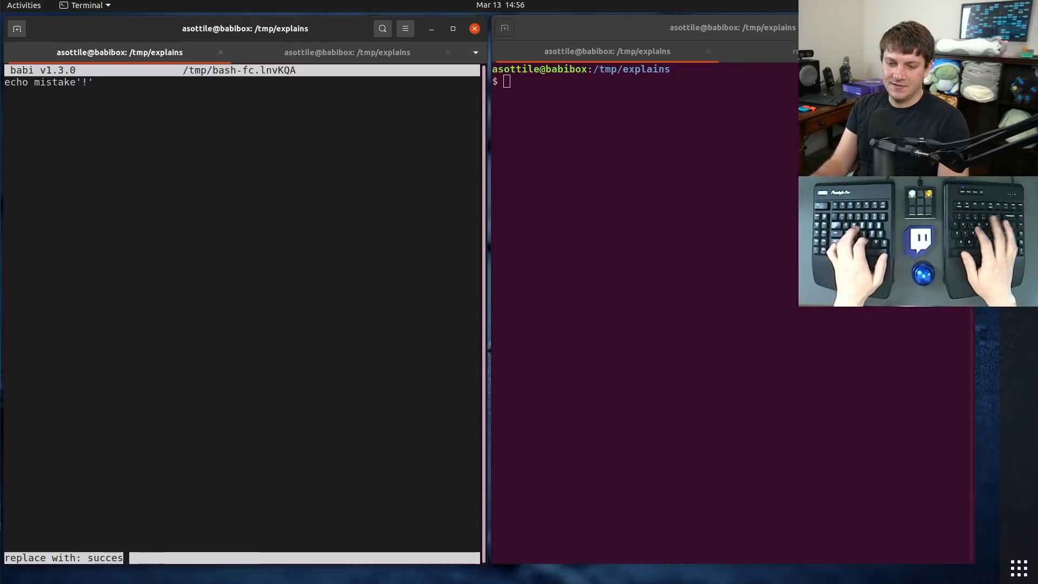
type("s")
key("Return")
key("y")
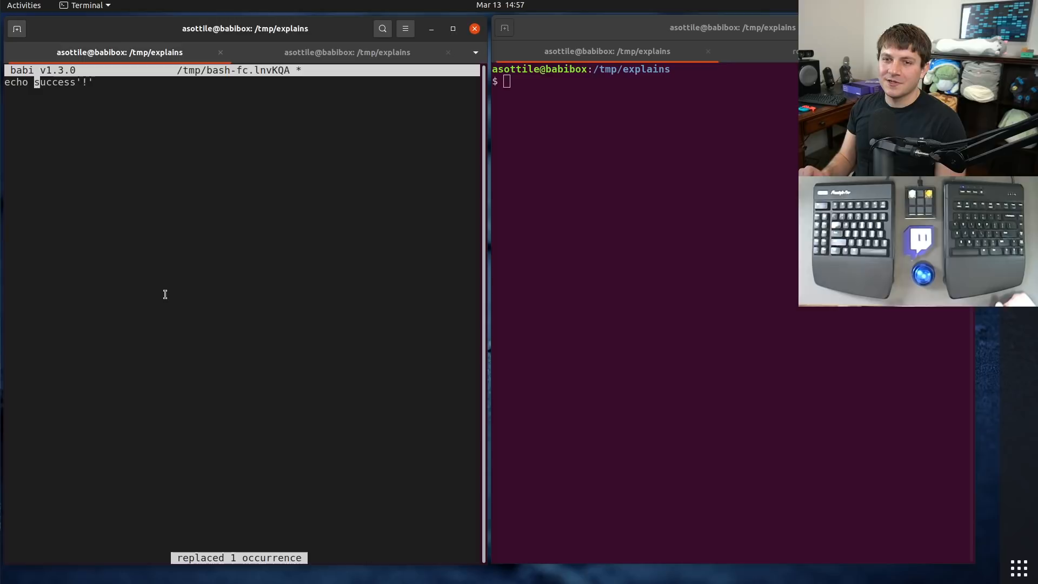
key("ctrl+s")
key("ctrl+x")
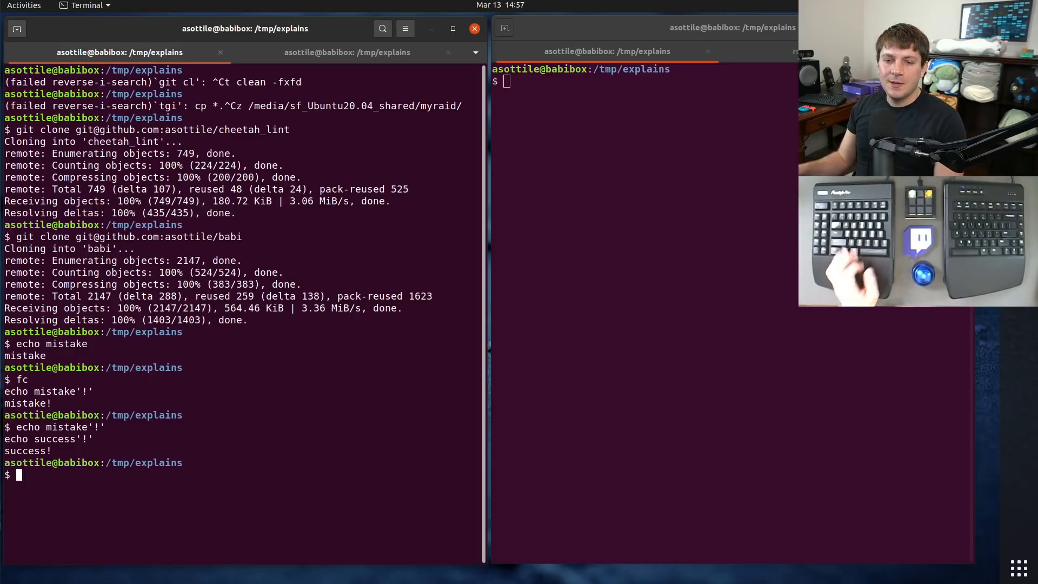
Read through the wiki's fc and ^xe tips, including the $VISUAL and $EDITOR editor note.
key("alt+Tab")
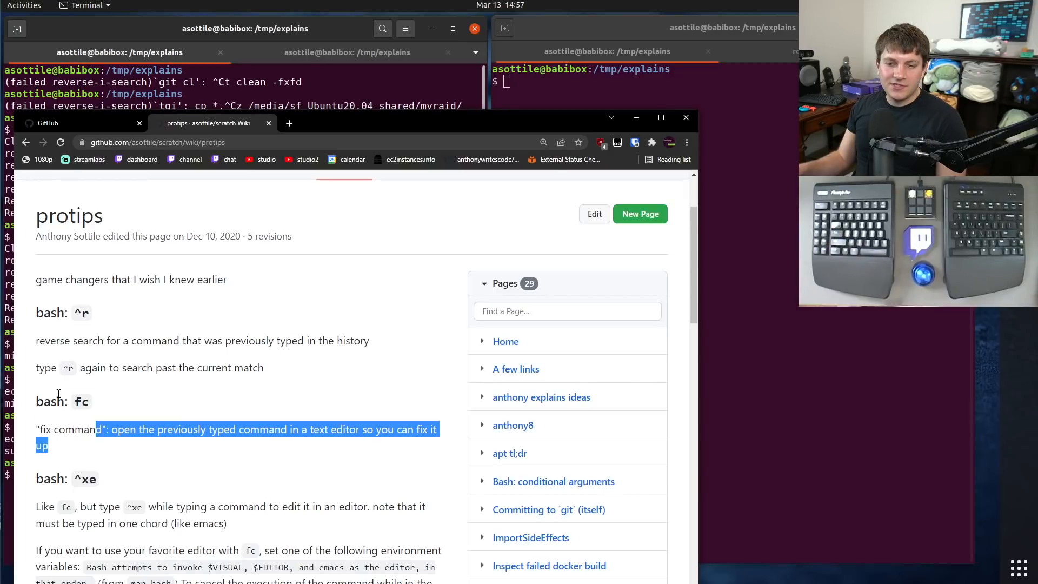
left_click_drag(49, 446, 39, 401)
scroll(212, 436, "down", 2)
left_click_drag(341, 437, 144, 361)
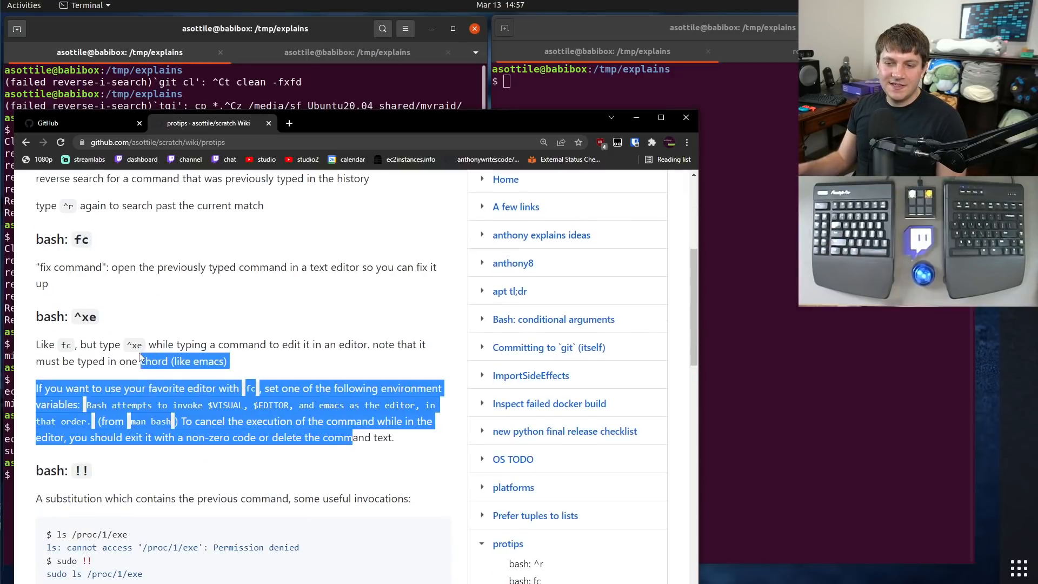
left_click(176, 423)
left_click_drag(213, 404, 278, 405)
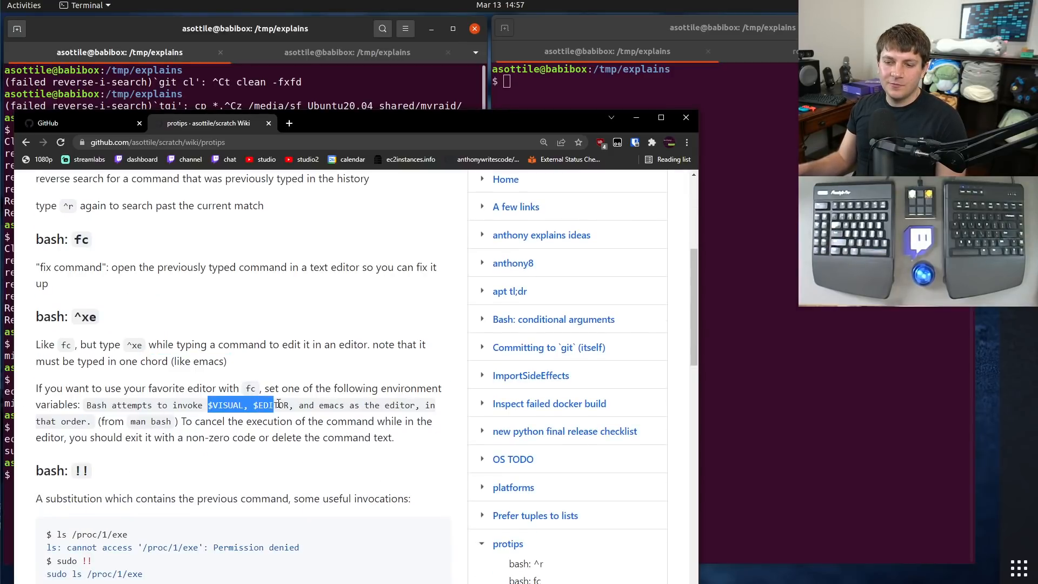
left_click(282, 405)
left_click_drag(416, 451, 20, 241)
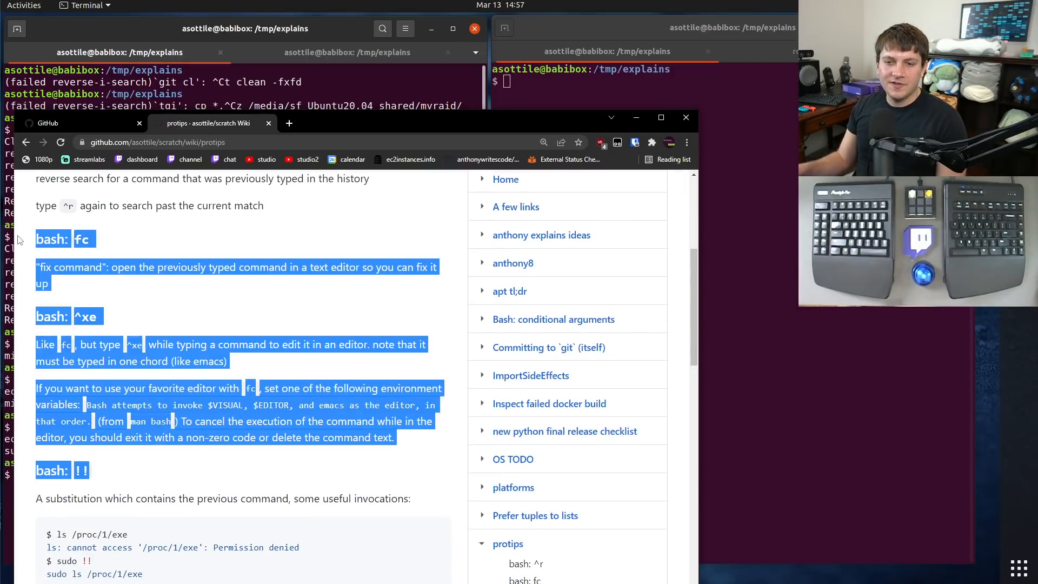
left_click(199, 342)
left_click_drag(394, 437, 20, 241)
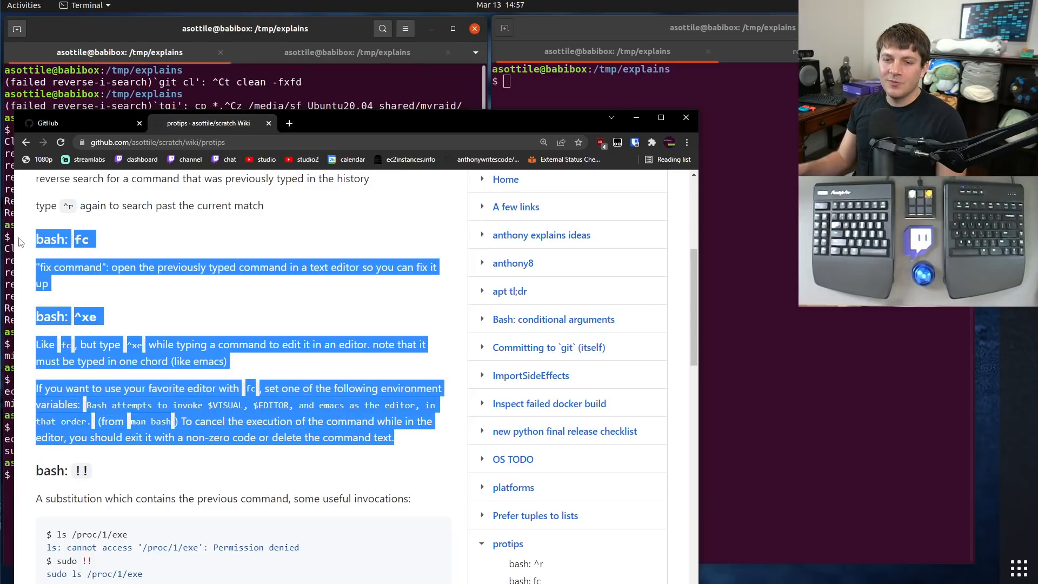
left_click(160, 357)
scroll(160, 357, "down", 3)
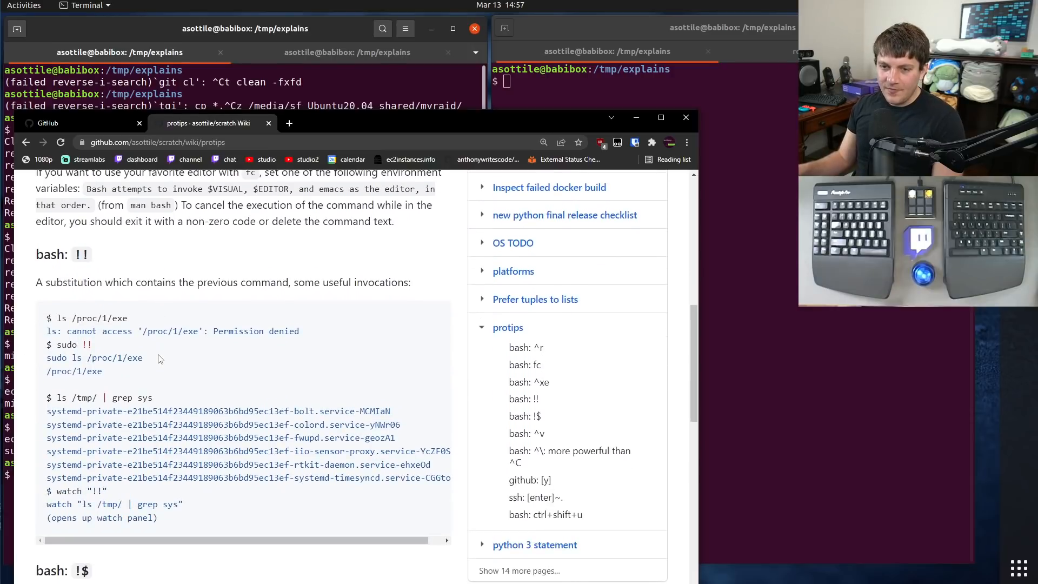
Copy the example command ls /proc/1/exe from the bash: !! section and return to the terminal.
left_click_drag(139, 316, 57, 318)
right_click(63, 318)
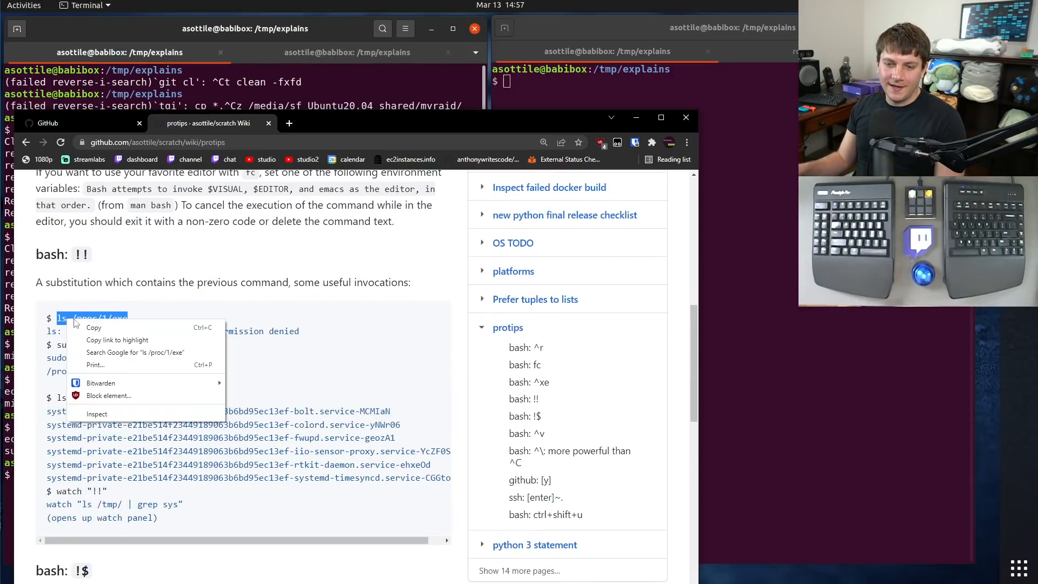
left_click(94, 331)
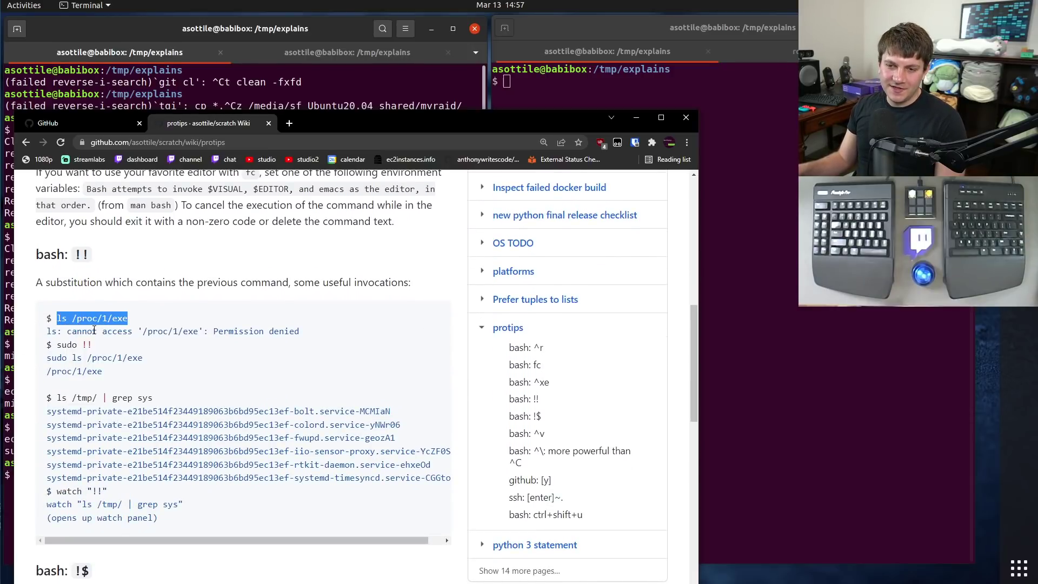
left_click(326, 87)
Paste and run ls /proc/1/exe, which fails with Permission denied.
key("ctrl+shift+v")
key("Return")
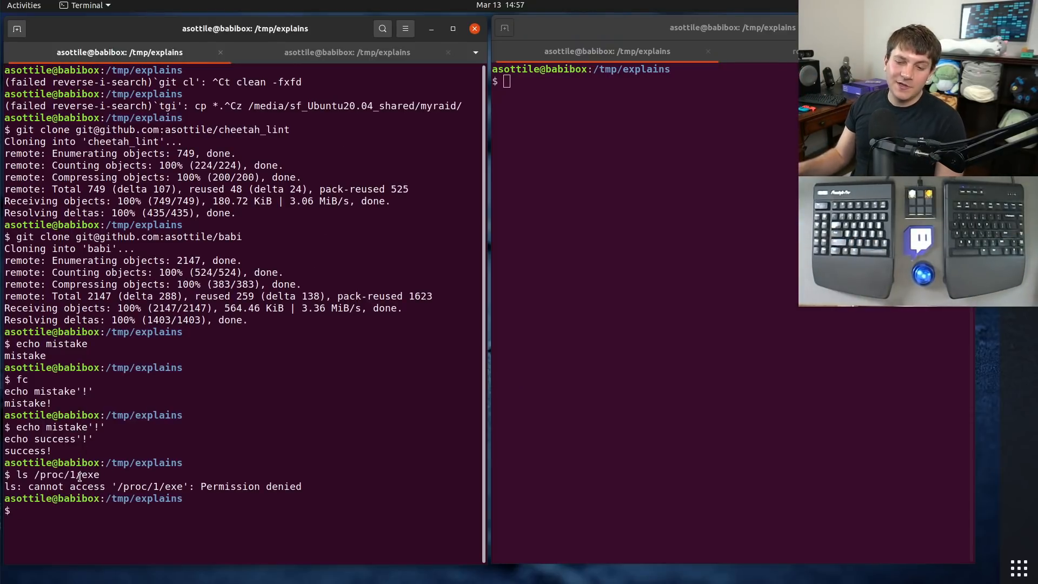
left_click_drag(330, 485, 329, 474)
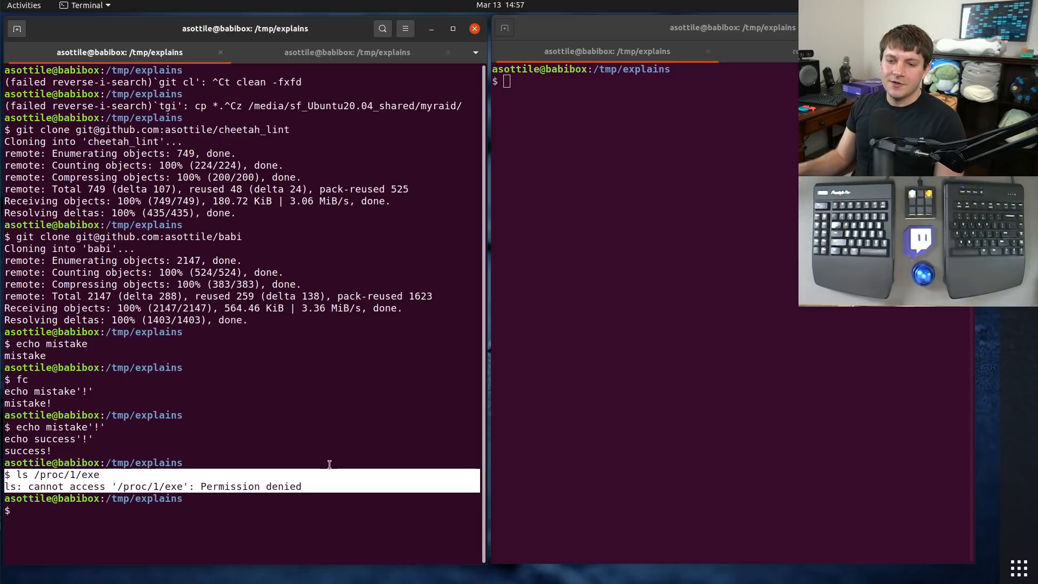
left_click(330, 463)
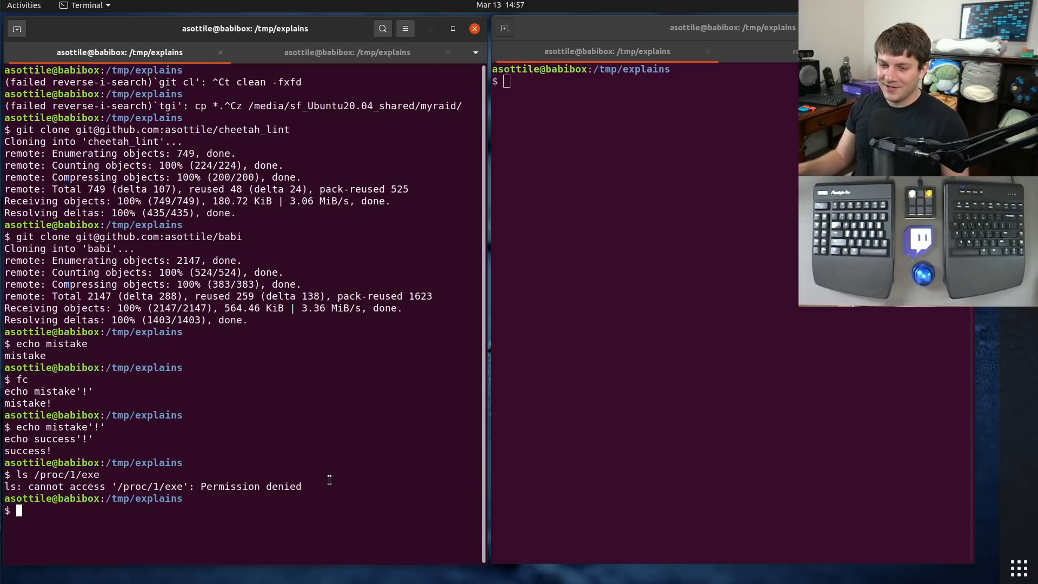
type("sudo !!")
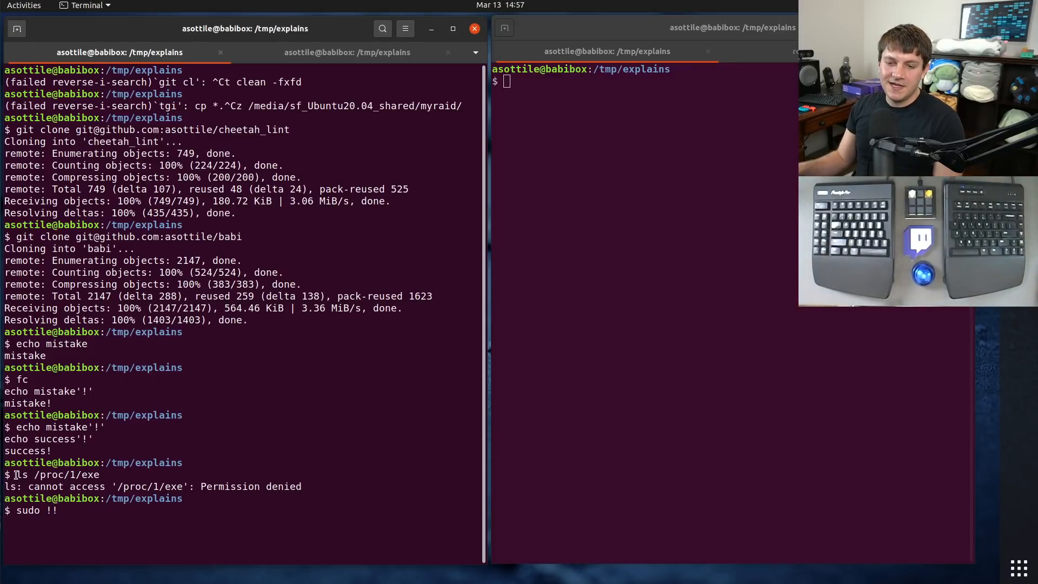
Rerun it as sudo !!, expanding to sudo ls /proc/1/exe, enter the password and list /proc/1/exe.
left_click_drag(15, 475, 100, 476)
left_click(51, 511)
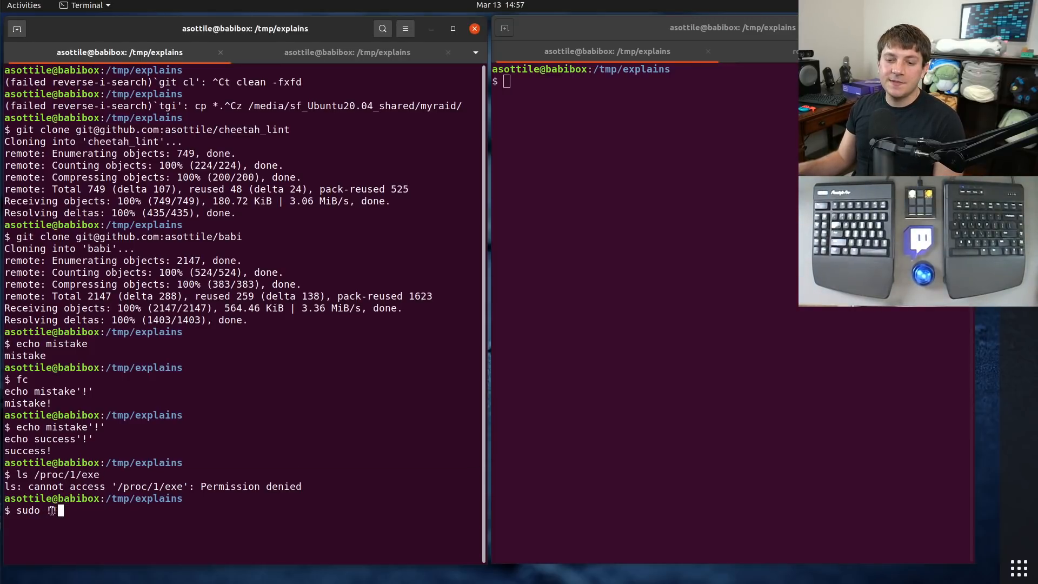
key("Return")
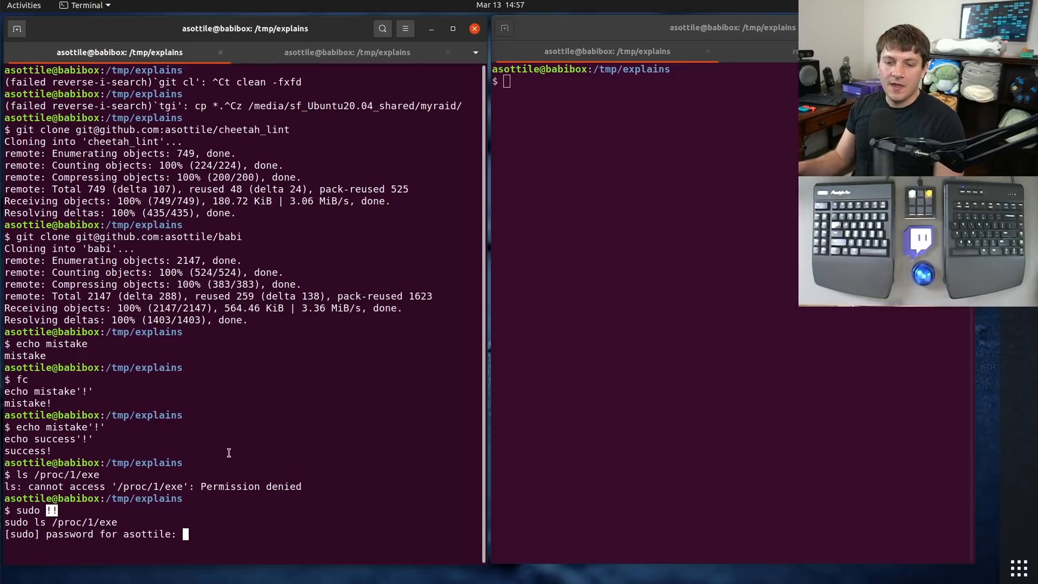
left_click_drag(118, 522, 13, 522)
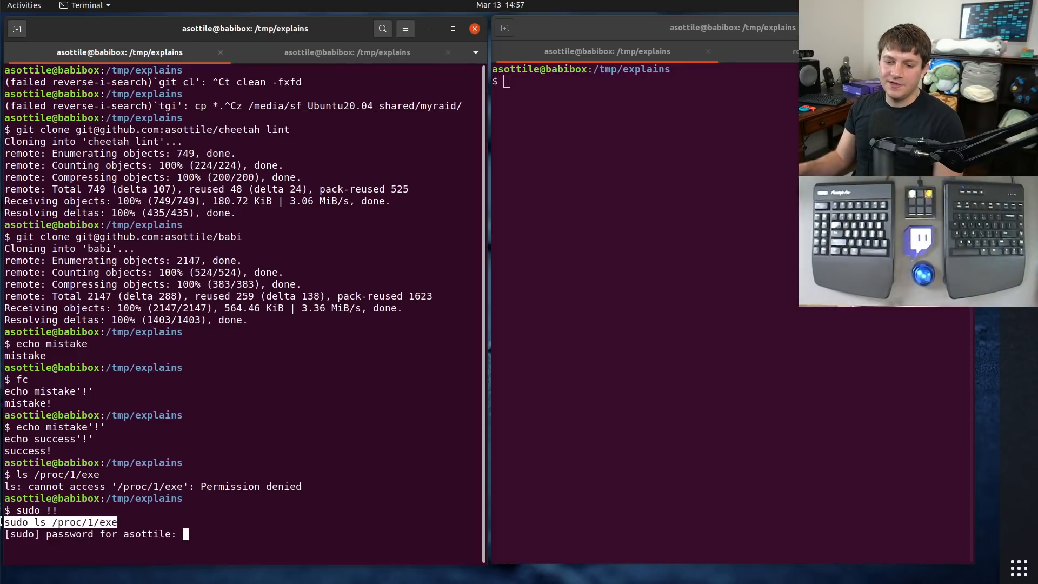
left_click(172, 528)
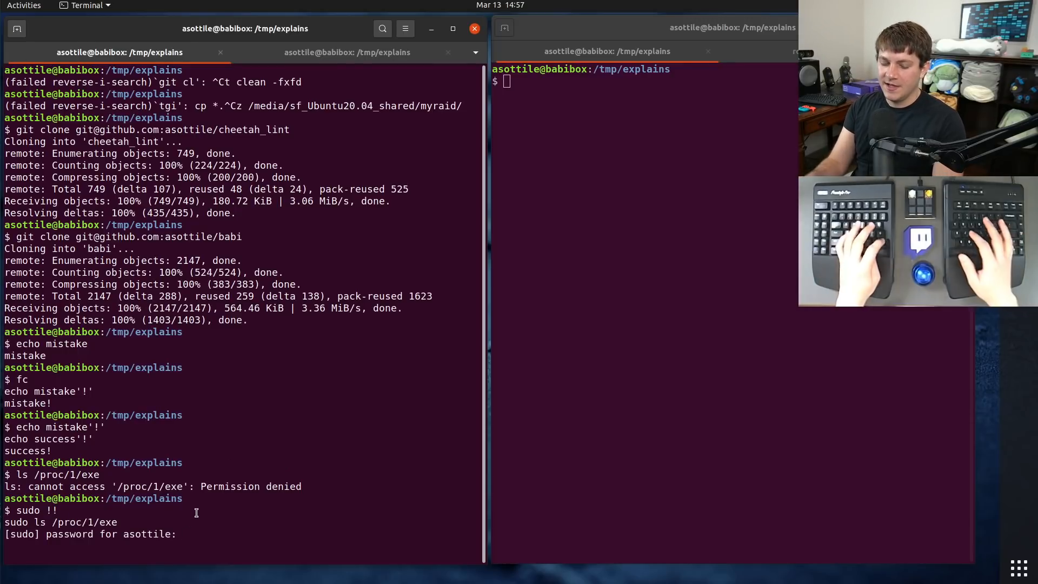
key("Return")
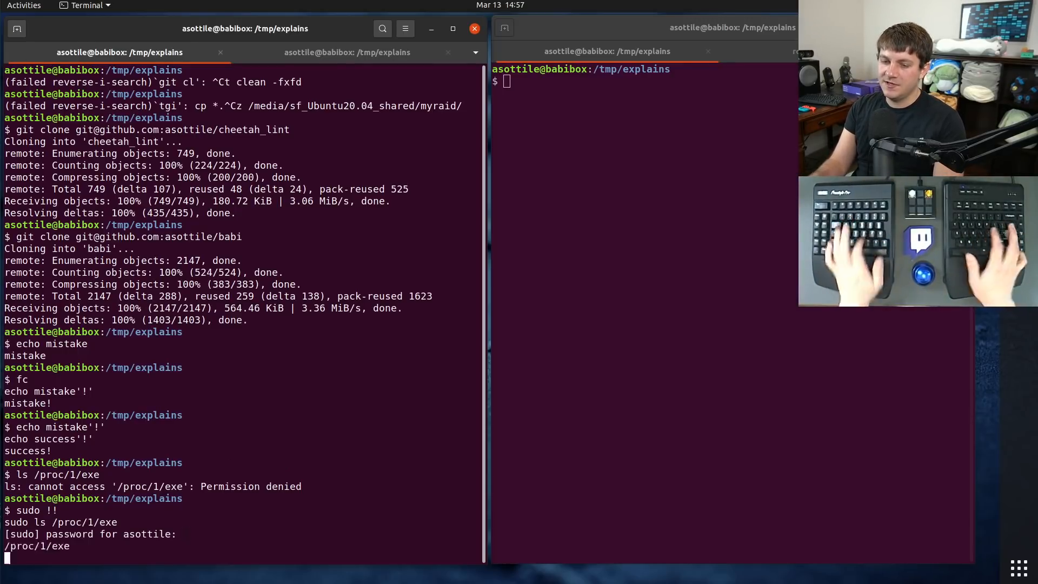
left_click_drag(109, 542, 201, 489)
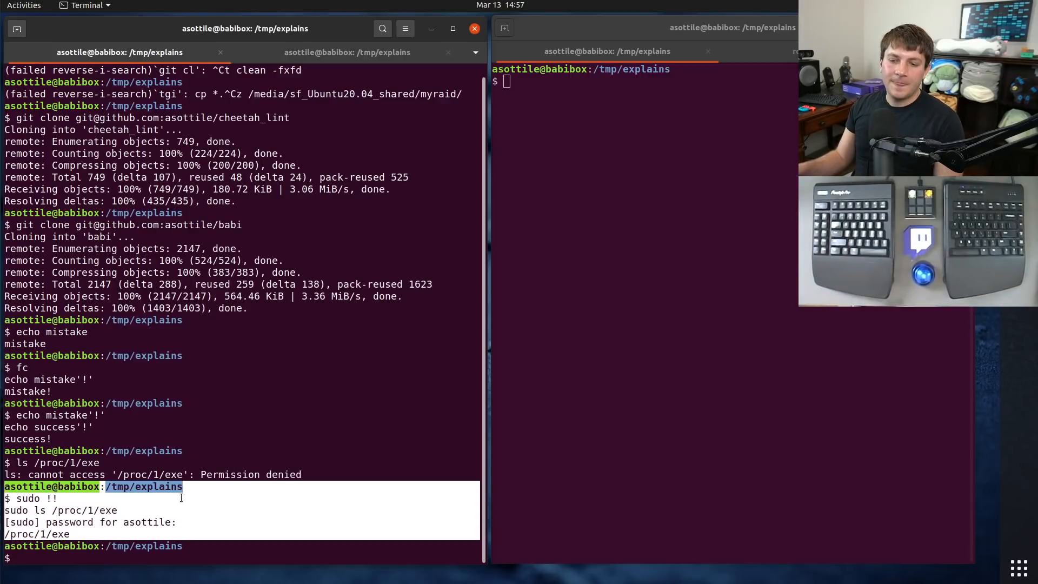
left_click(201, 500)
type("a")
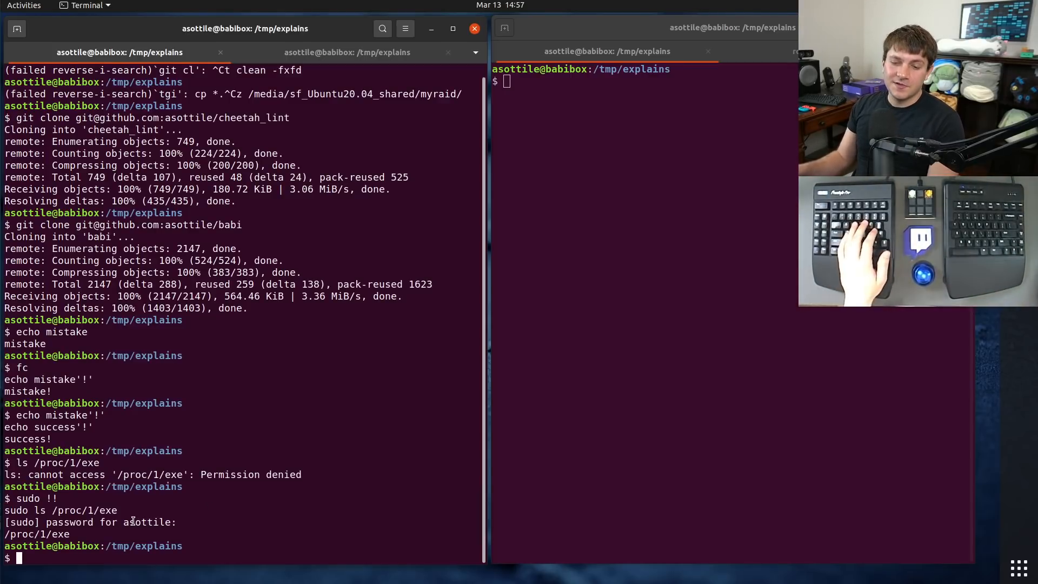
type("pt up")
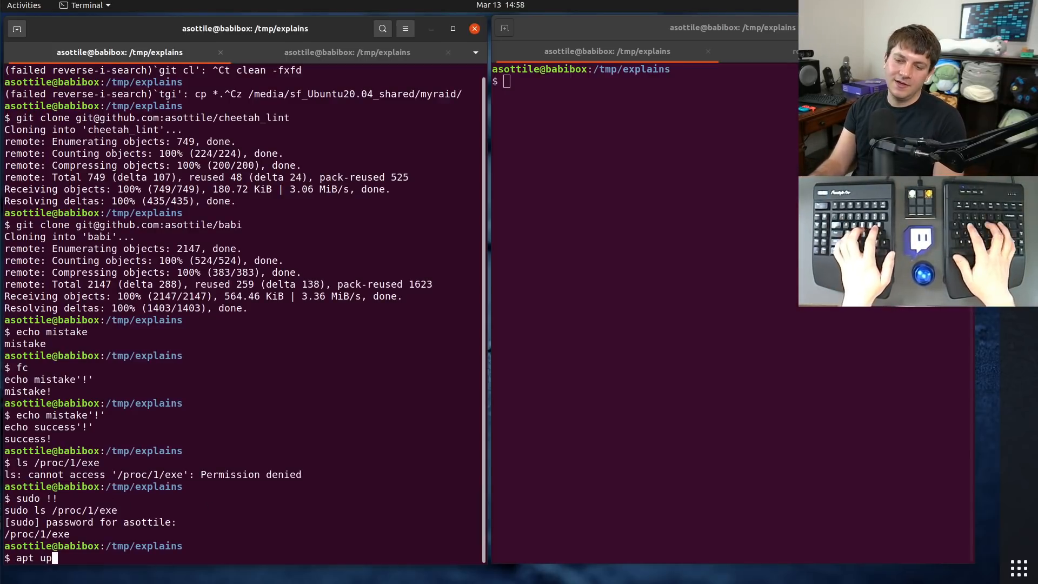
type("date")
Run apt update, which fails on permissions, then sudo !! to refresh the lists showing 8 upgradable packages.
key("Return")
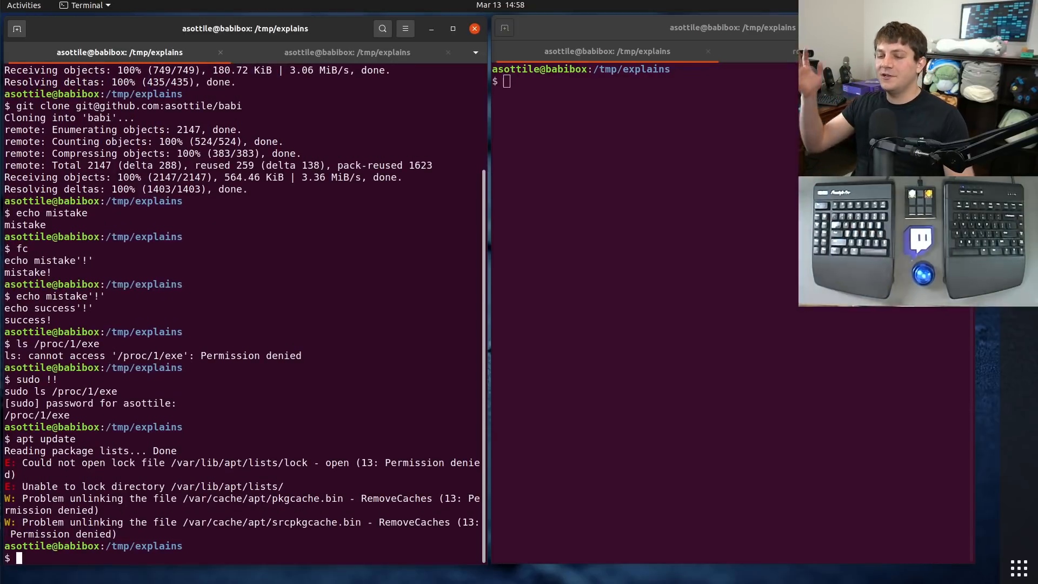
type("sudo !!")
key("Return")
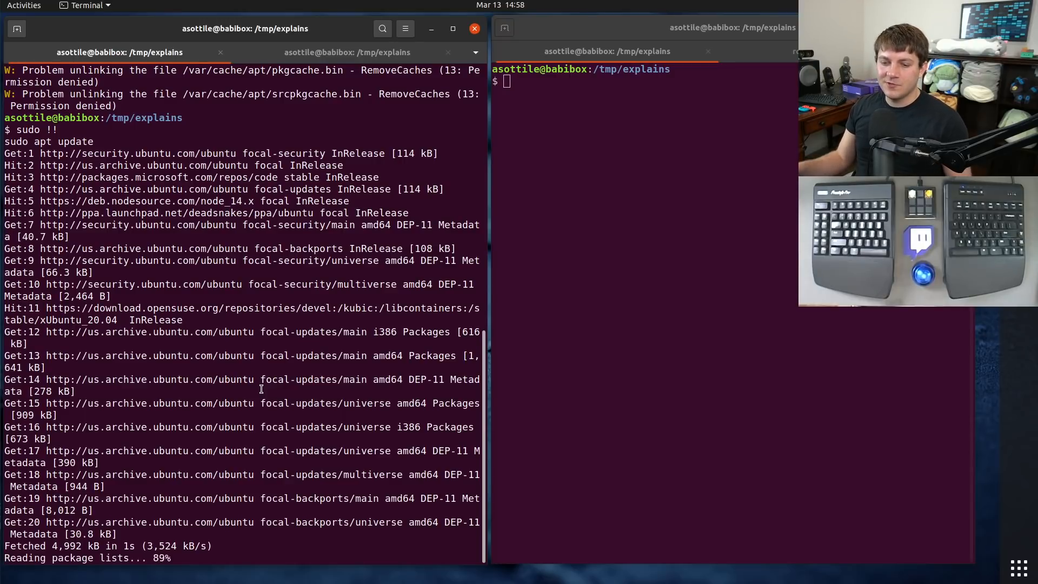
type("cd ")
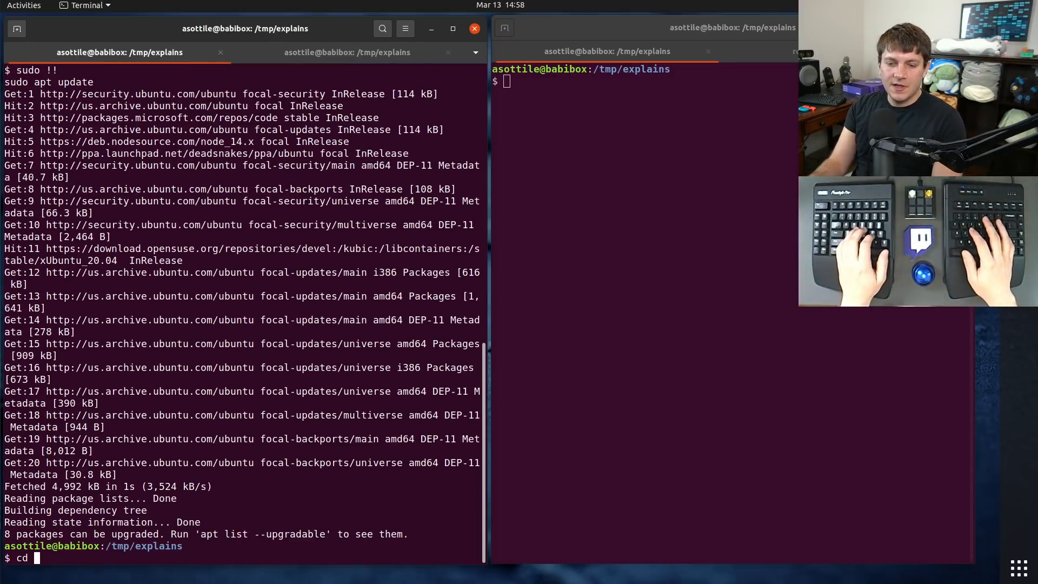
type("ba")
Enter the babi folder and run sed -i 's/babi/nano/g' README.md.
key("Tab")
key("Return")
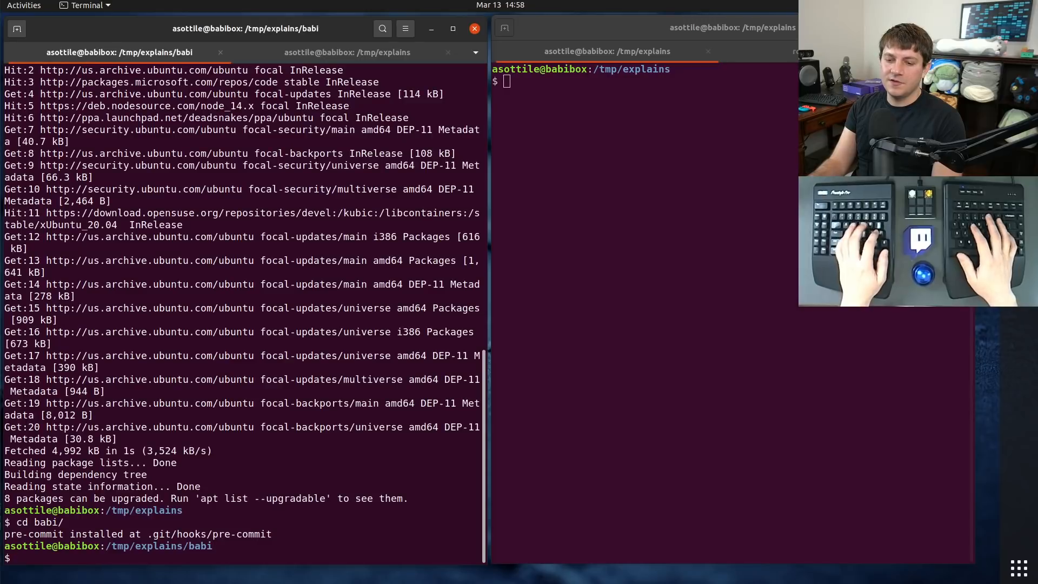
type("sed -is")
key("BackSpace")
key("BackSpace")
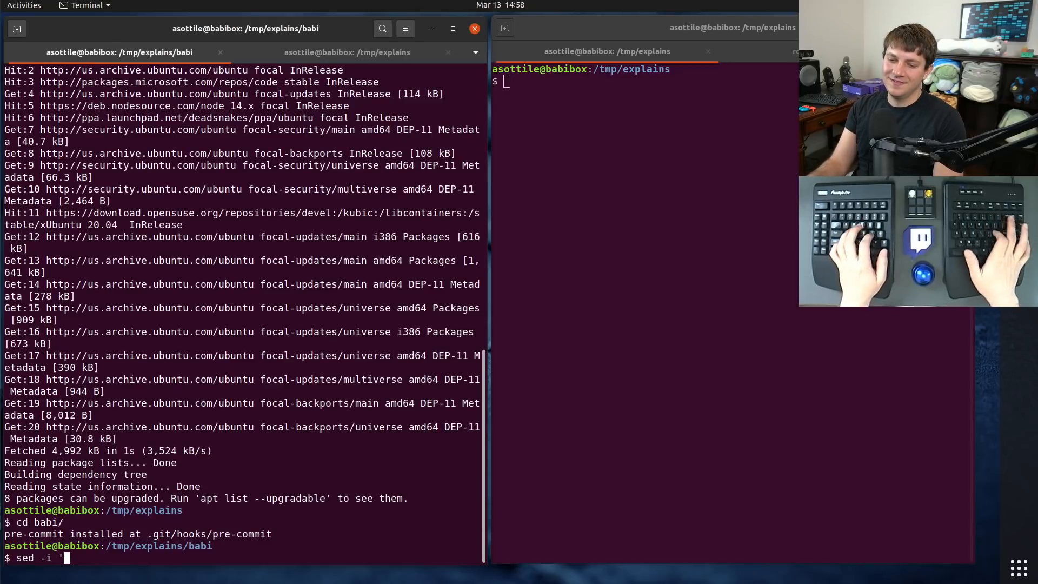
type("'s/babi/nano")
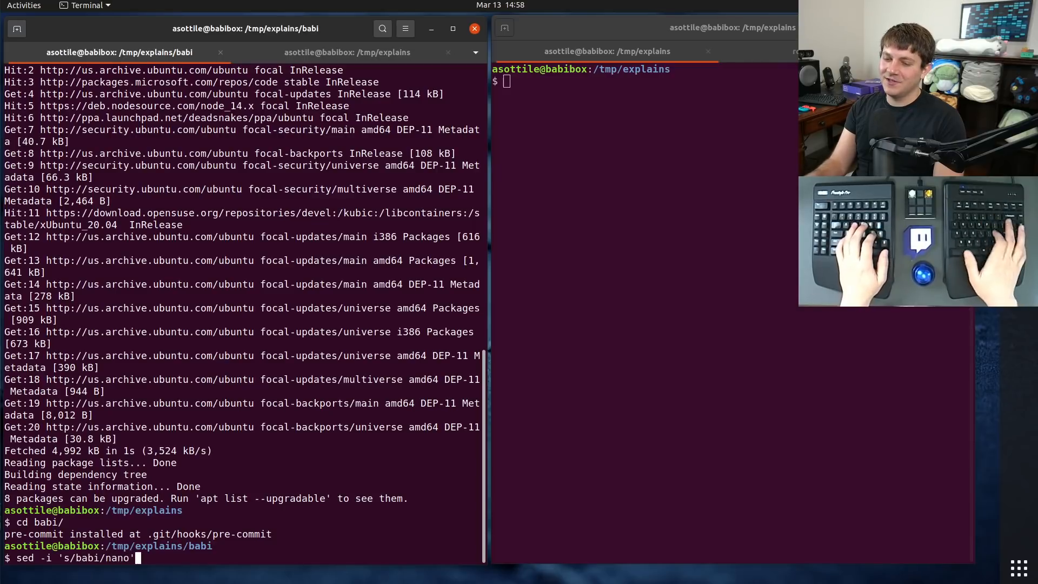
type("' R")
key("Tab")
key("alt+b")
key("alt+b")
key("alt+b")
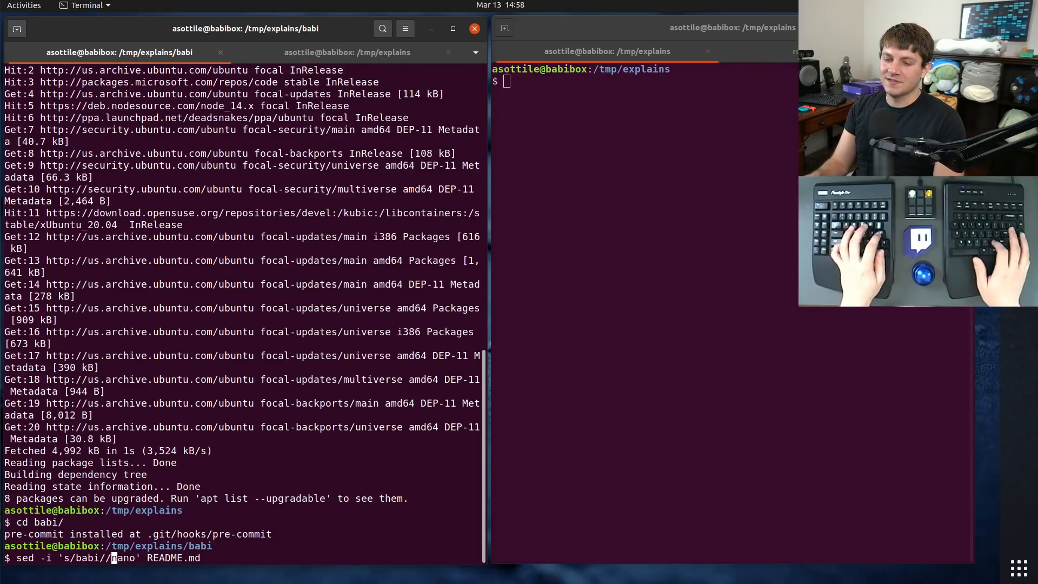
key("alt+f")
type("/g")
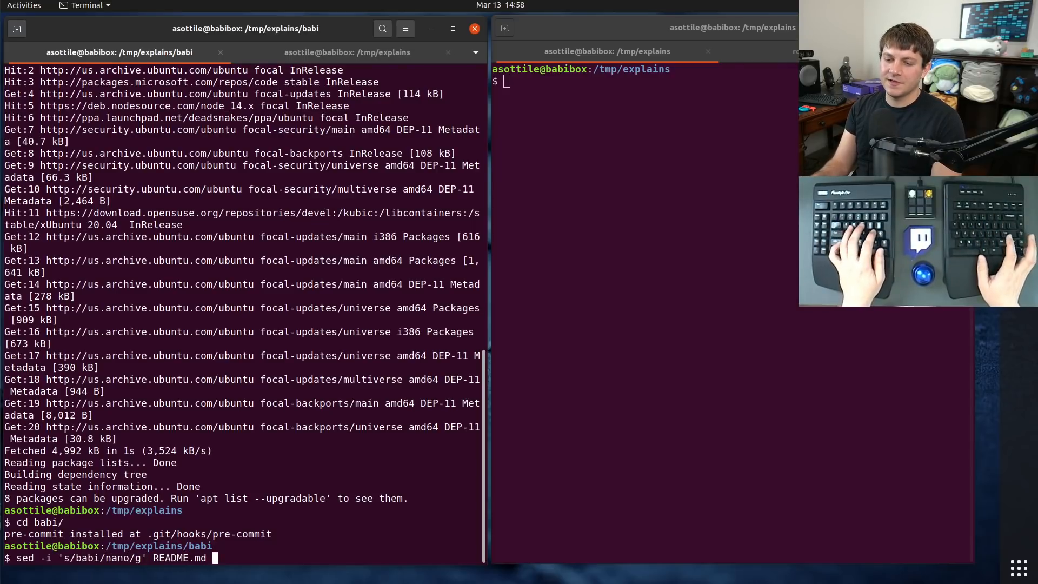
key("Return")
type("git")
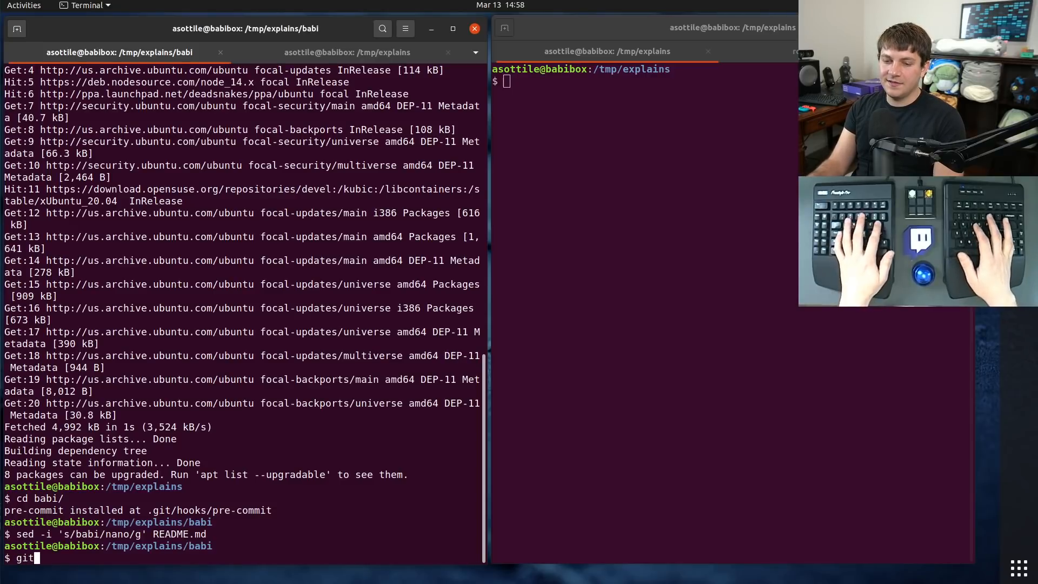
type(" com")
Commit with git commit -am "!!" so the sed command becomes the message, and review the expanded line.
key("BackSpace")
key("BackSpace")
key("BackSpace")
type("commit ")
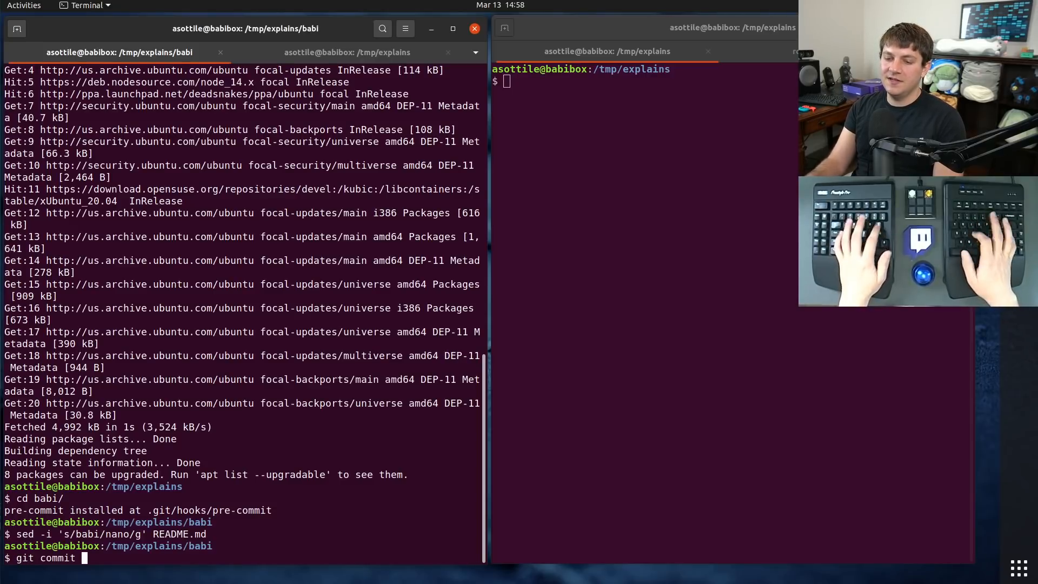
type("-am \"!!\"")
key("Return")
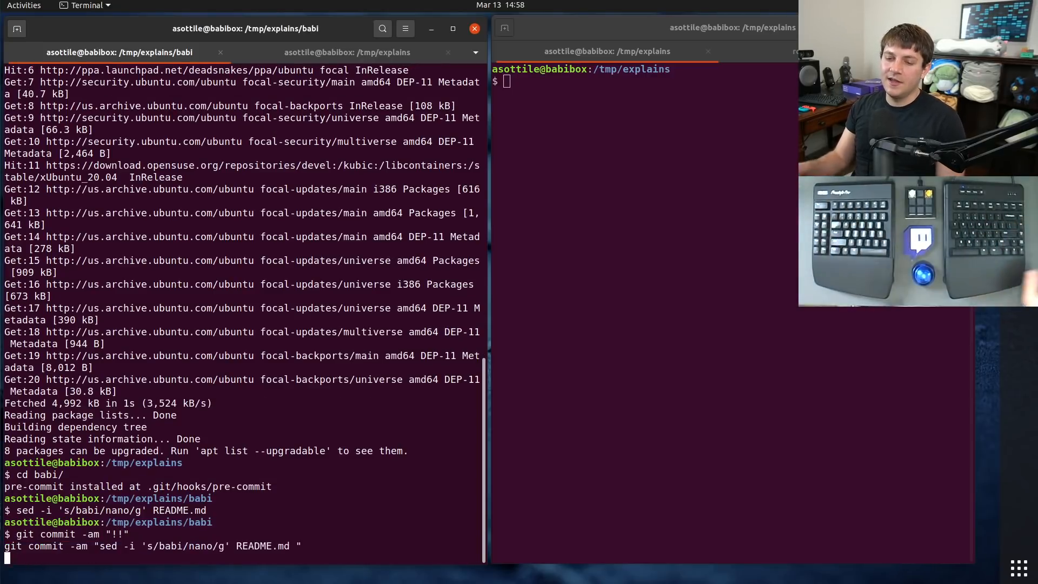
mouse_move(98, 328)
left_mouse_down()
mouse_move(298, 331)
mouse_move(99, 330)
left_mouse_up()
left_click(97, 325)
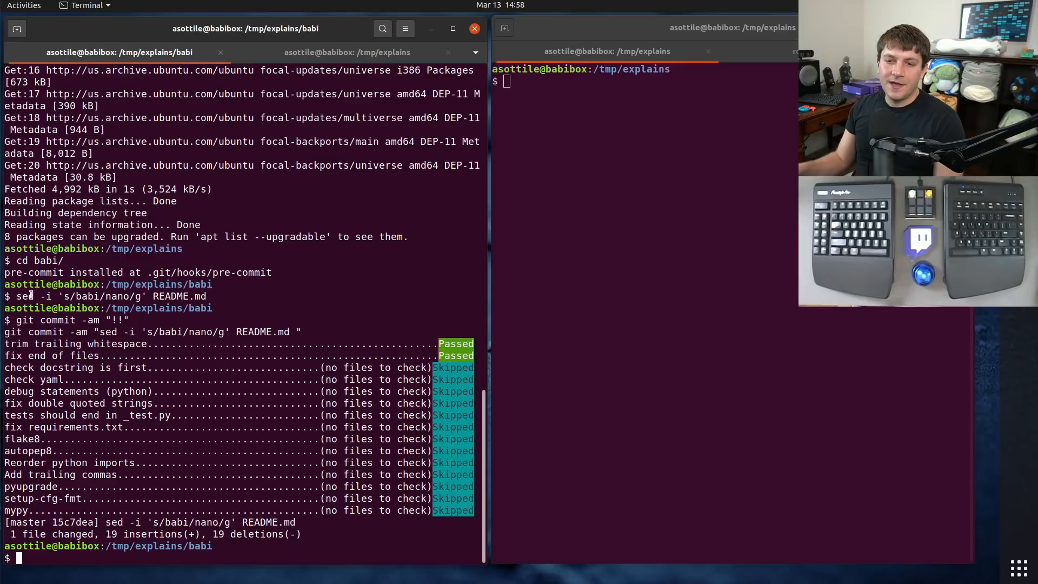
left_click_drag(29, 295, 207, 296)
left_click_drag(278, 331, 122, 316)
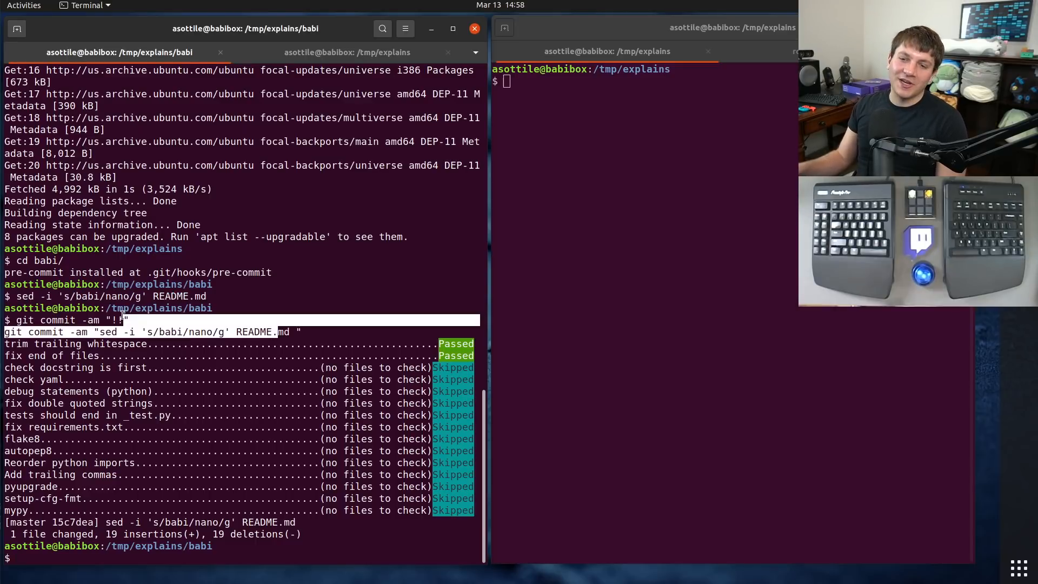
left_click(122, 316)
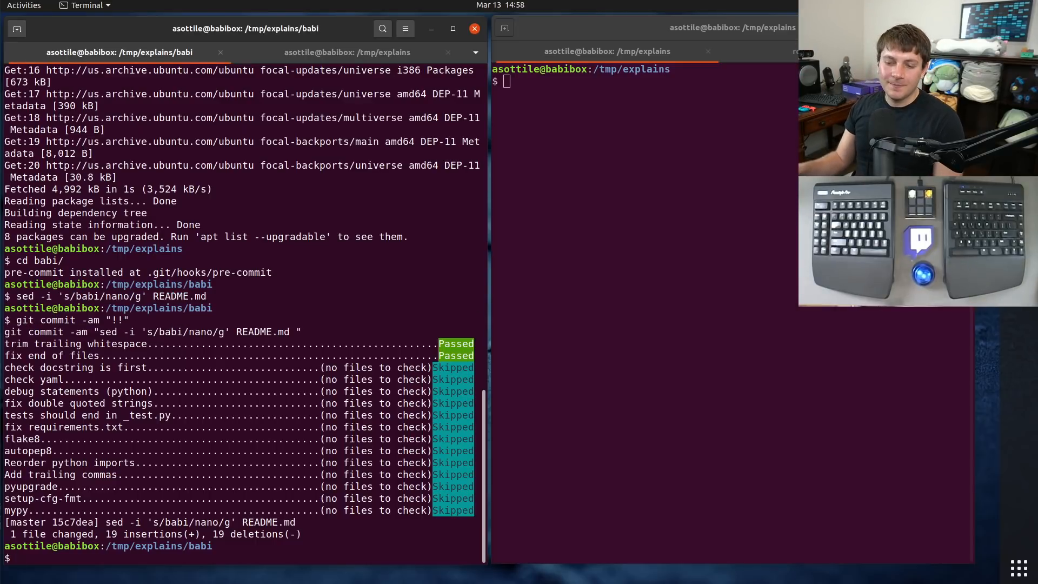
key("alt+Tab")
scroll(193, 450, "down", 3)
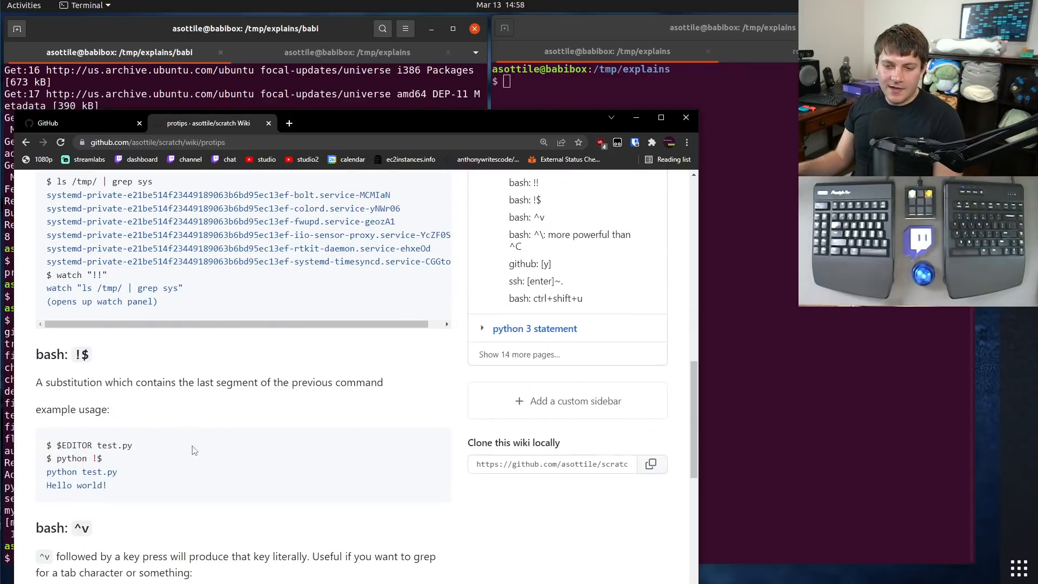
left_click(270, 96)
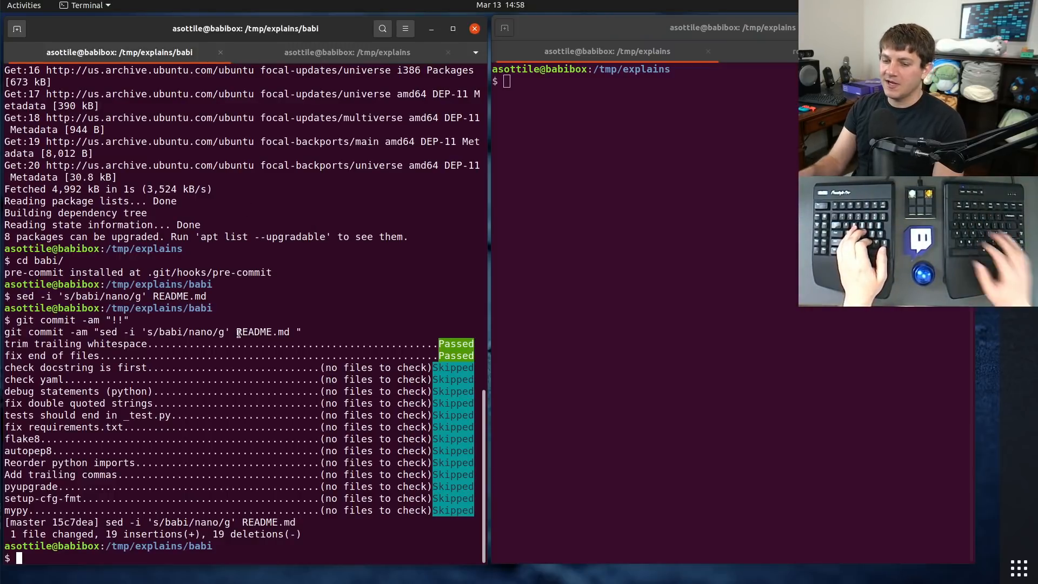
type("cd ..")
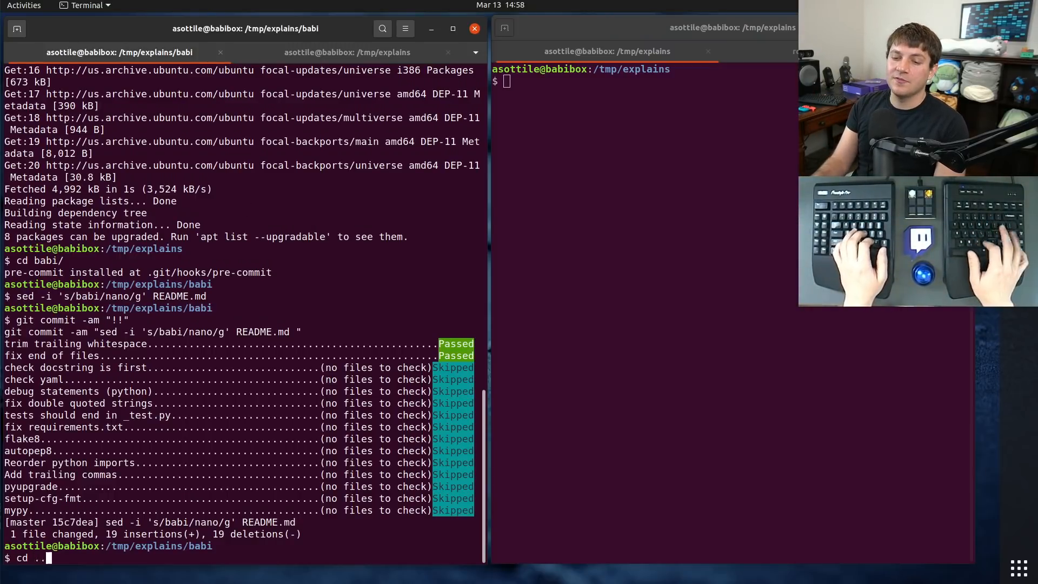
Go up a directory, list it, and create t.py in babi containing print('hello hello world').
key("Return")
type("ls")
key("Return")
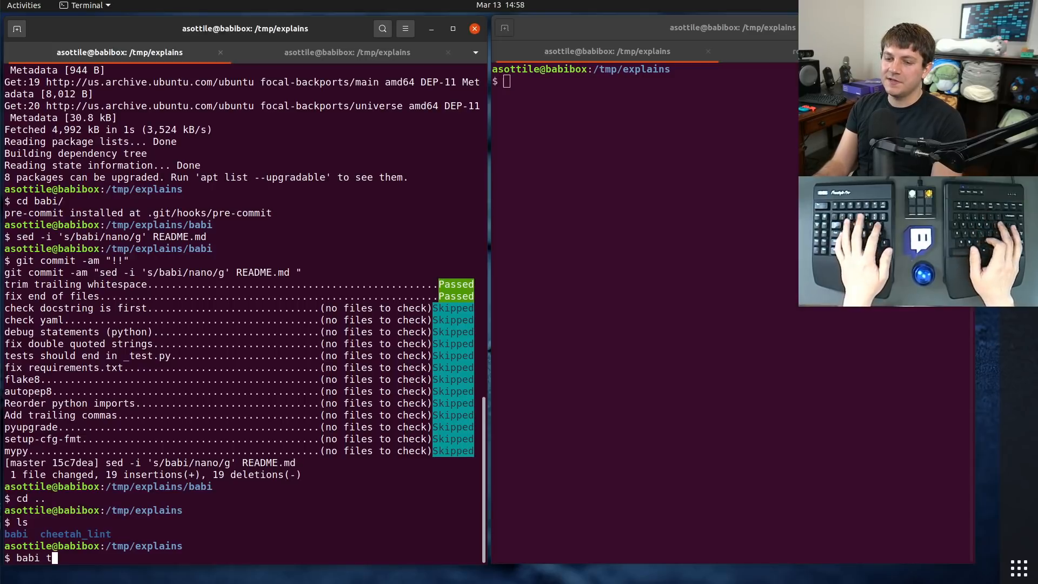
type(".py")
key("Return")
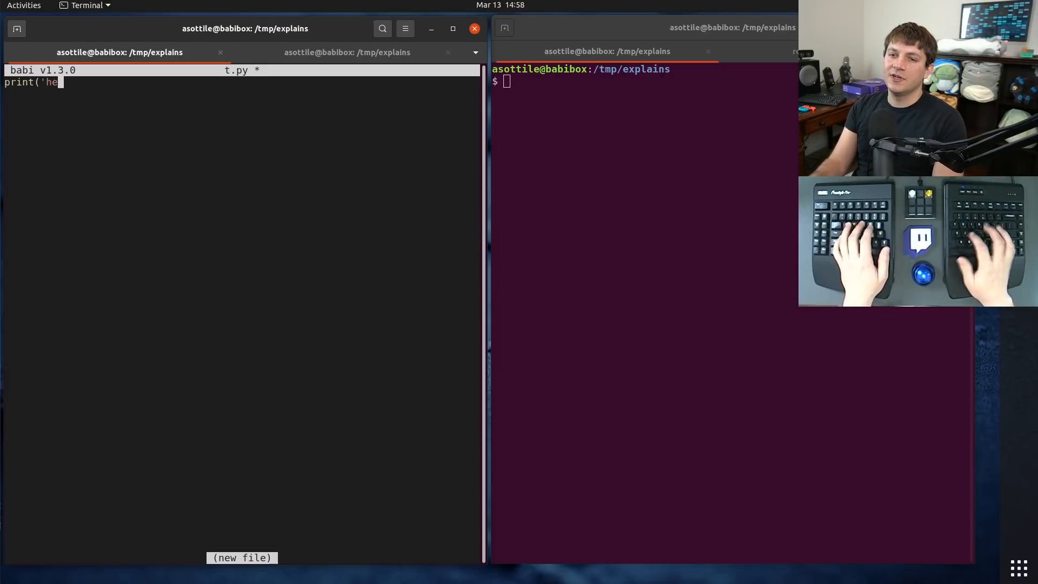
type("llo hello world')")
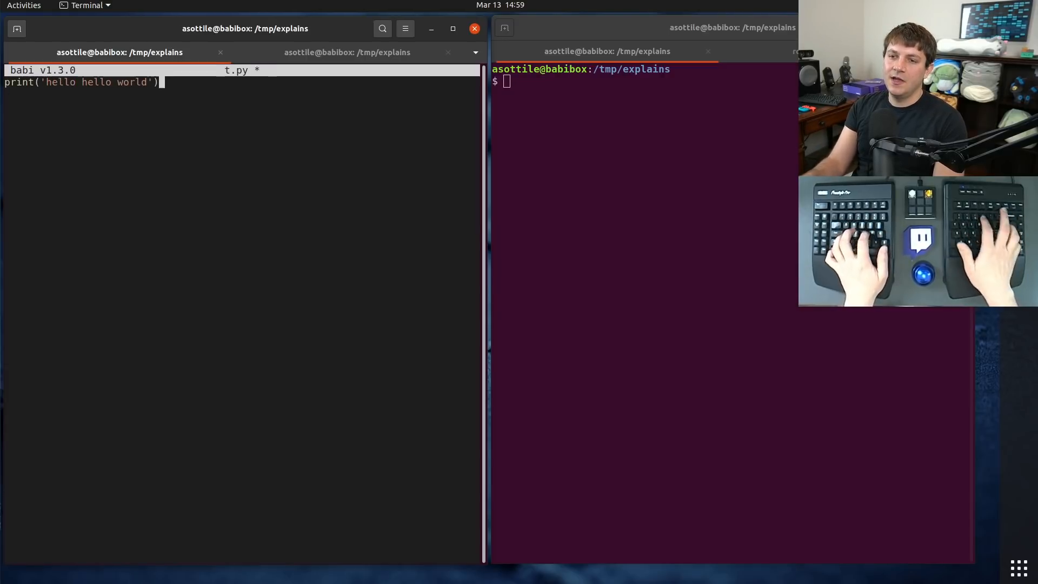
key("ctrl+s")
key("ctrl+x")
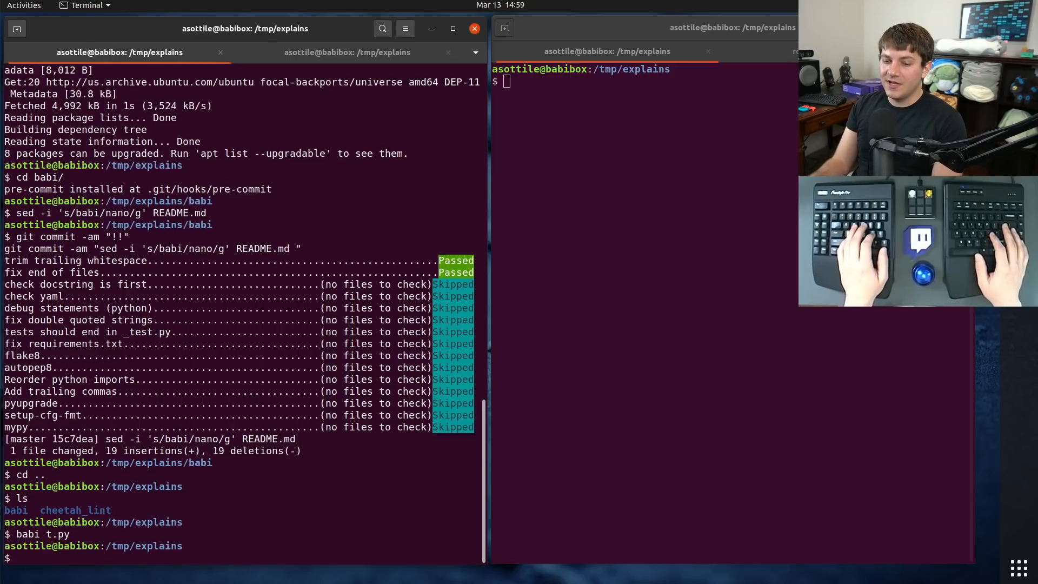
type("python3")
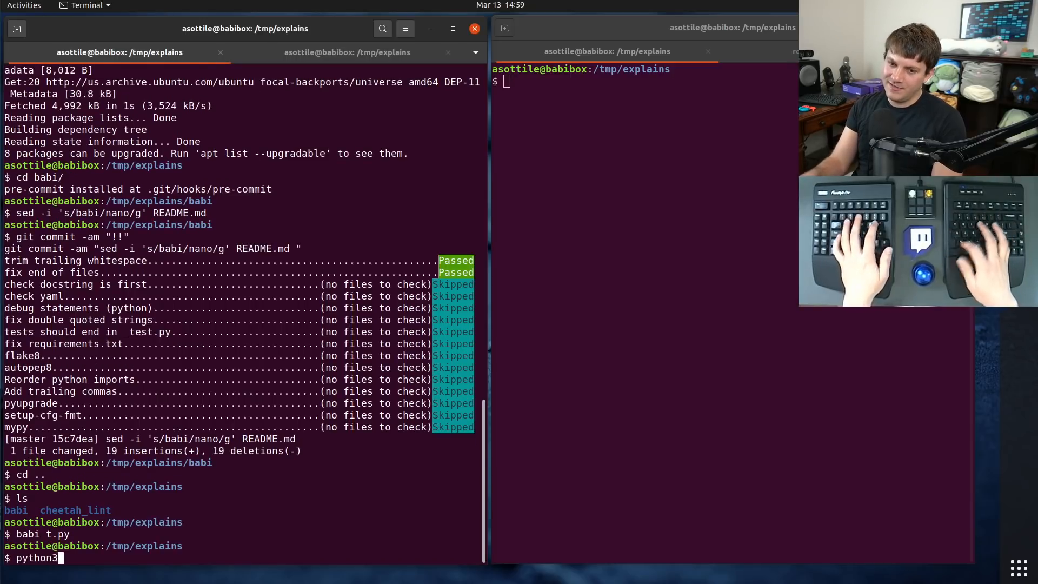
type(" t.py")
Run python3 !$, which expands to python3 t.py and prints hello hello world.
key("BackSpace")
key("BackSpace")
key("BackSpace")
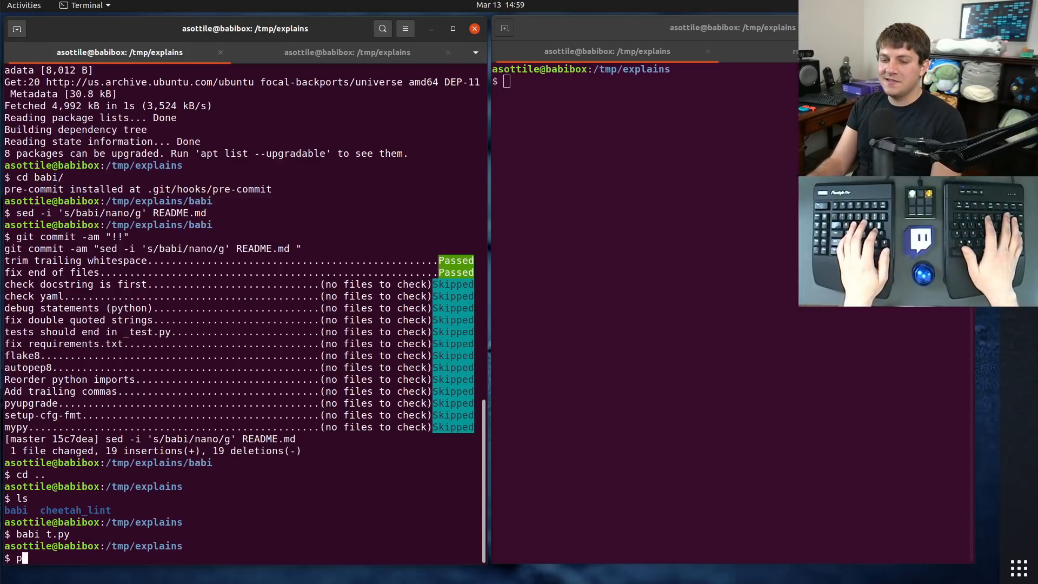
type("python3")
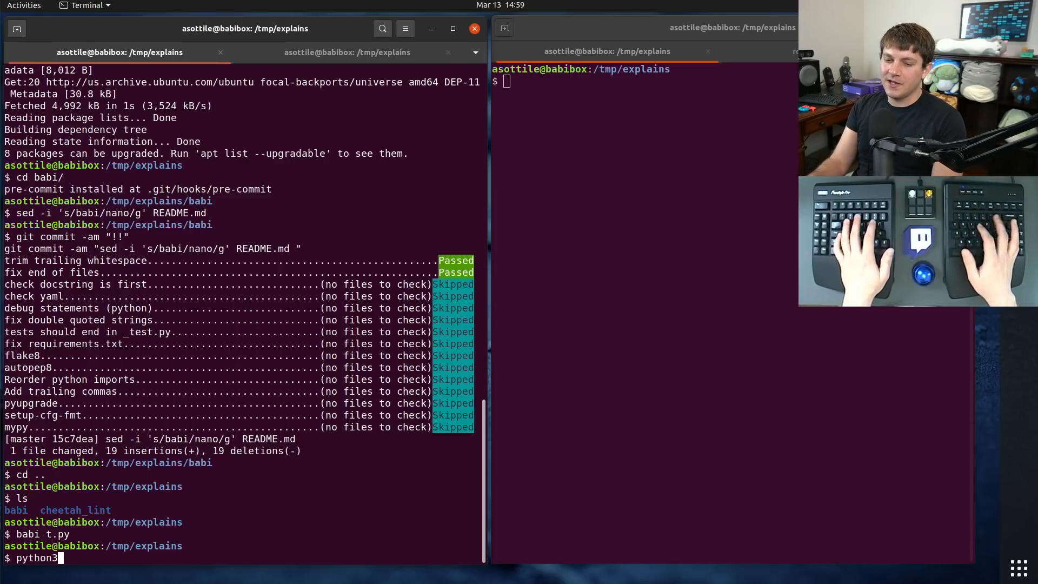
type(" !$")
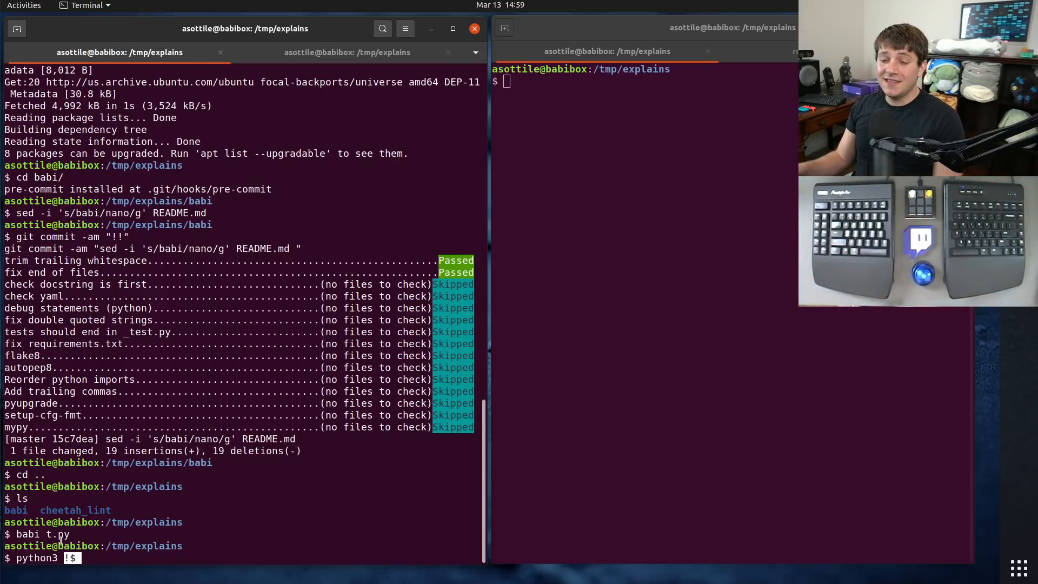
left_click_drag(47, 536, 74, 533)
double_click(69, 557)
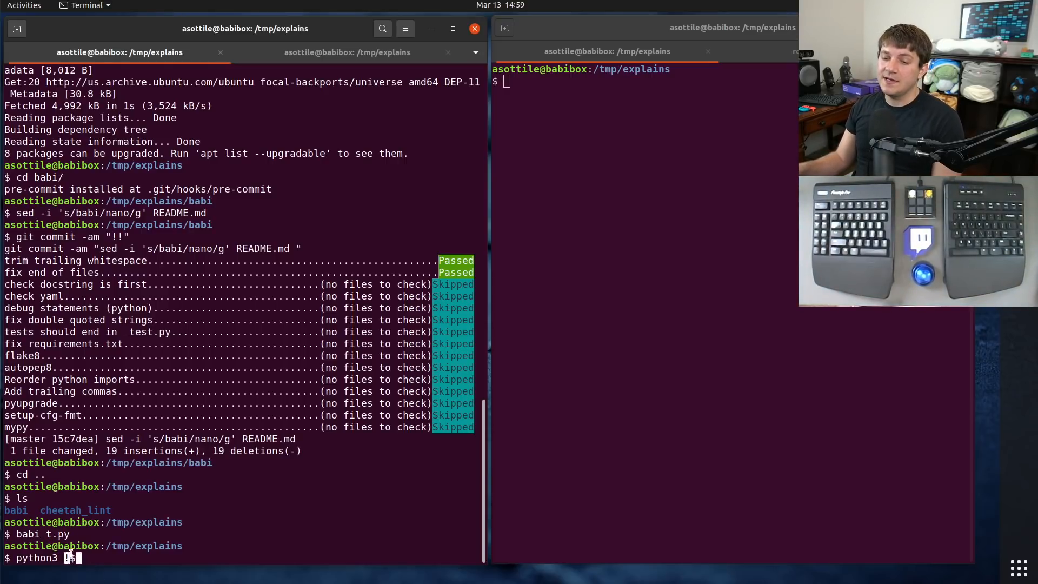
key("Return")
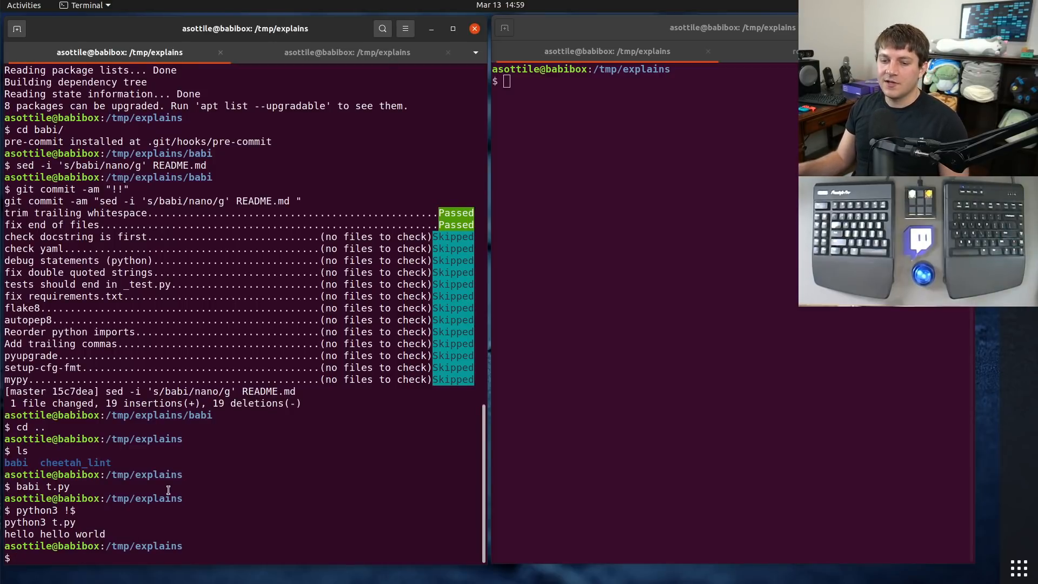
type("git ")
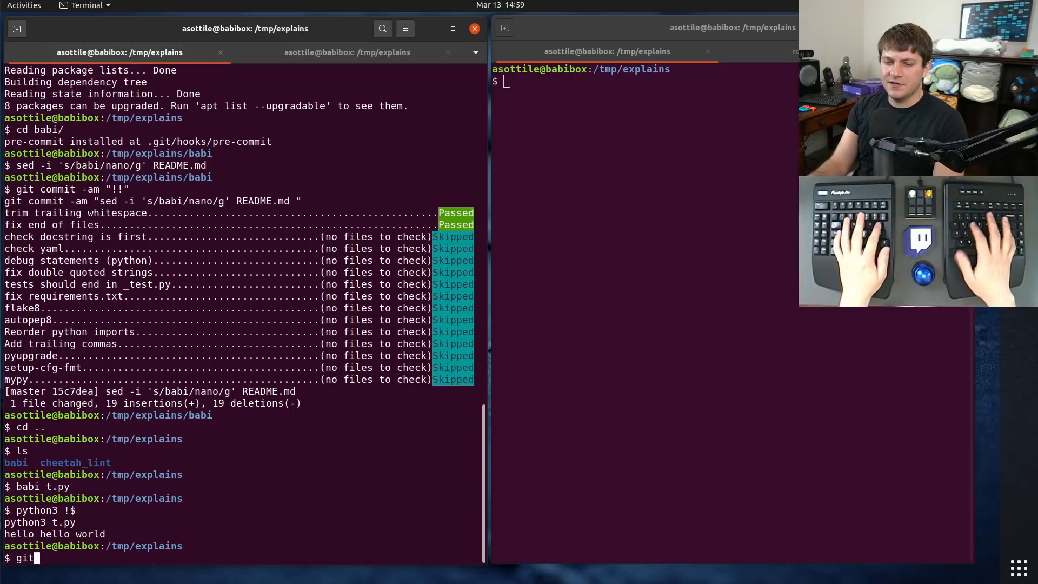
type("clone git@github")
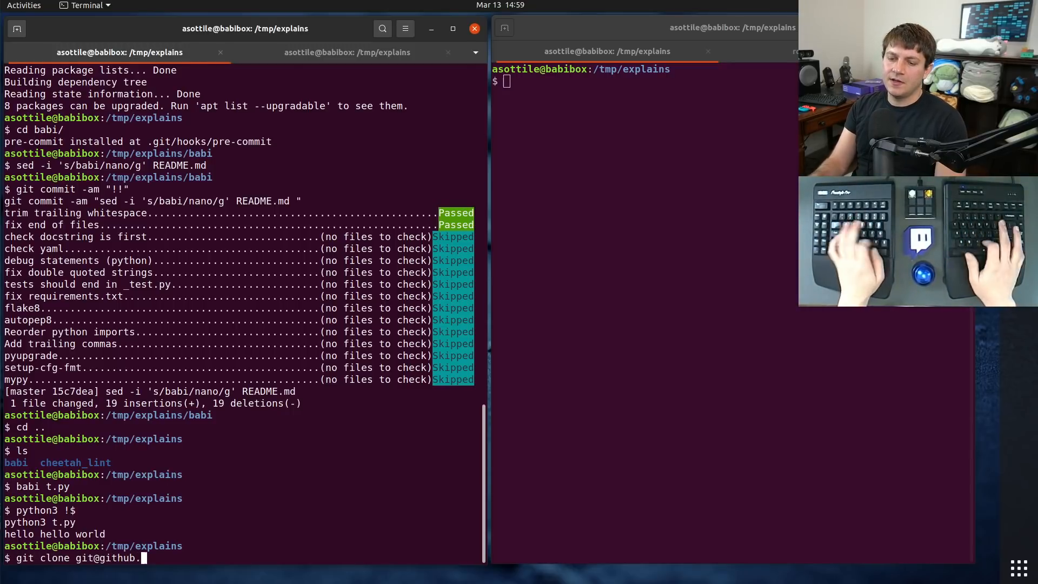
type(".com:asottile/babi ")
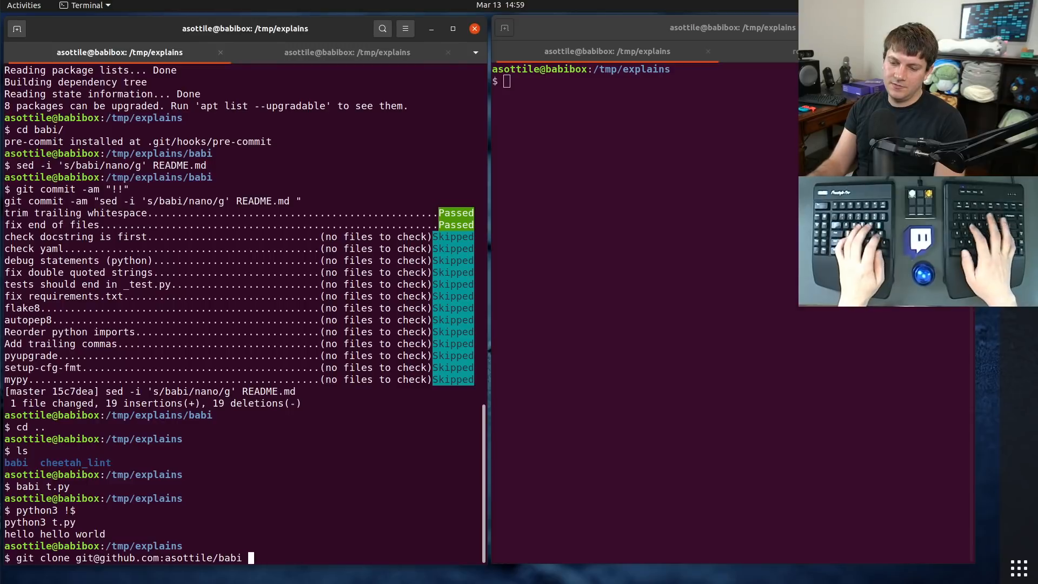
type("babi")
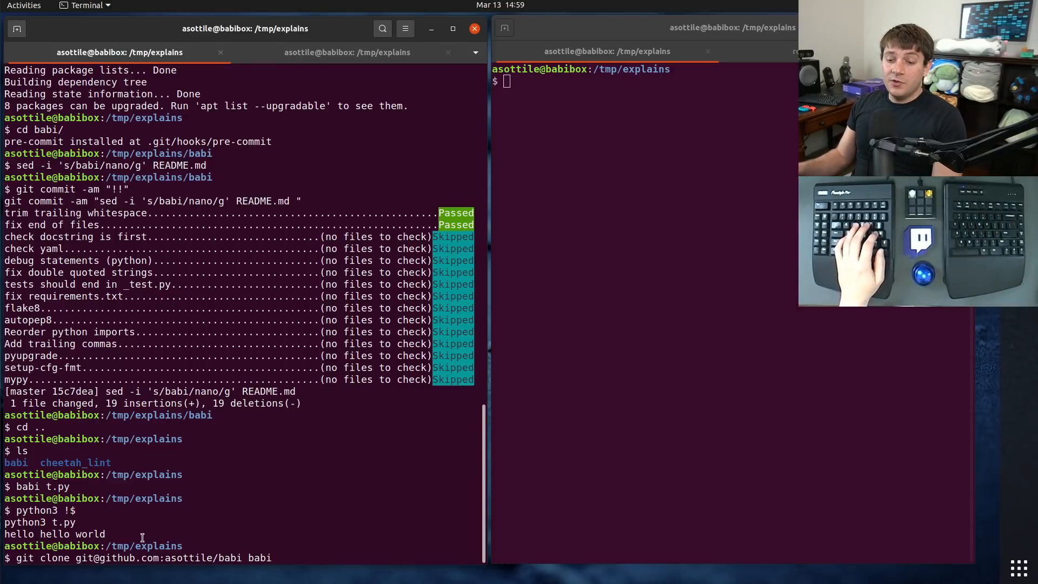
Remove the existing babi directory, reclone it and enter it with cd !$.
key("Return")
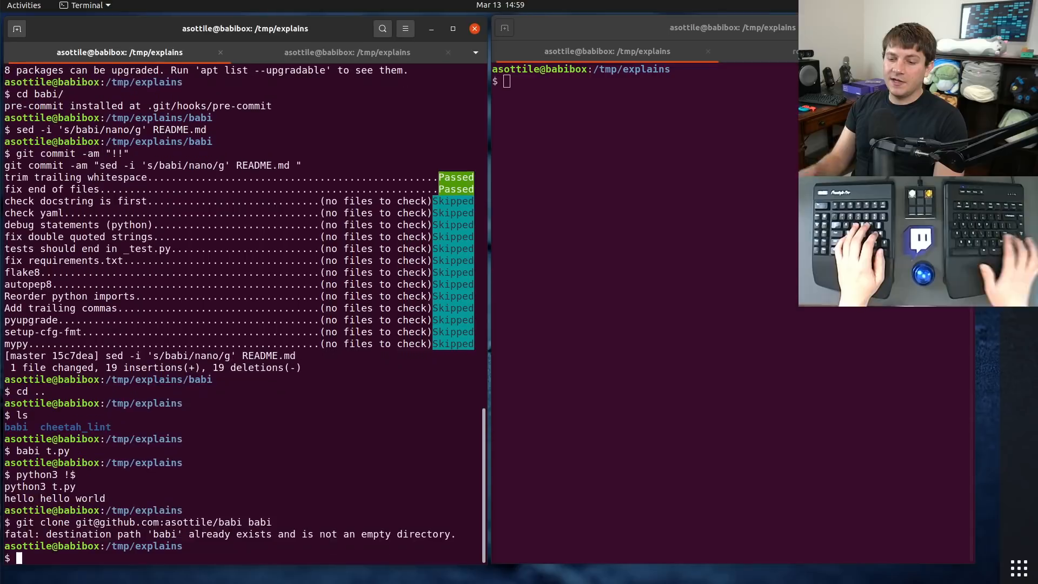
type("rm -rf b")
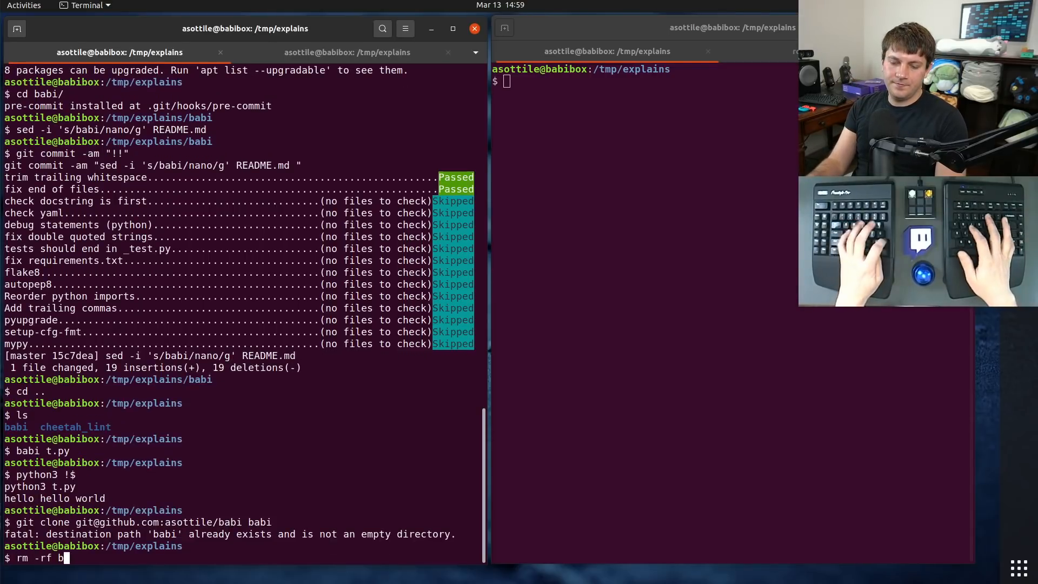
type("abi/")
key("Return")
key("Up")
key("Up")
key("Return")
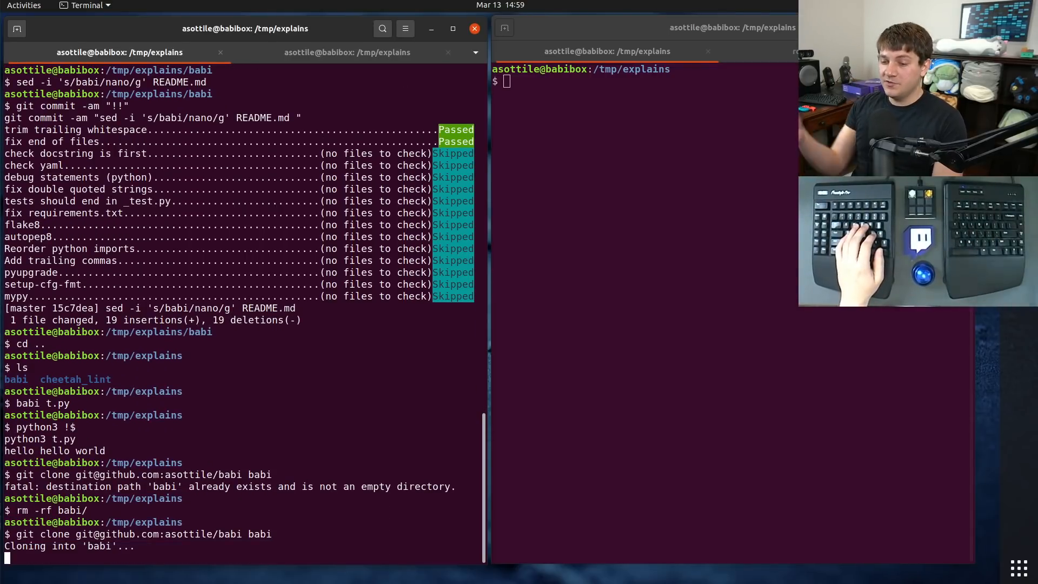
key("Return")
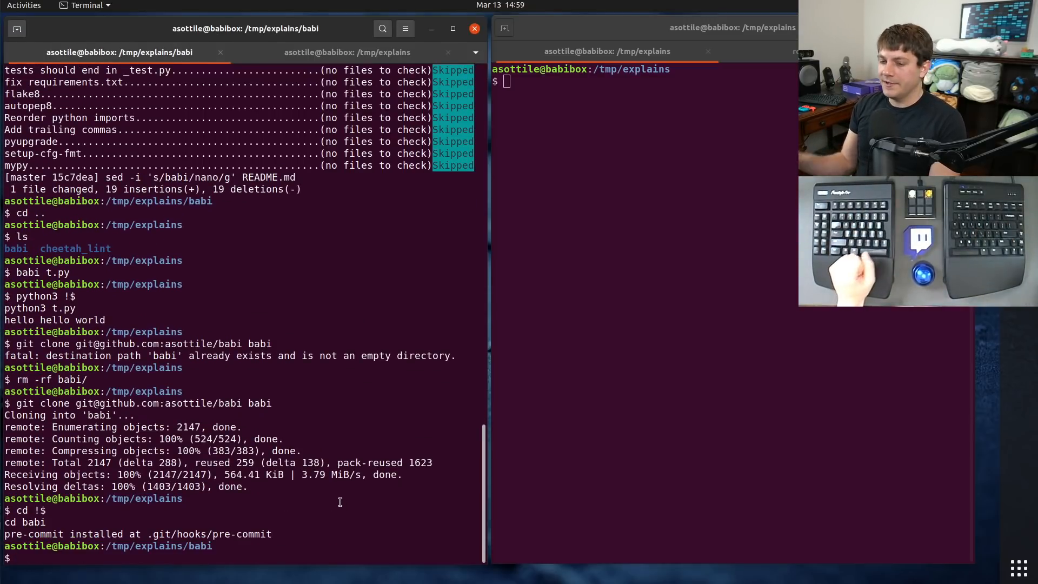
type("cd ..")
Go back up, mkdir y and cd !$ into /tmp/explains/y, then add blank prompts.
key("Return")
type("mkdir")
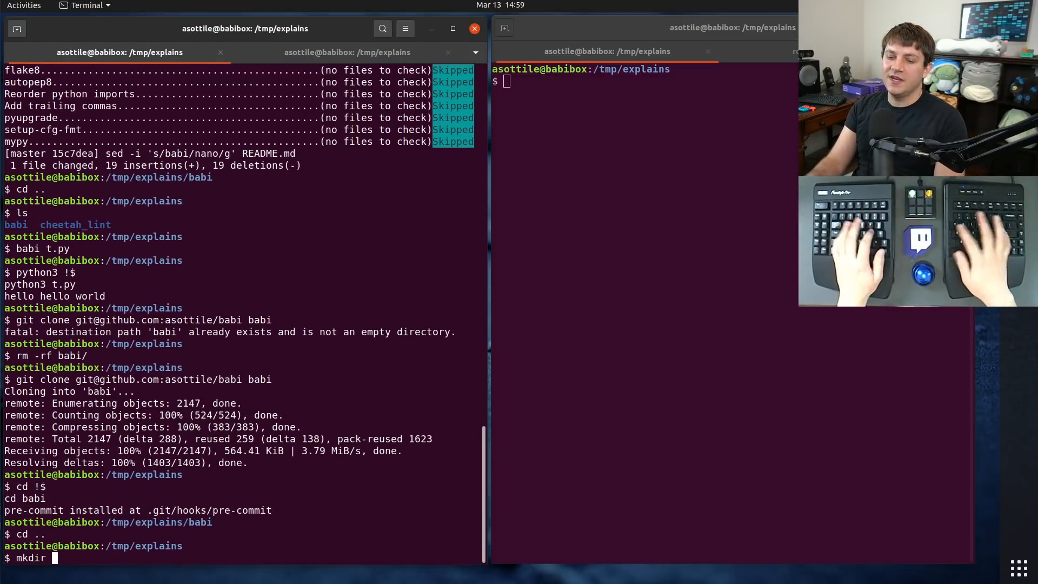
type("y")
key("Return")
type("cd !$")
key("Return")
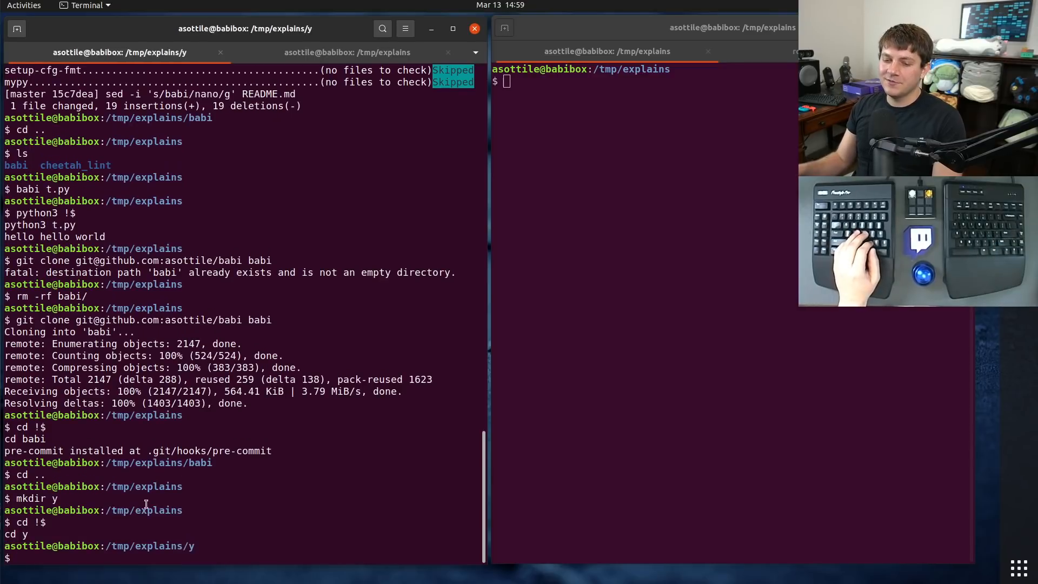
left_click_drag(34, 522, 55, 526)
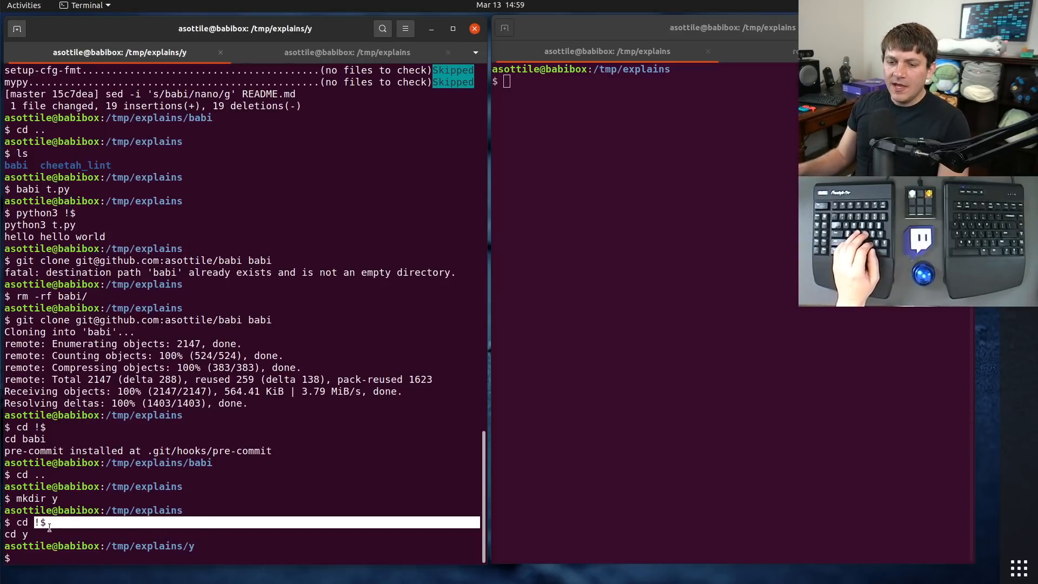
key("Return")
key("Return")
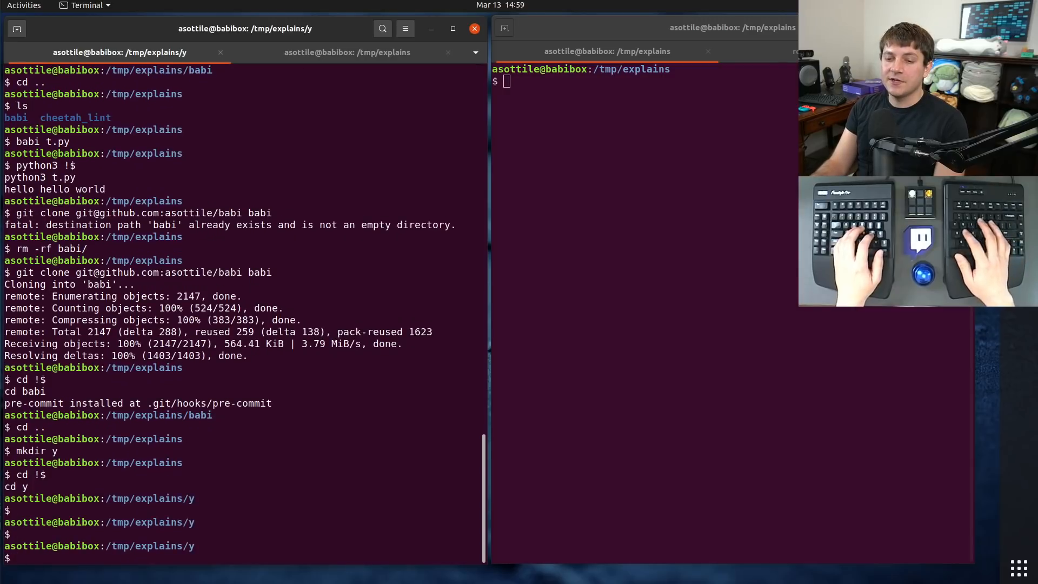
type("echo ls")
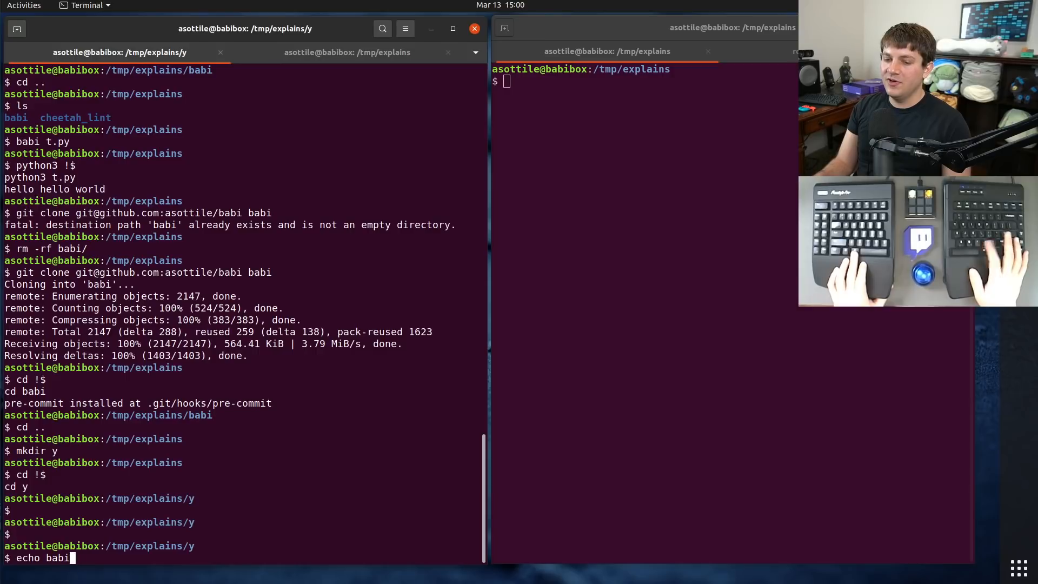
At an echo prompt cycle Alt+. through earlier last arguments to the babi clone address, then cancel with Ctrl+C.
key("alt+period")
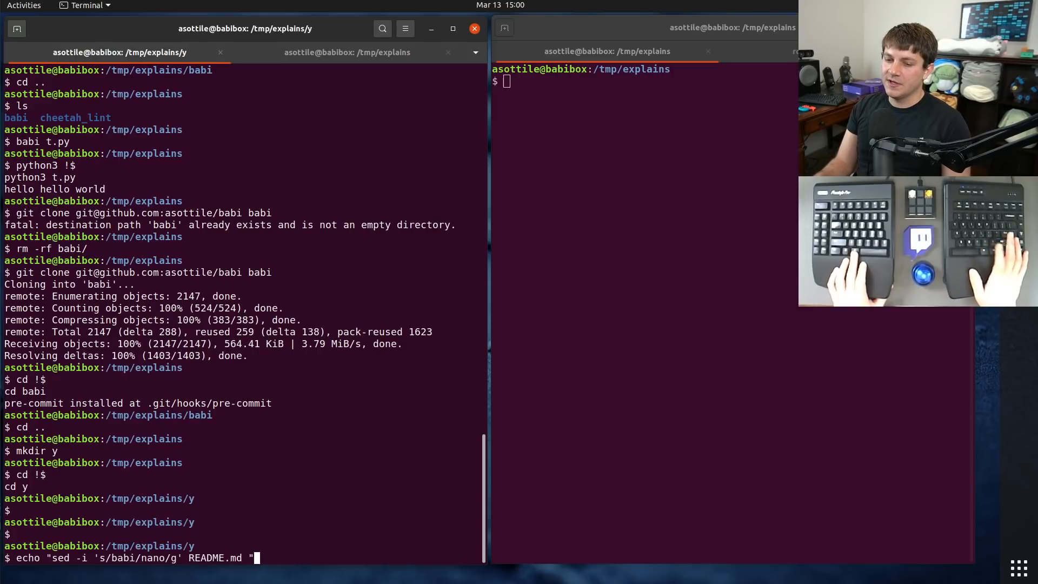
key("alt+period")
key("alt+period")
key("alt+period")
key("alt+period")
key("alt+period")
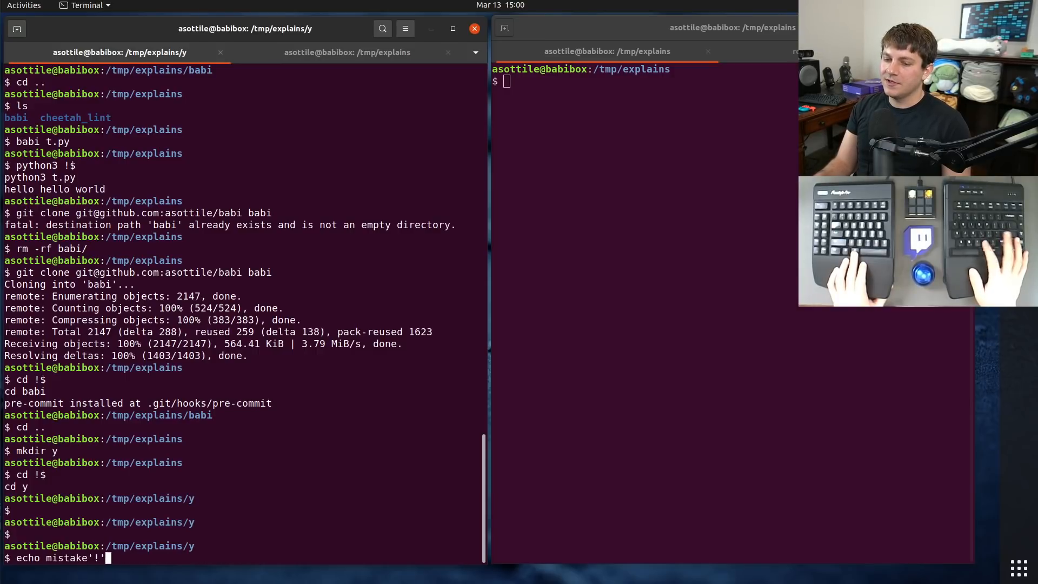
key("alt+period")
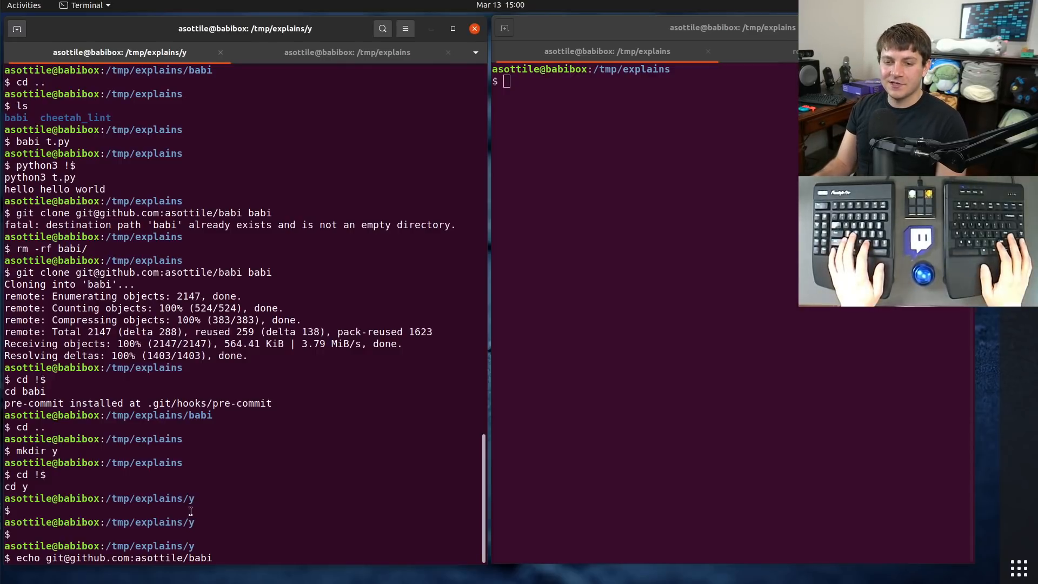
key("ctrl+c")
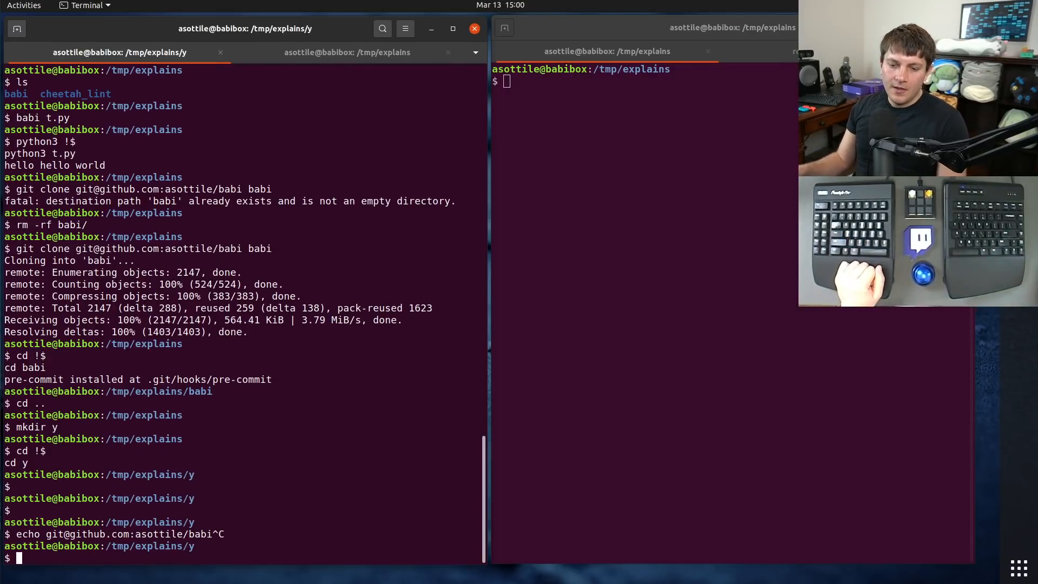
Glance at the wiki's ^v heading and return to the terminal.
key("alt+Tab")
left_click_drag(207, 485, 32, 360)
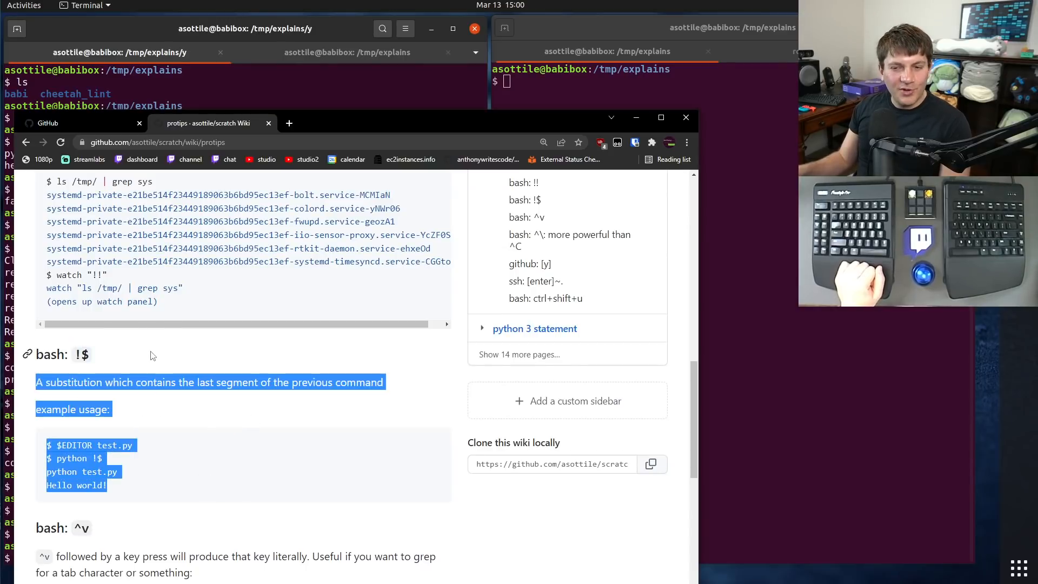
left_click(33, 361)
scroll(247, 387, "down", 3)
scroll(247, 387, "down", 1)
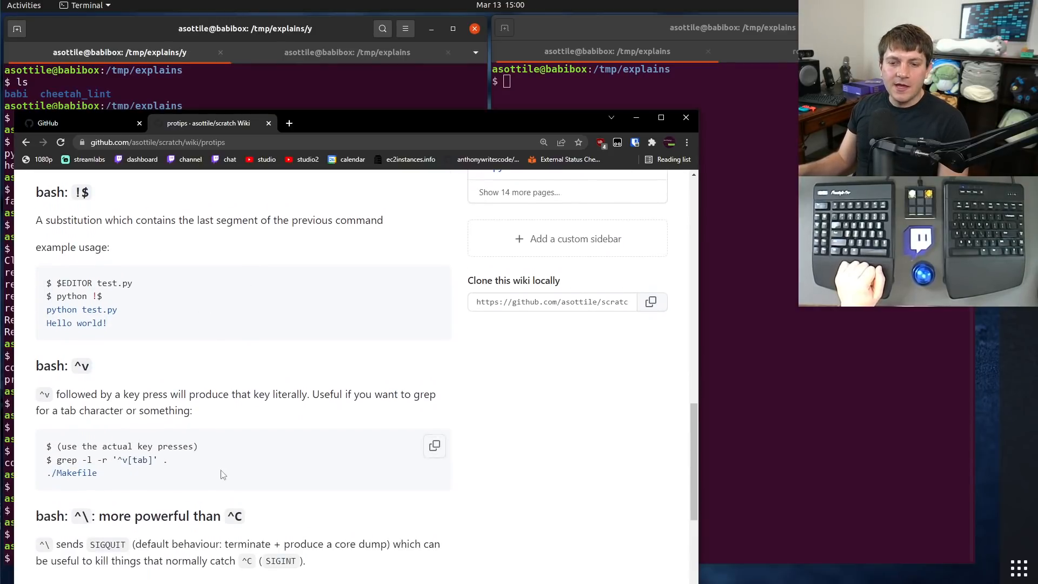
left_click_drag(203, 478, 81, 361)
left_click(82, 361)
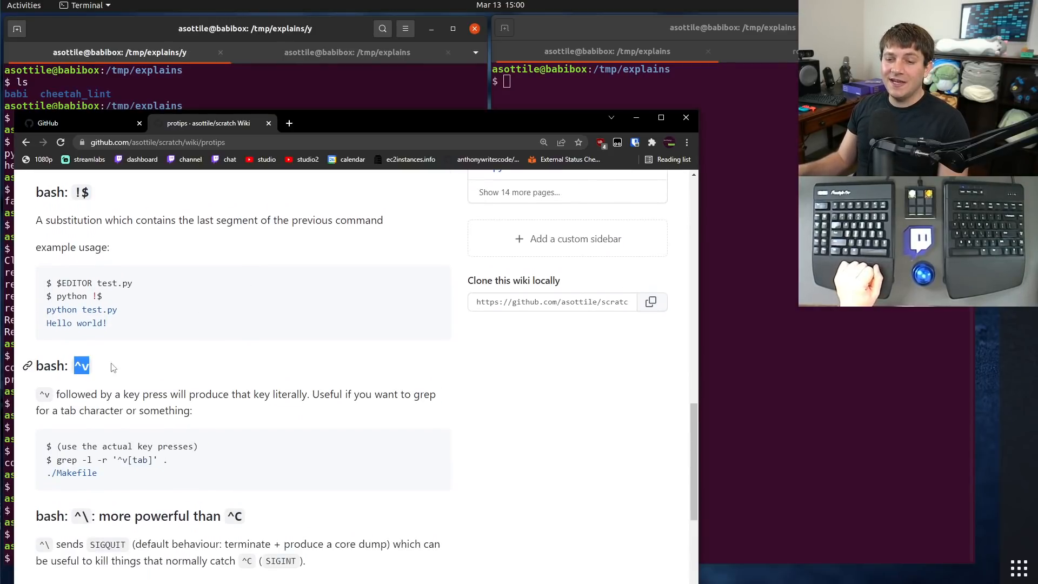
left_click(279, 89)
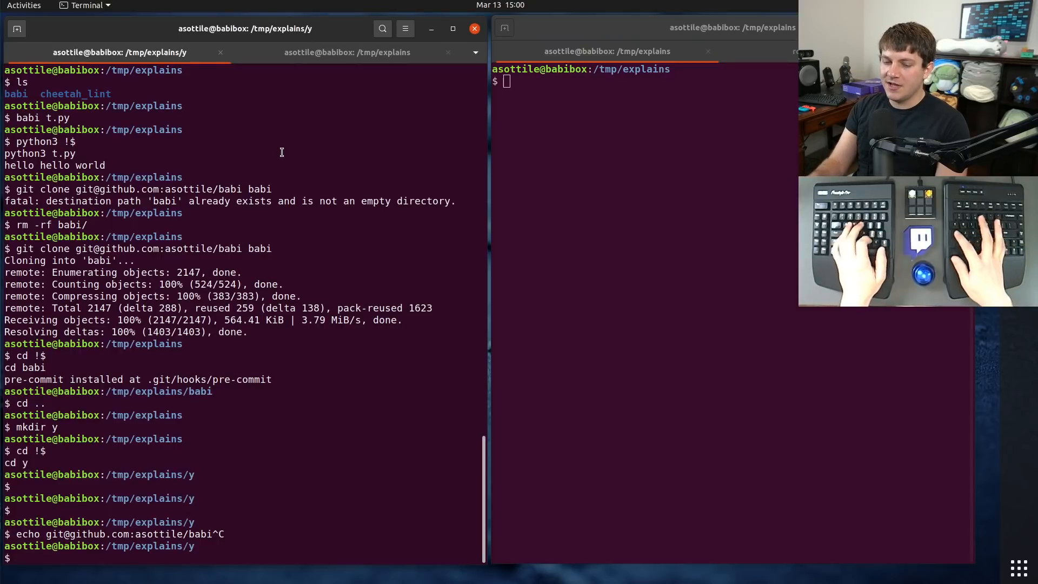
type("echo '")
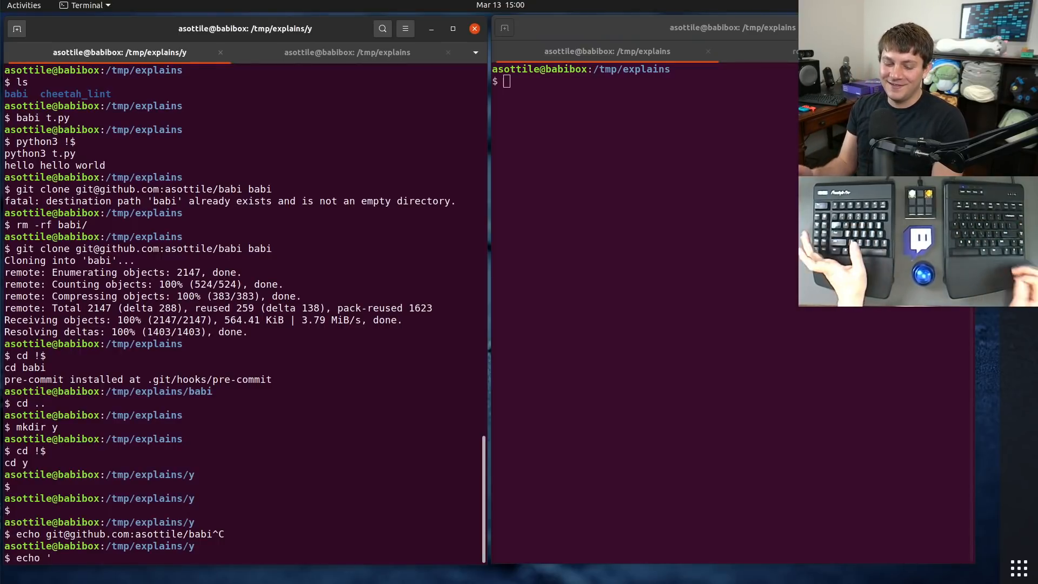
type("a")
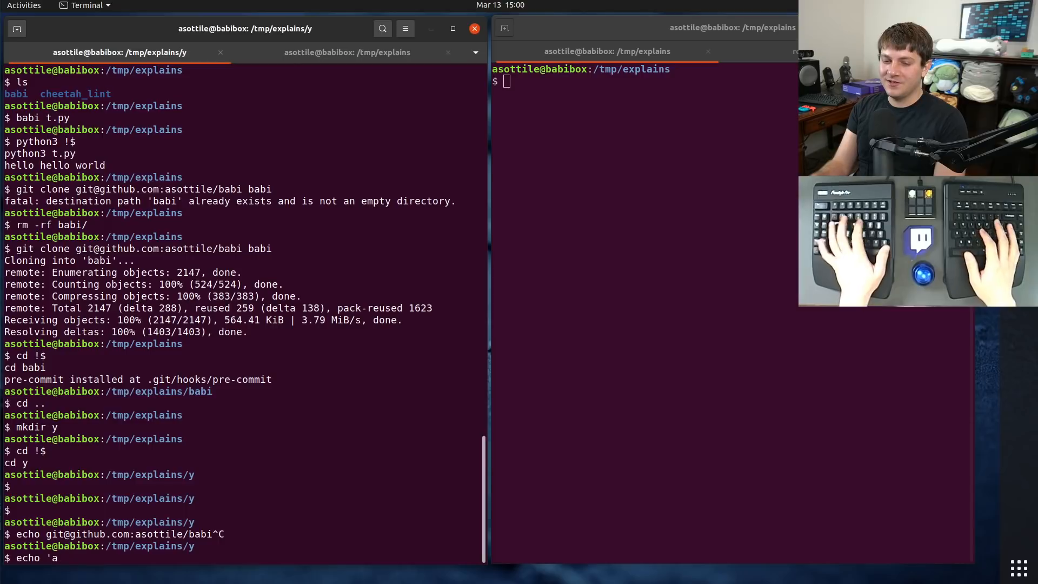
type("b")
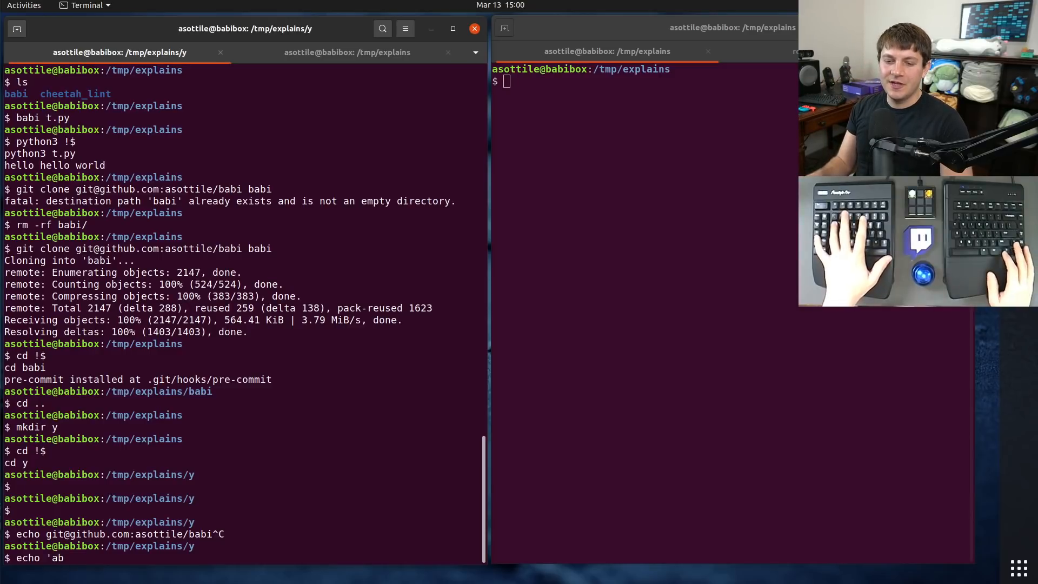
Run echo with a literal tab (Ctrl+V Tab) between a and b and point out the tab spacing.
key("ctrl+v")
key("Tab")
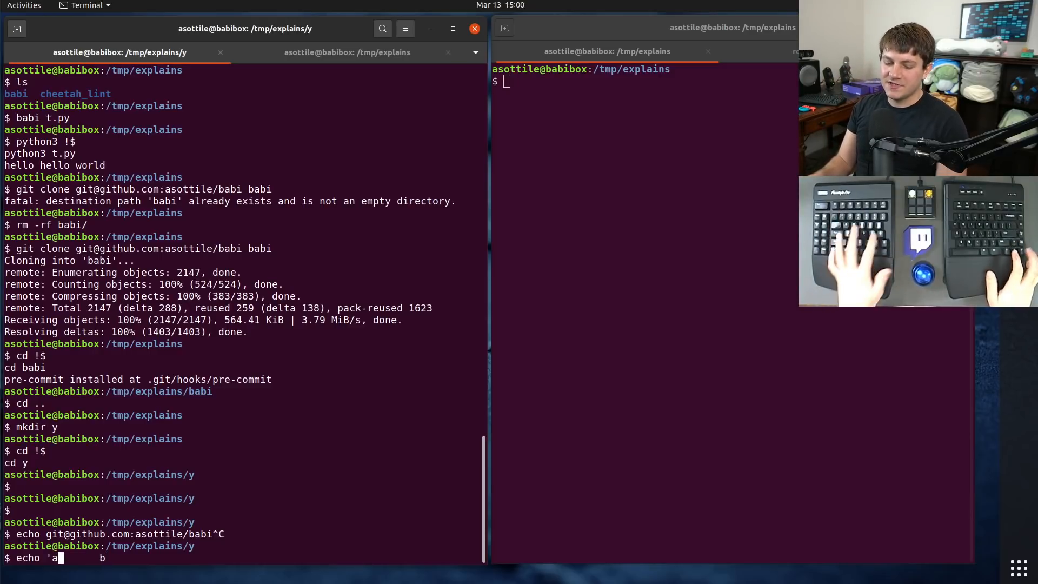
key("End")
type("'")
key("Return")
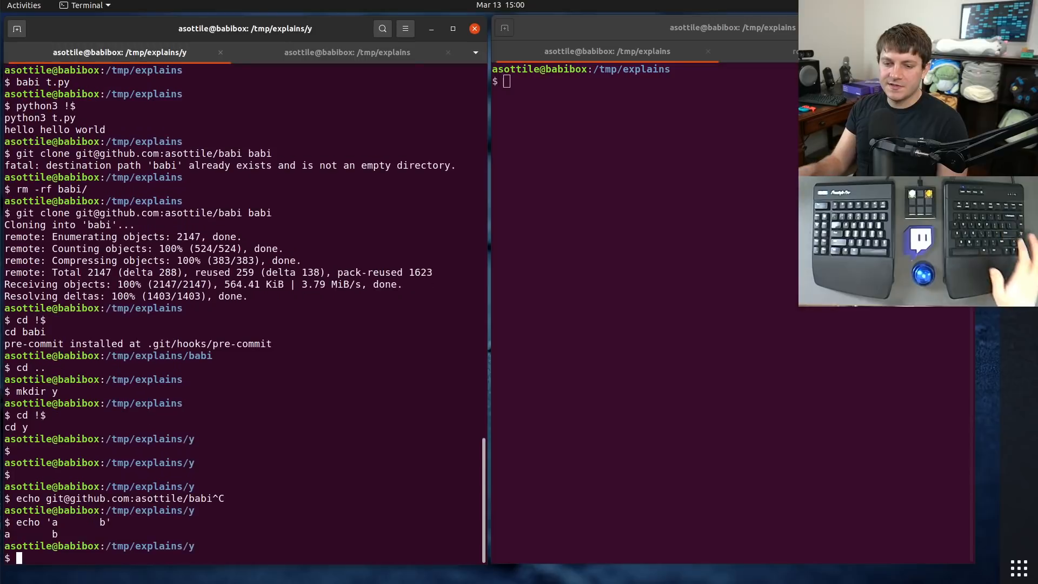
double_click(25, 533)
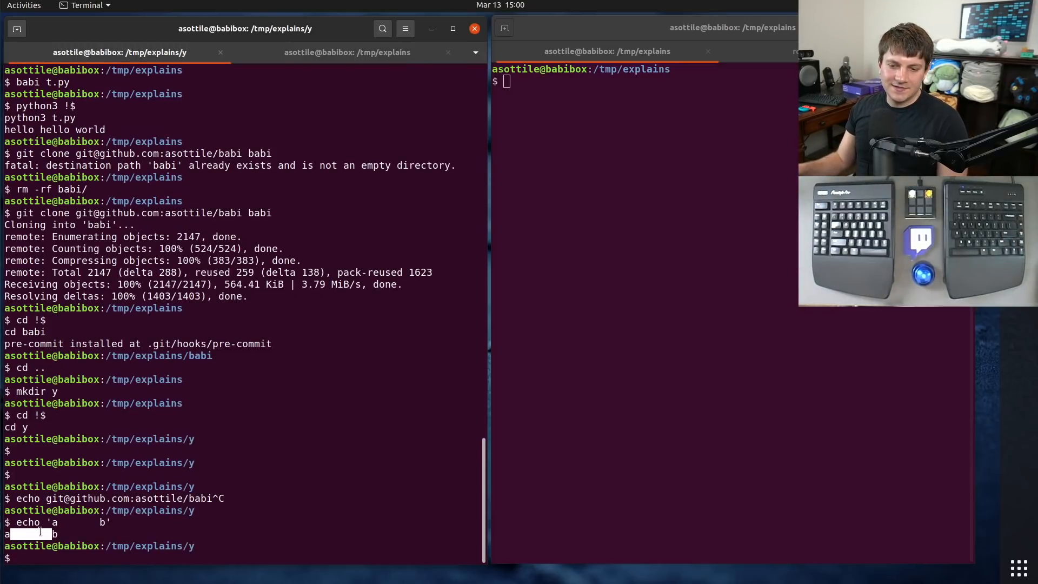
double_click(38, 533)
left_click_drag(67, 523, 88, 522)
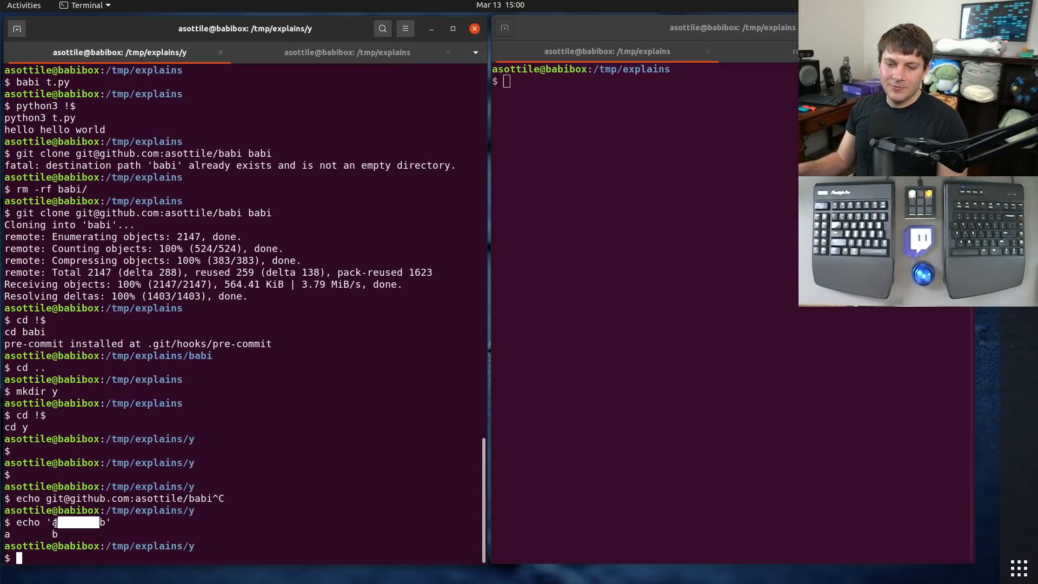
left_click(59, 522)
double_click(60, 523)
left_click(55, 532)
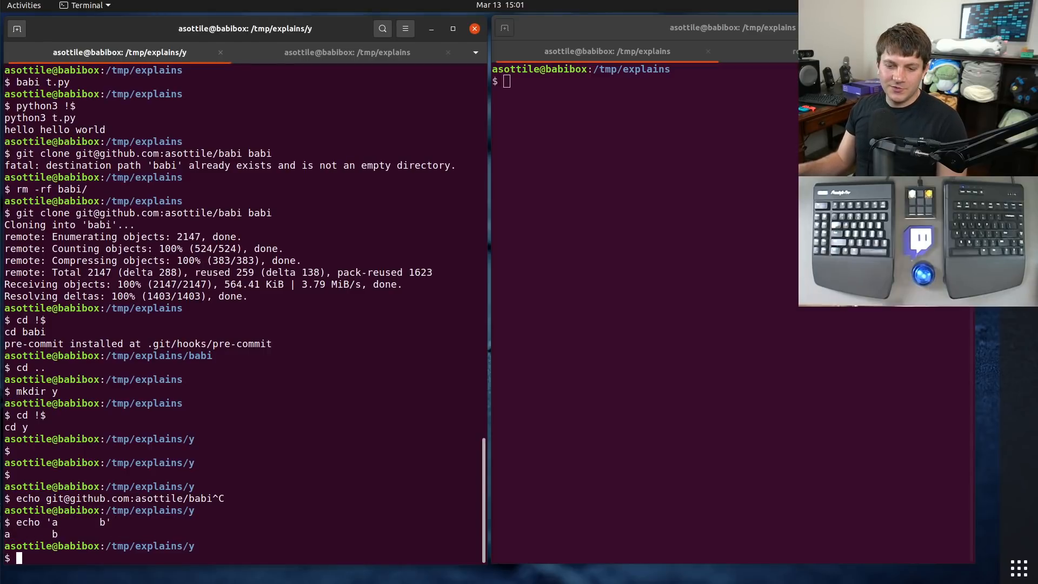
Review the wiki's ^\ SIGQUIT section, then come back to the terminal.
key("alt+Tab")
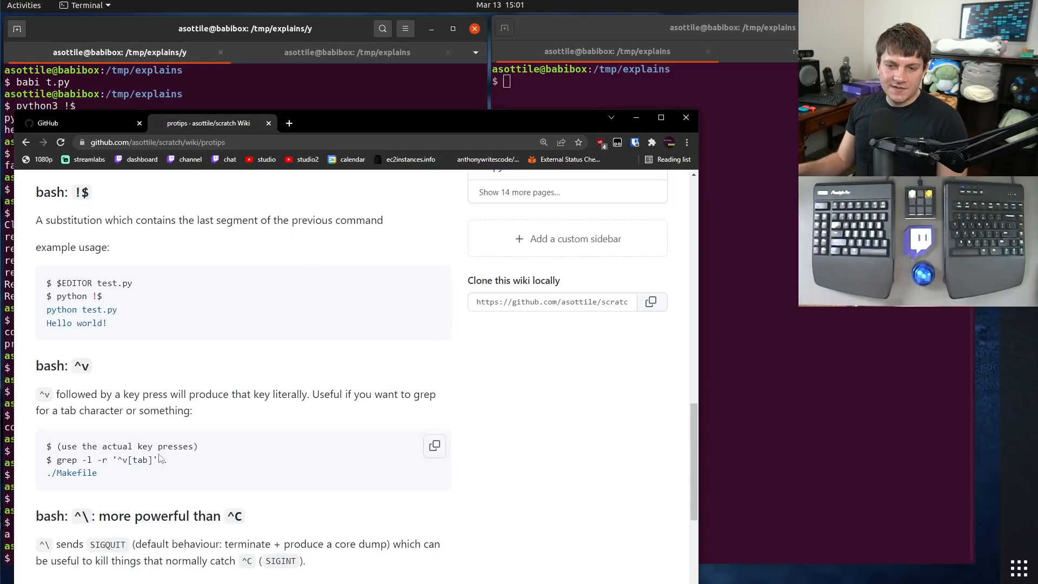
left_click_drag(160, 460, 51, 357)
left_click(102, 367)
scroll(101, 367, "down", 2)
left_click_drag(371, 383, 35, 350)
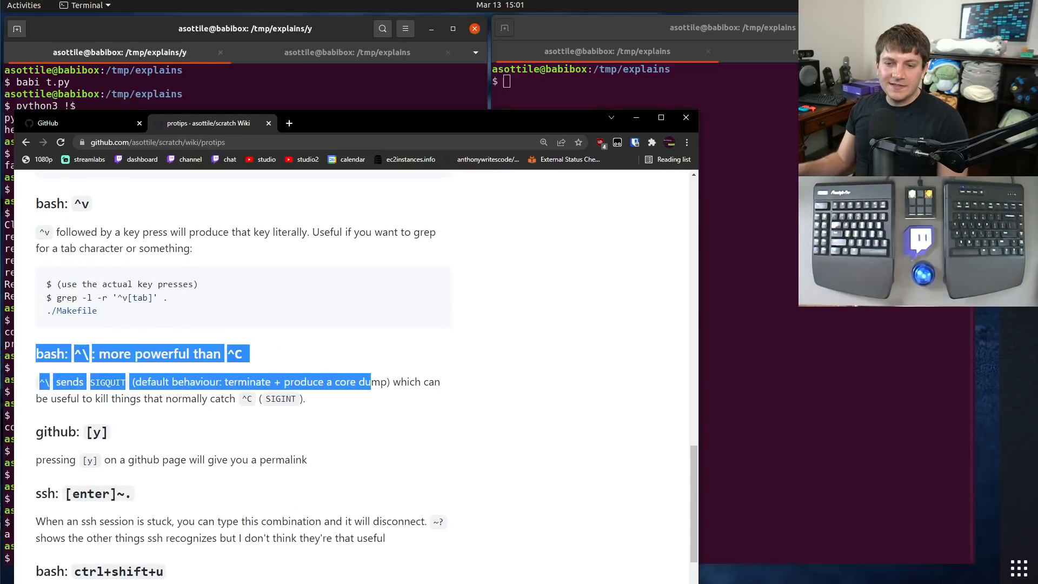
left_click_drag(307, 401, 36, 351)
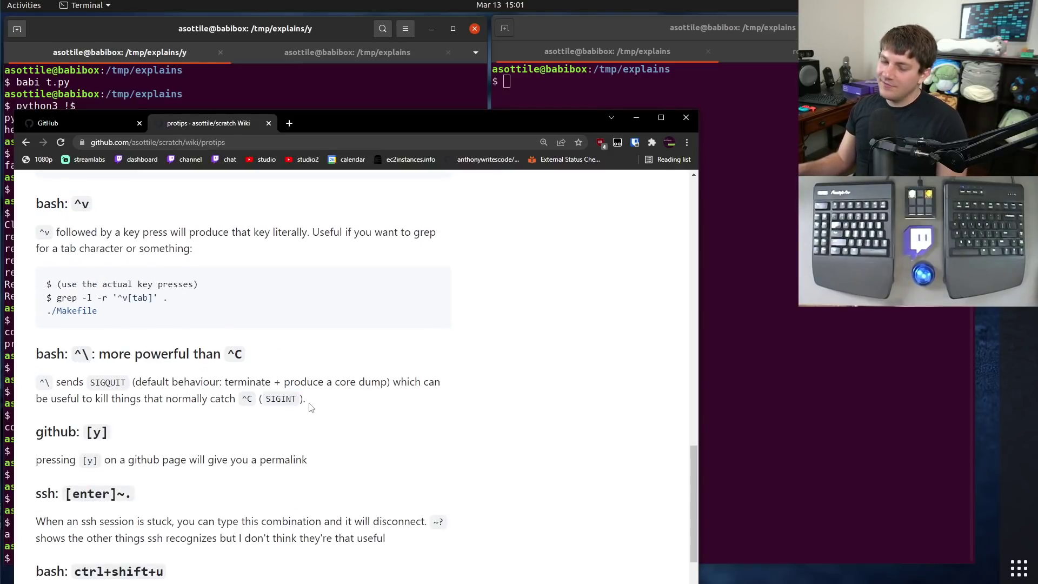
left_click_drag(306, 403, 119, 357)
left_click(119, 357)
key("alt+Tab")
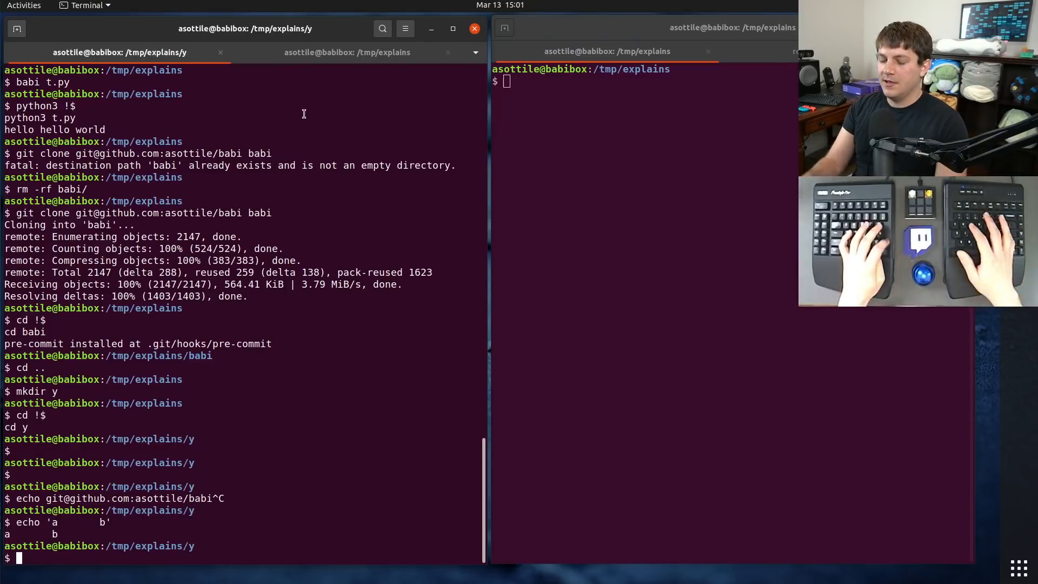
type("babi t.py")
In a new t.py, write a while True loop with a try block that imports time and sleeps.
key("Return")
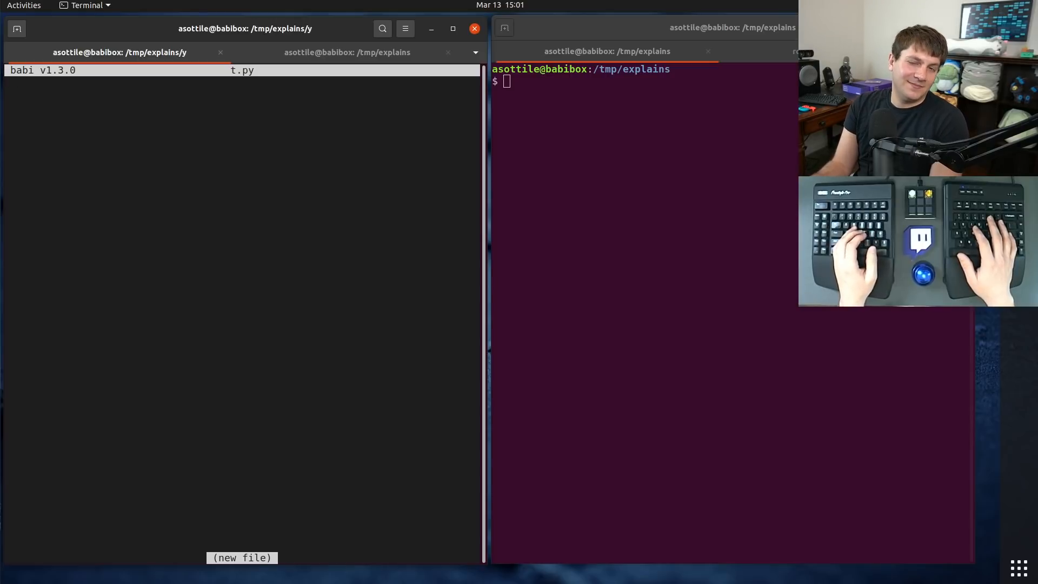
type("while ")
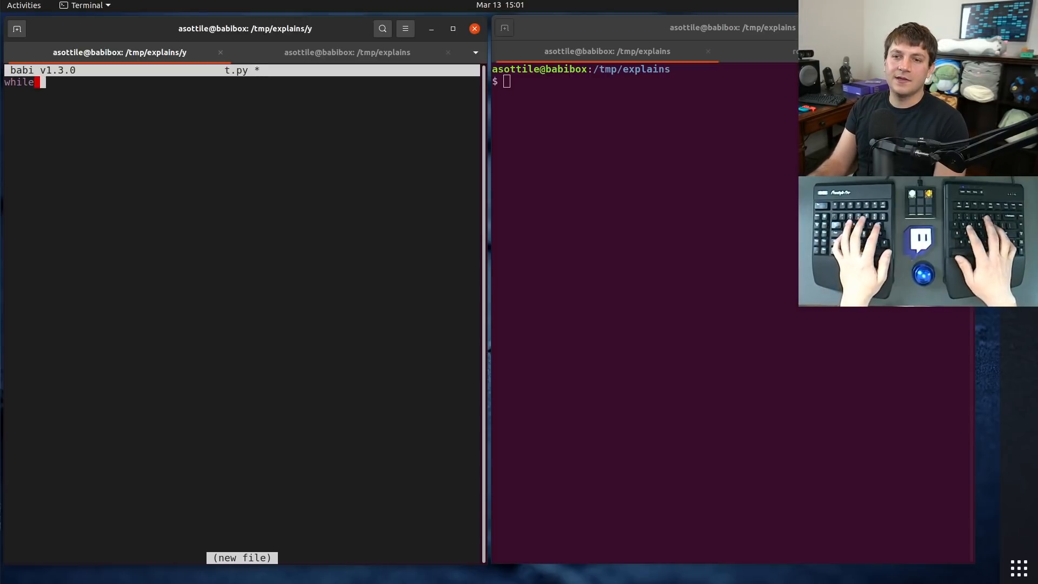
type("True:")
key("Return")
key("Tab")
type("import")
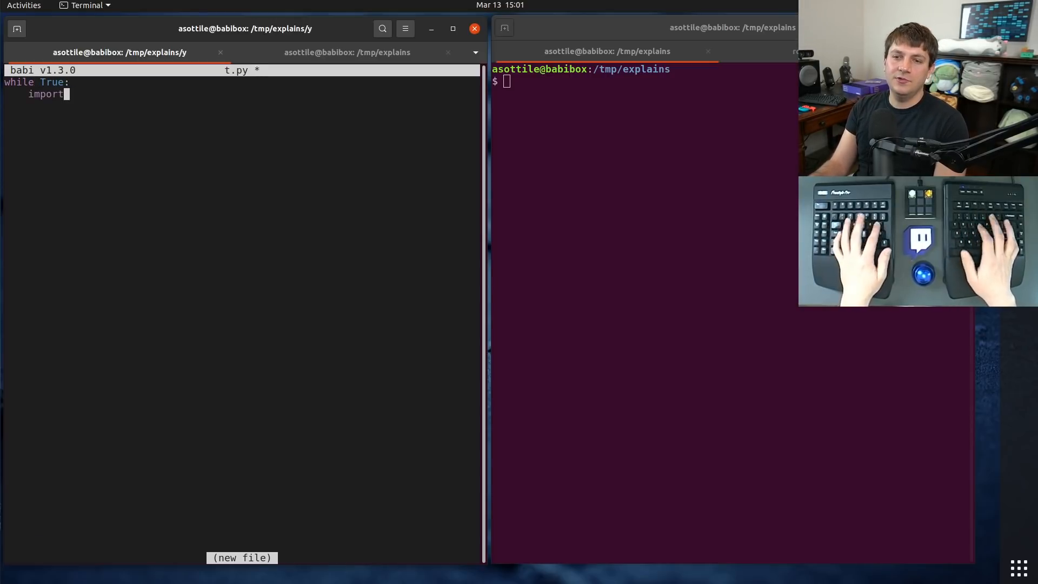
key("Up")
key("Return")
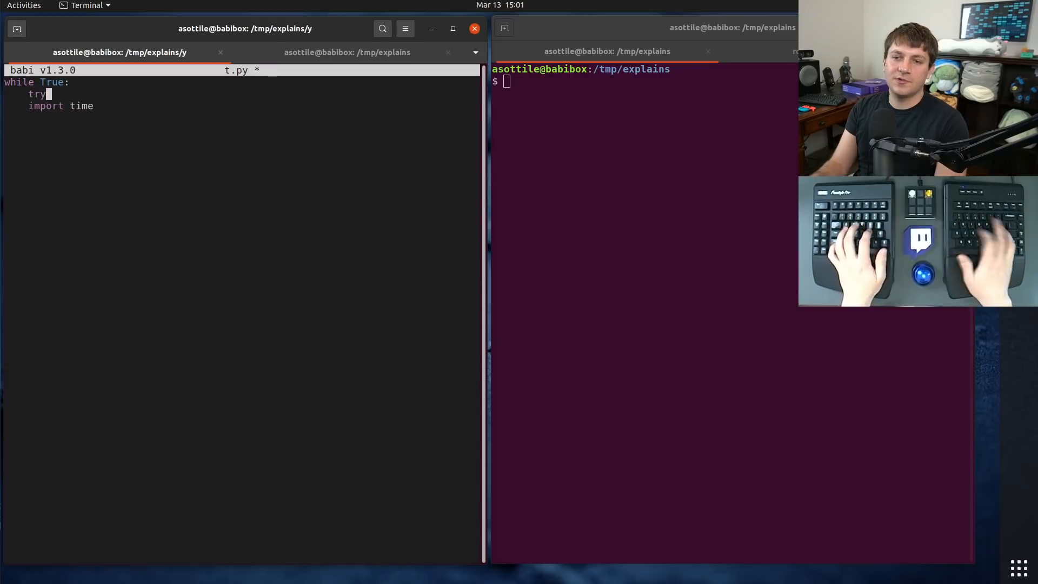
key("Home")
key("Tab")
key("Down")
key("Tab")
key("Tab")
type("t")
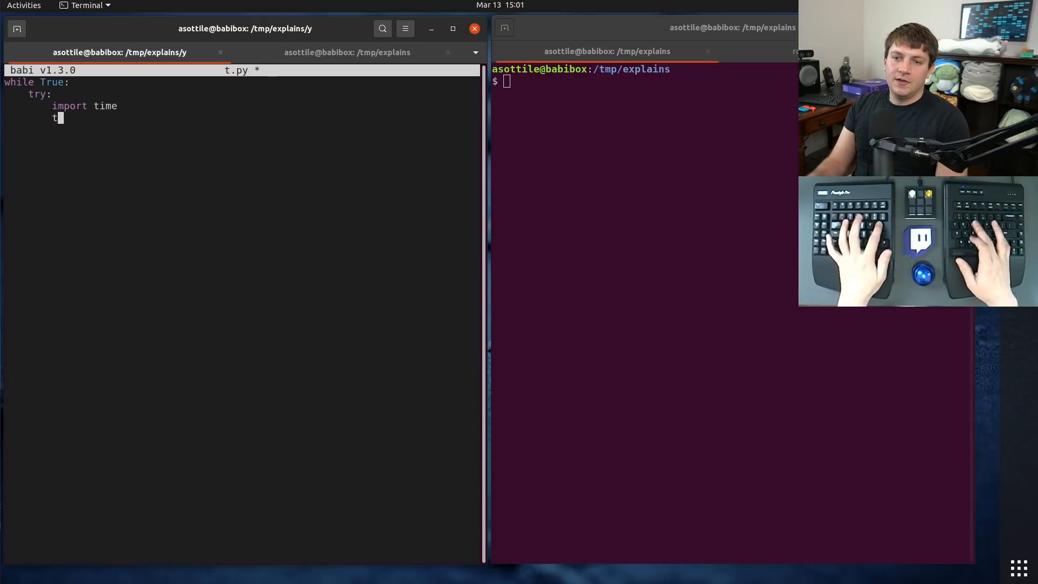
key("Return")
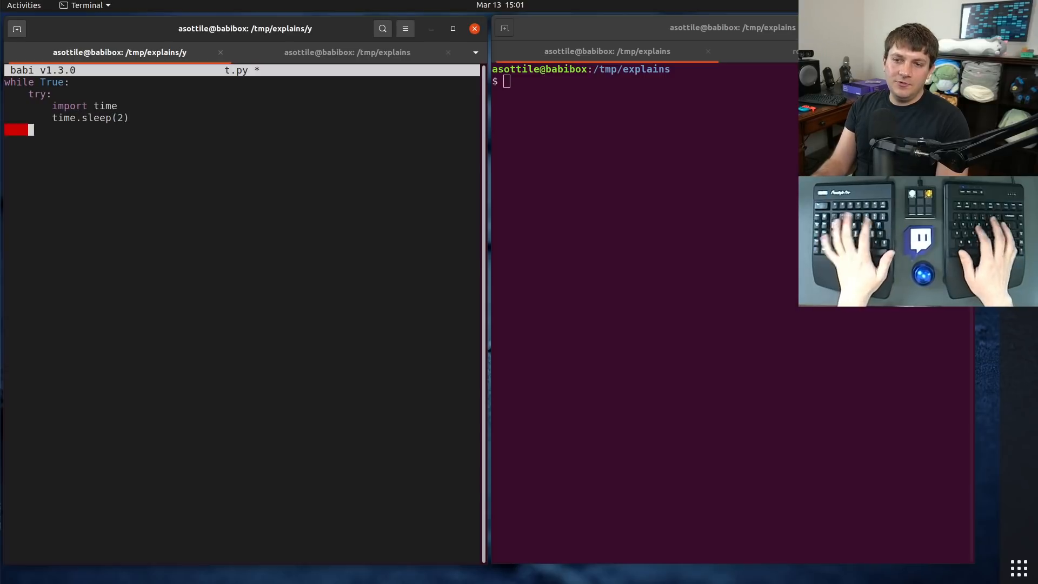
key("BackSpace")
type("except Keyboard")
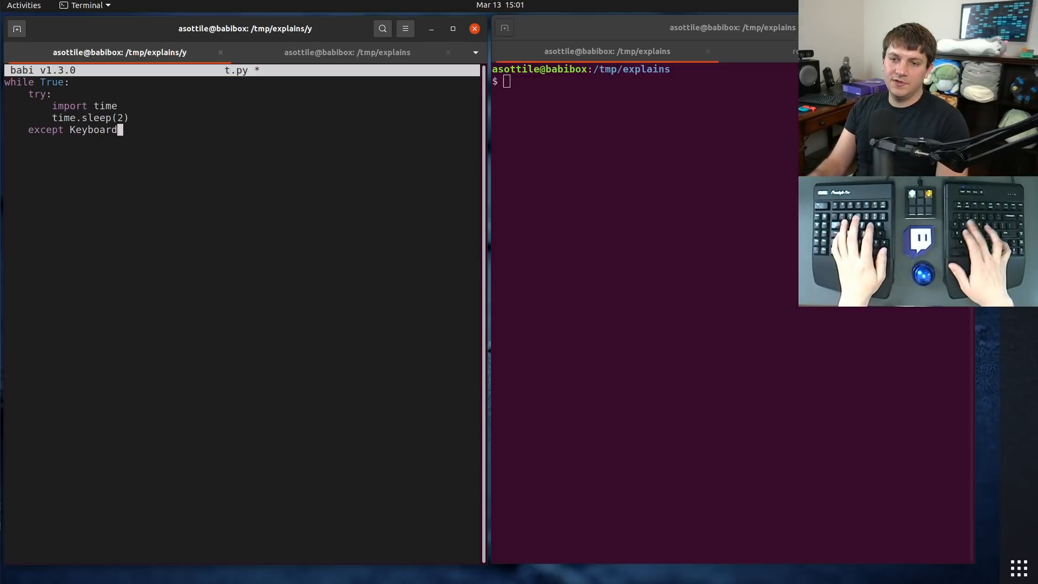
type("Iterrupt:")
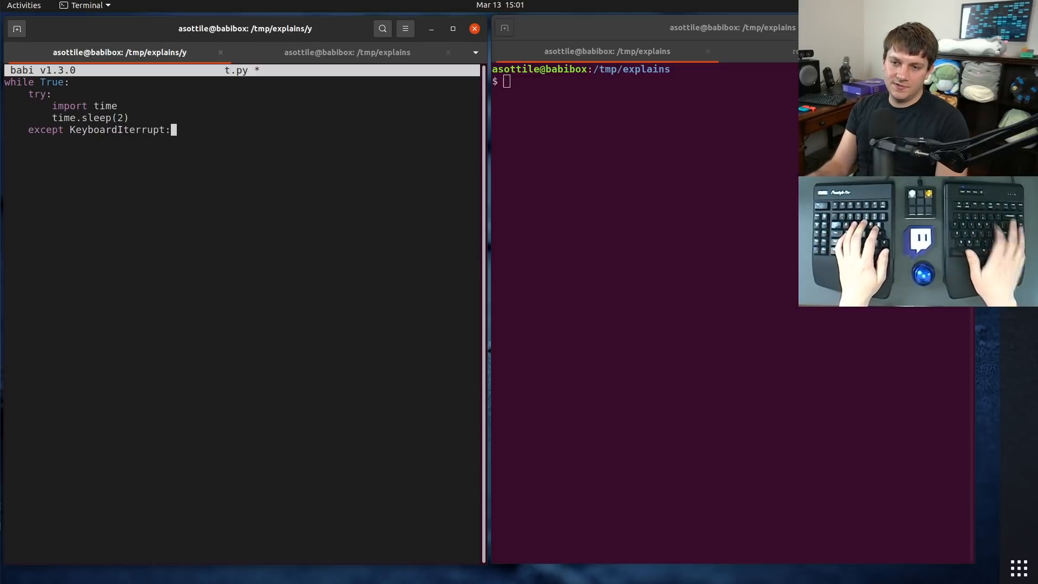
Add except KeyboardInterrupt printing "can't kill me!", fix typos, save and leave babi.
key("Tab")
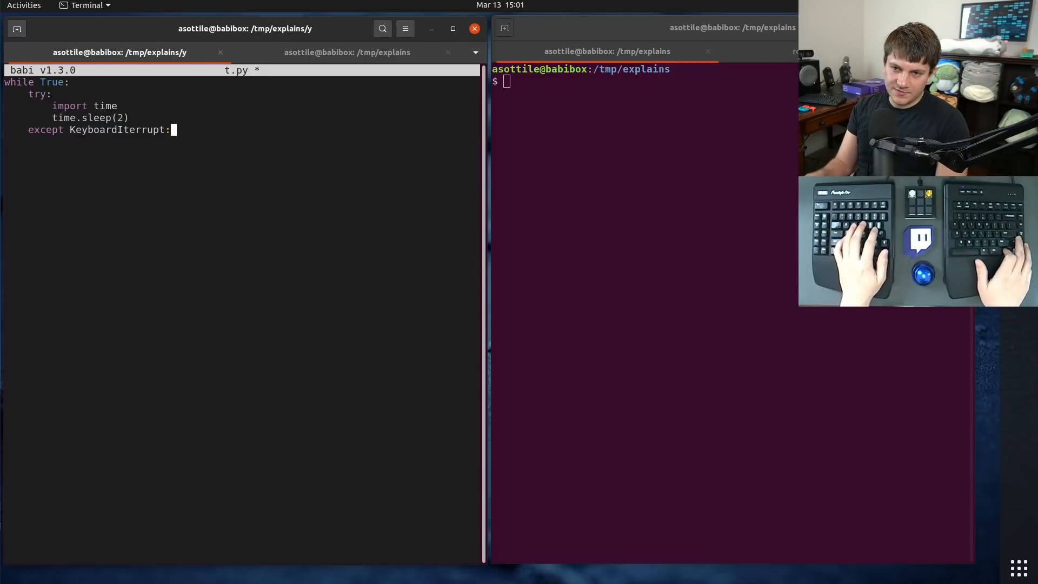
key("Left")
key("Left")
key("Left")
type("n")
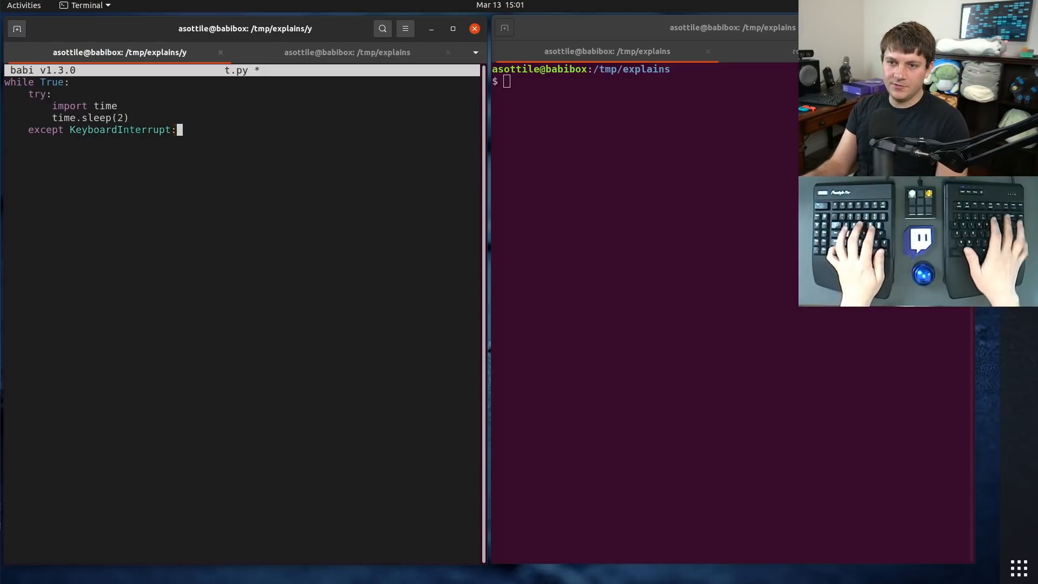
key("Return")
key("Tab")
type("pr")
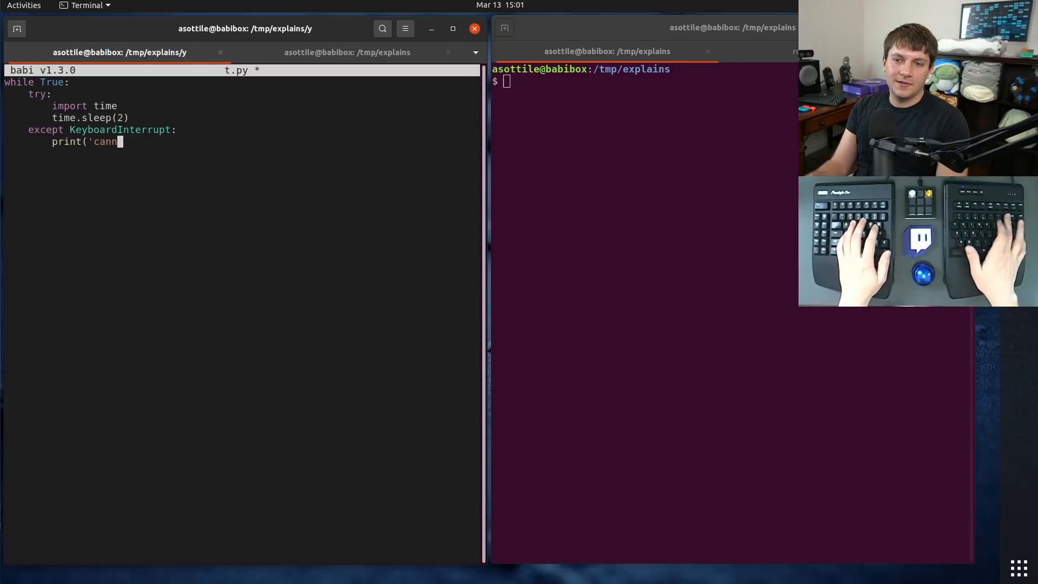
type("l me!')")
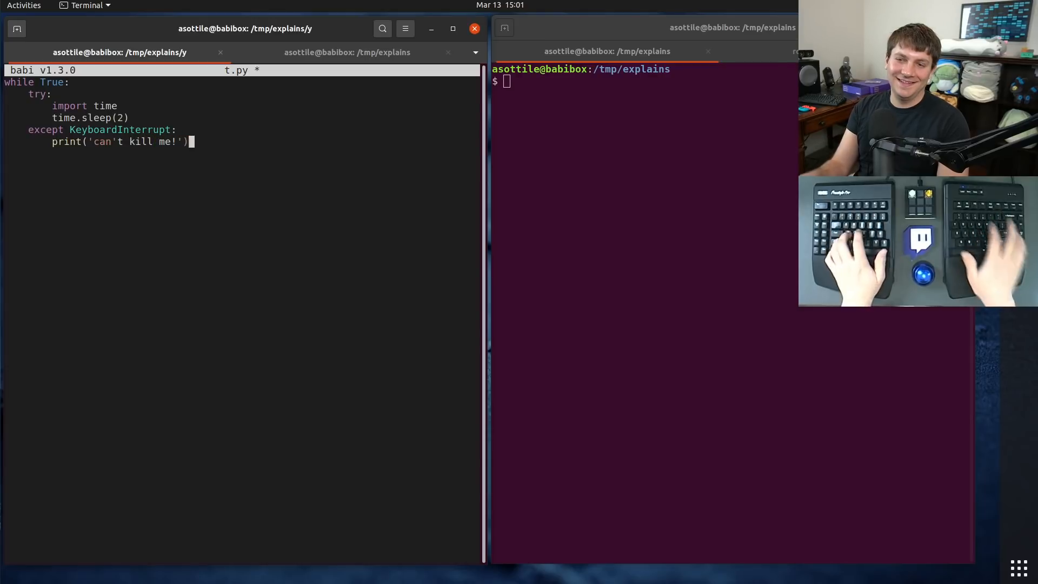
key("Home")
key("ctrl+Right")
key("End")
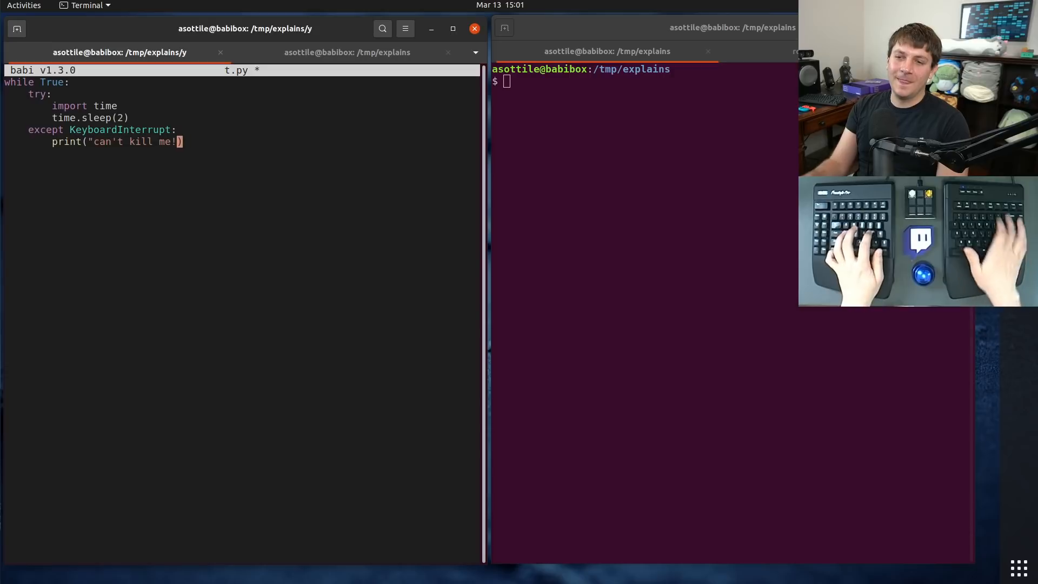
key("ctrl+s")
key("ctrl+x")
type("python3 t.")
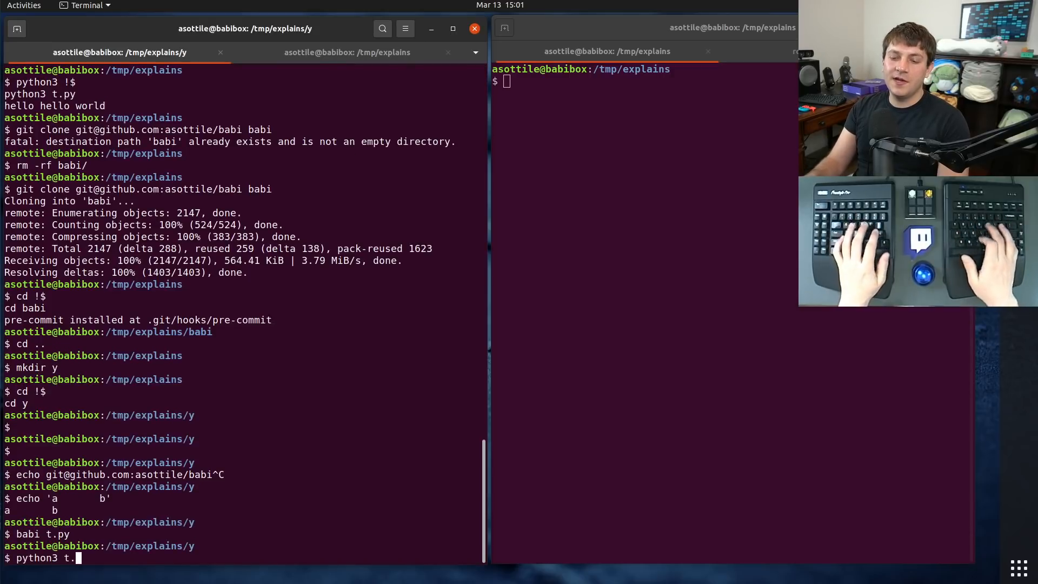
type("py")
Run python3 t.py, interrupt it with Ctrl+C twice, then quit it with Ctrl+\.
key("Return")
key("ctrl+c")
key("ctrl+c")
key("ctrl+c")
key("ctrl+c")
key("ctrl+c")
key("ctrl+c")
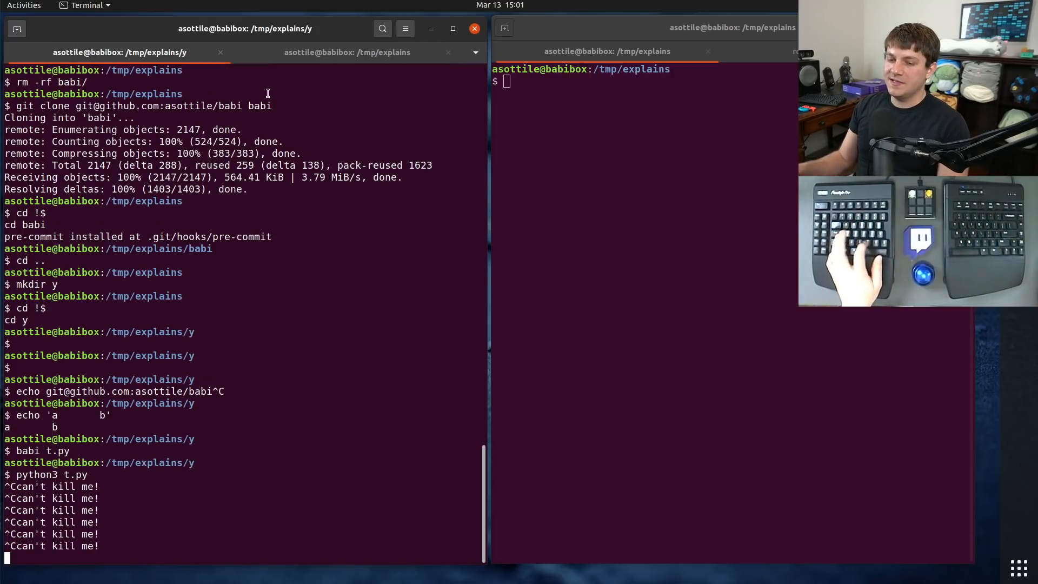
key("ctrl+c")
key("ctrl+c")
key("ctrl+c")
key("ctrl+c")
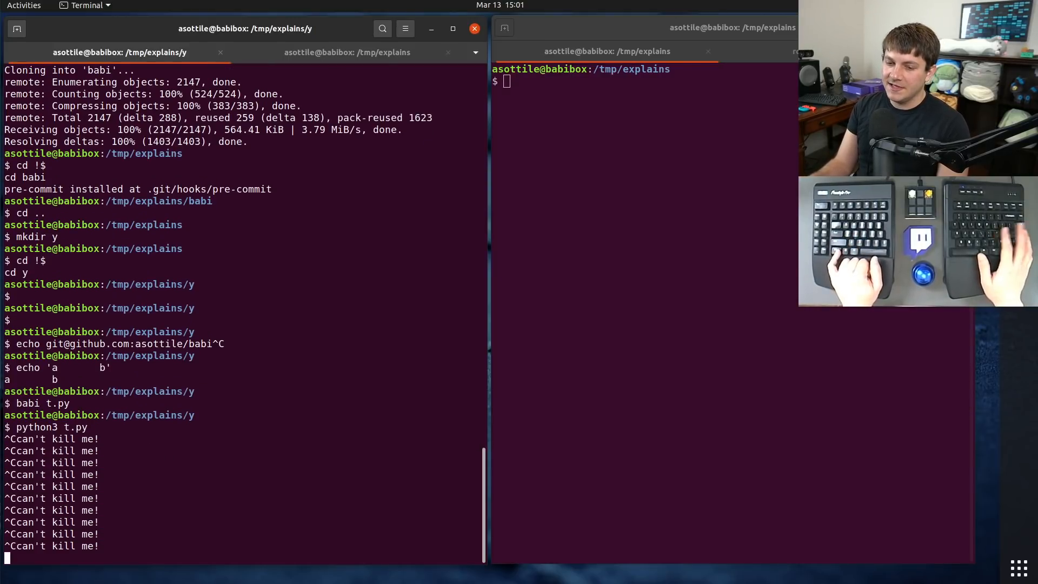
key("ctrl+backslash")
Point out the can't kill me! lines and the Quit (core dumped) line in the output.
left_click_drag(124, 538, 102, 414)
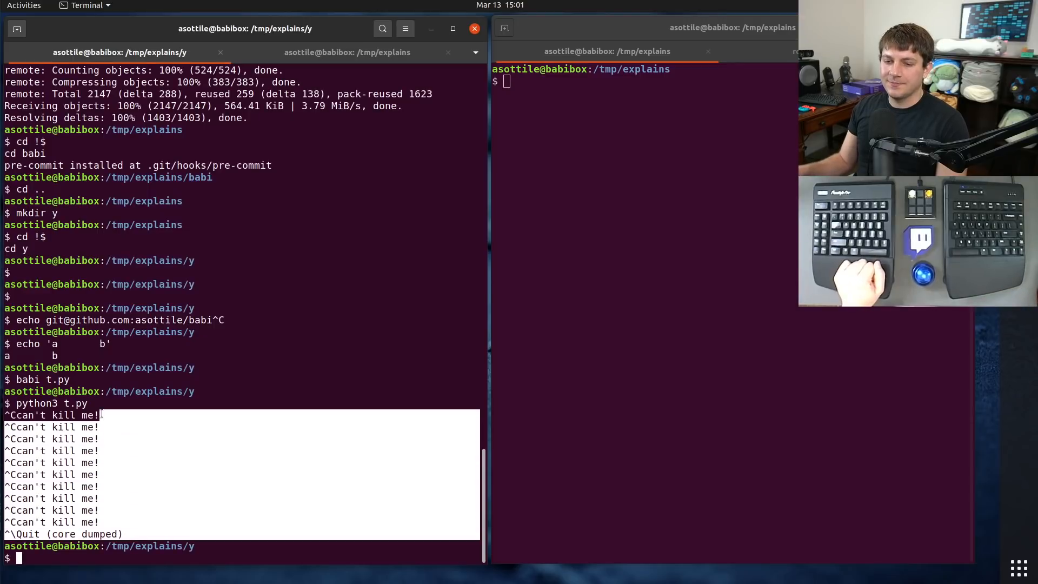
left_click(102, 414)
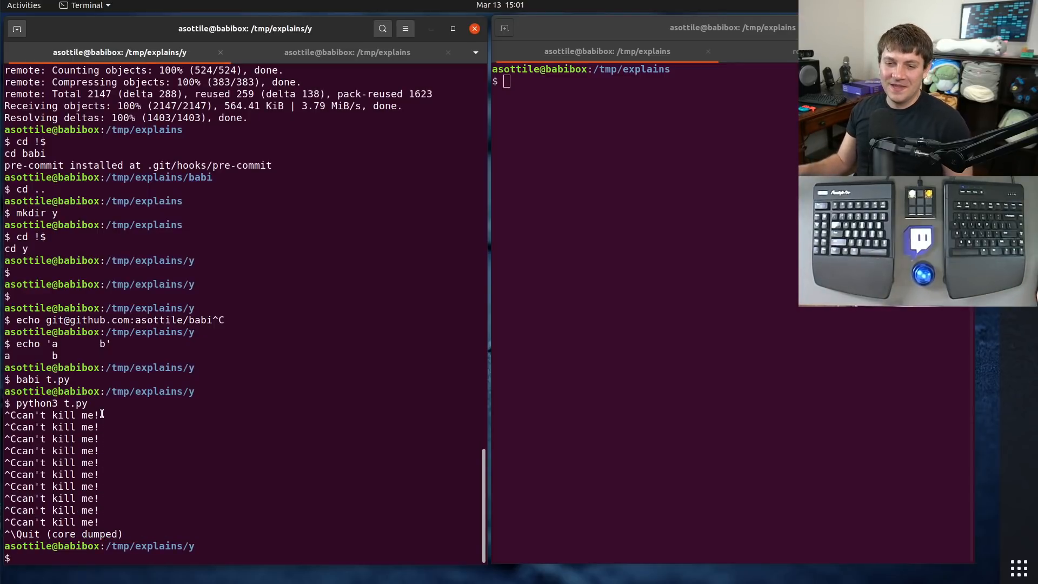
mouse_move(143, 531)
left_mouse_down()
mouse_move(116, 513)
mouse_move(2, 534)
left_mouse_up()
left_click(137, 498)
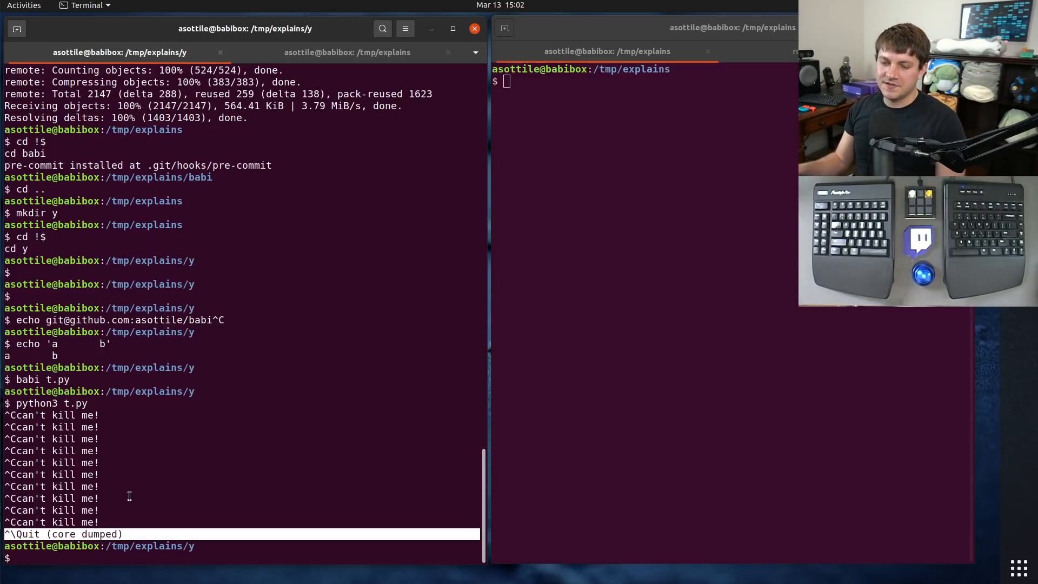
left_click(130, 534)
triple_click(140, 528)
left_click(148, 529)
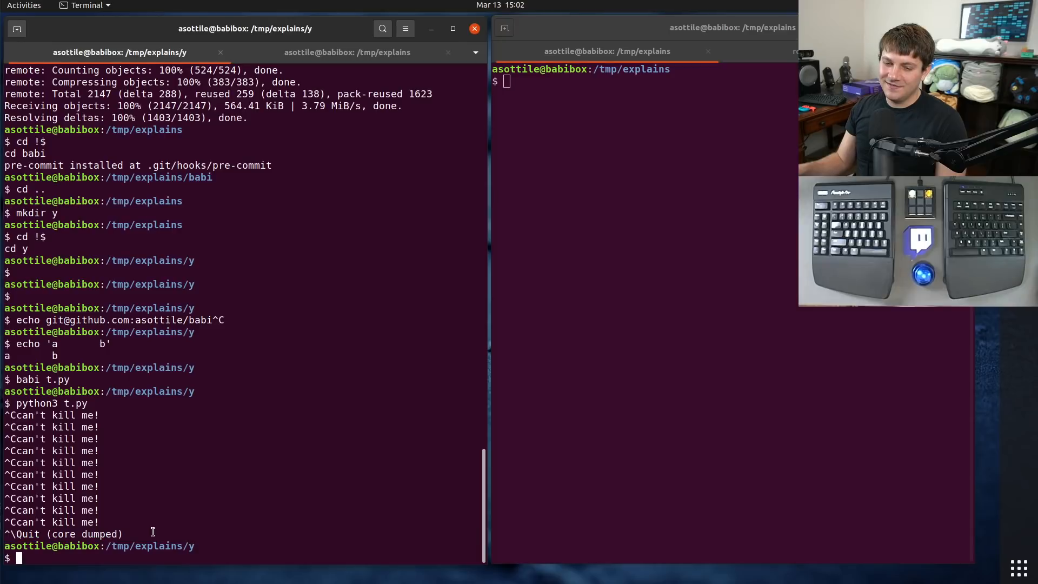
triple_click(154, 529)
left_click(156, 524)
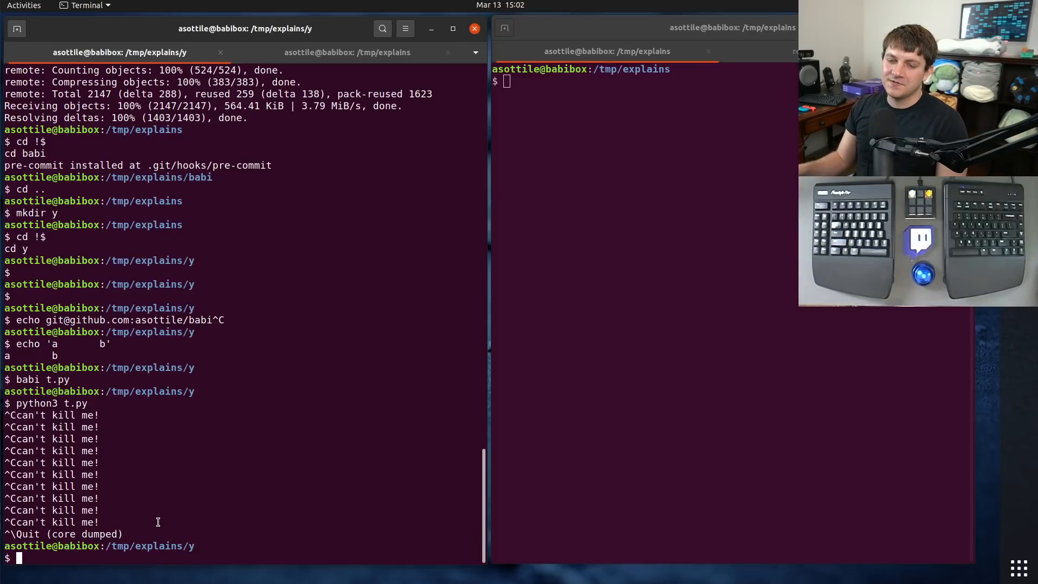
left_click_drag(158, 523, 141, 461)
left_click(151, 465)
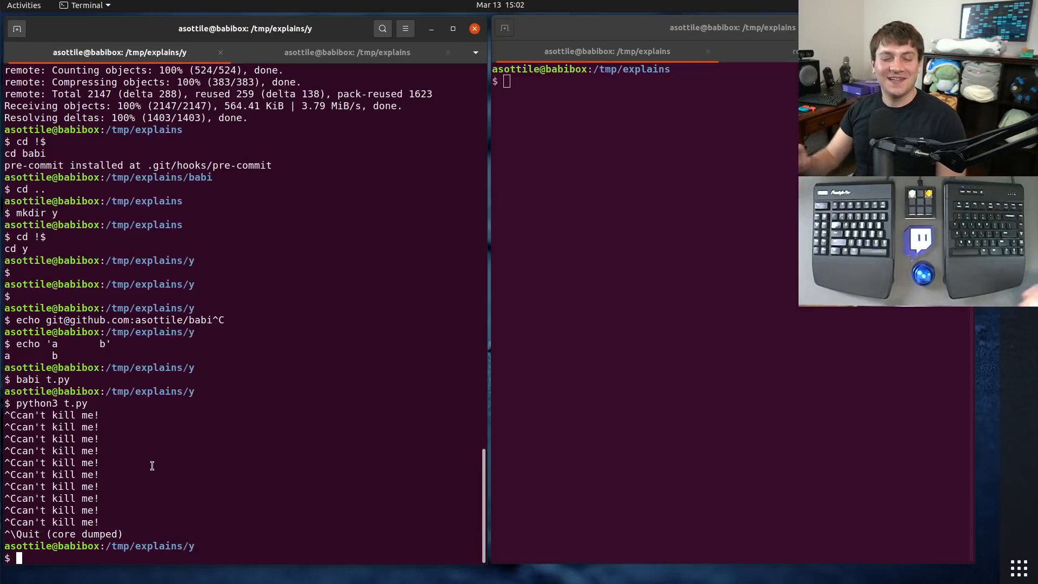
Back on the protips wiki, point out the SIGQUIT tip and the github [y] permalink tip.
key("alt+Tab")
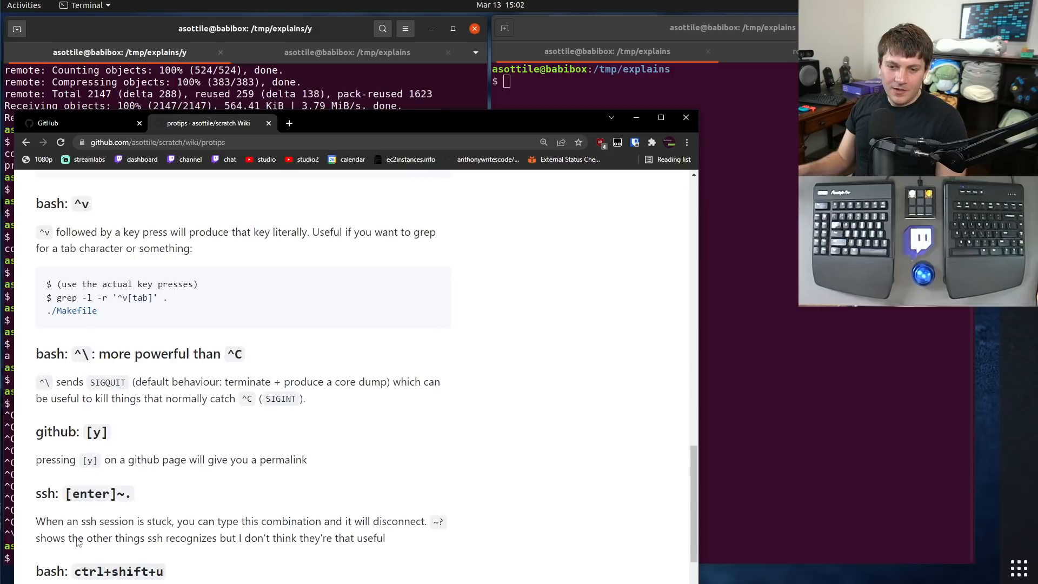
left_click_drag(303, 393, 61, 354)
left_click(301, 436)
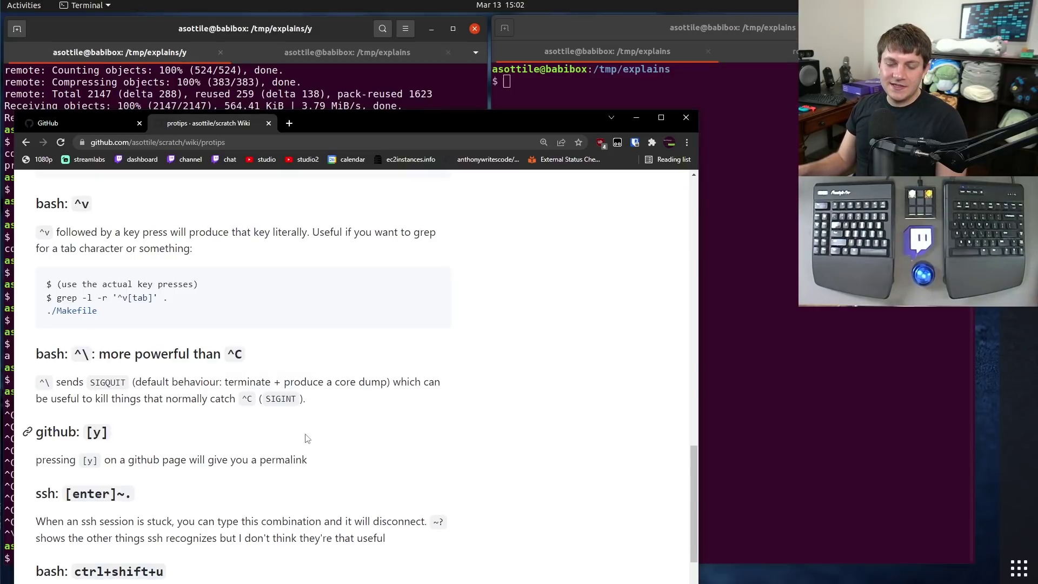
left_click_drag(60, 432, 308, 439)
left_click(307, 439)
In a new tab open pre-commit's setup.cfg and link to line 28, showing the L28 anchor in the address.
key("ctrl+t")
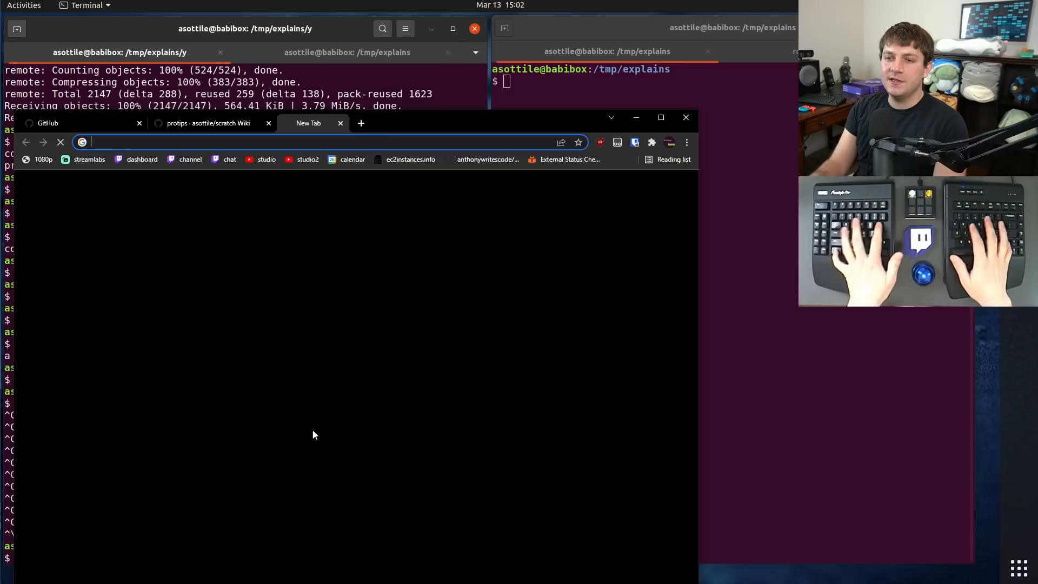
type("github.com/pre-commit/")
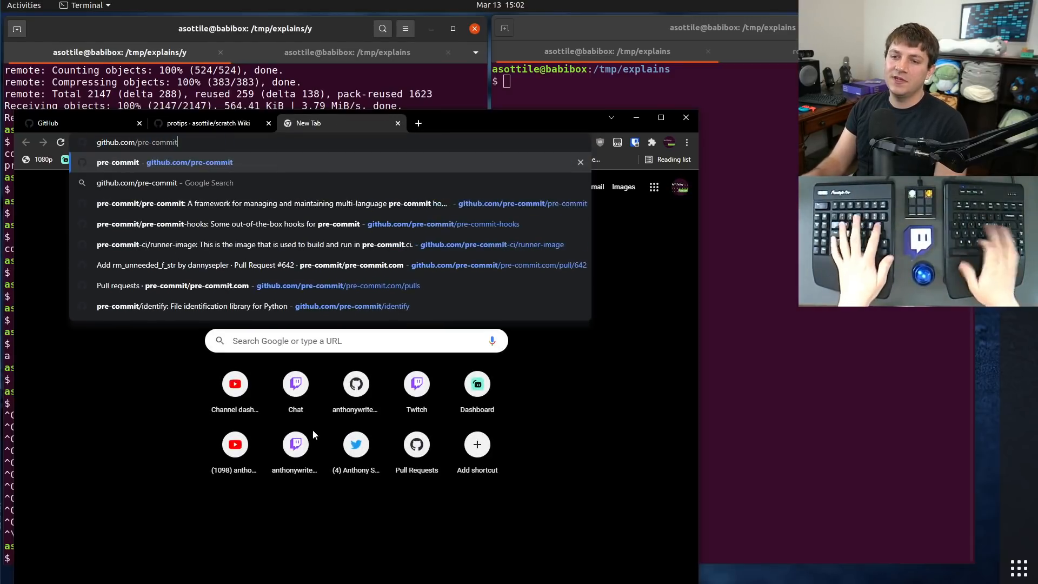
type("pre-")
key("Return")
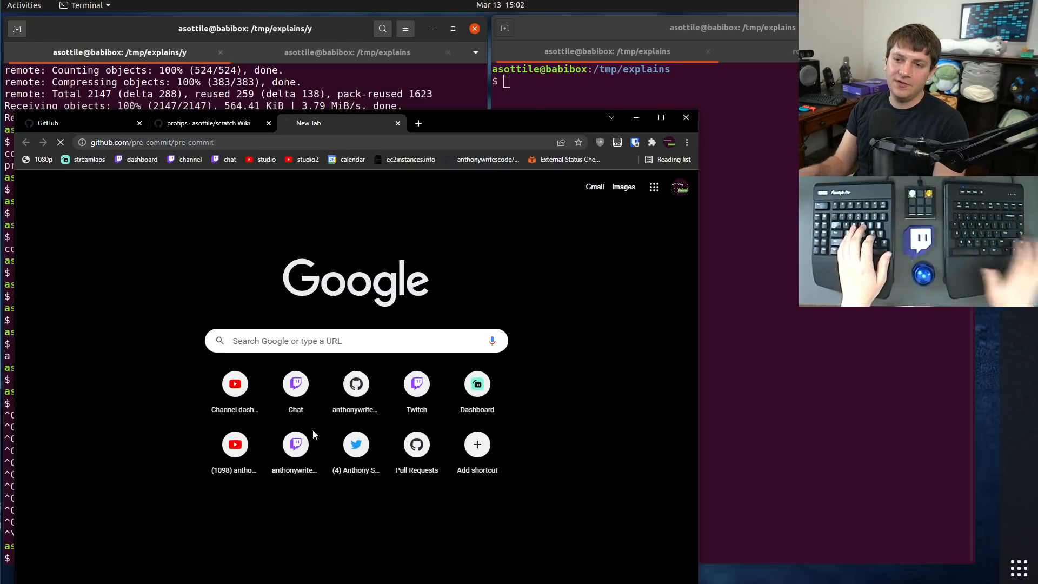
scroll(251, 364, "down", 5)
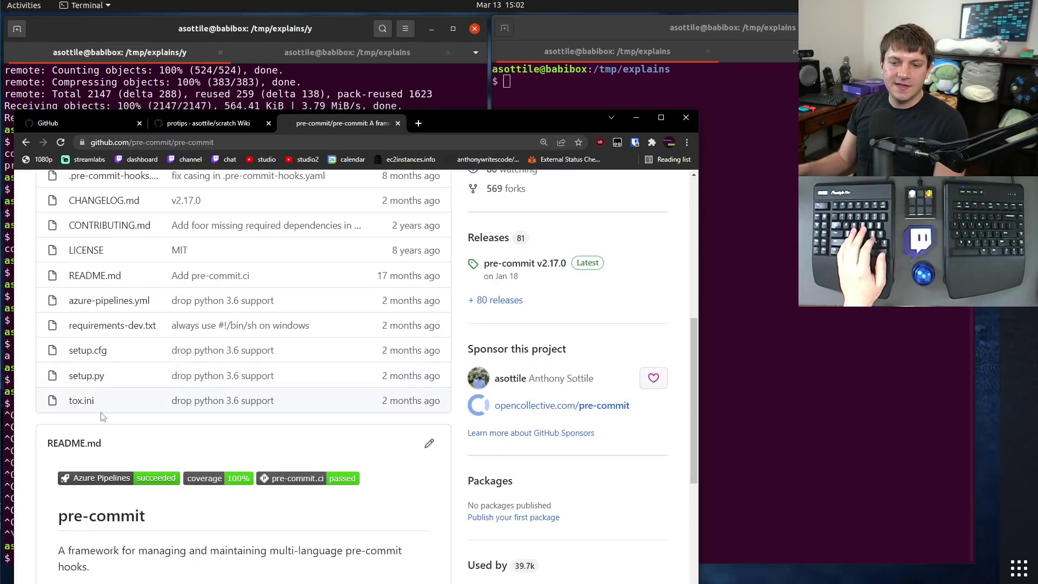
left_click(90, 351)
scroll(116, 434, "down", 3)
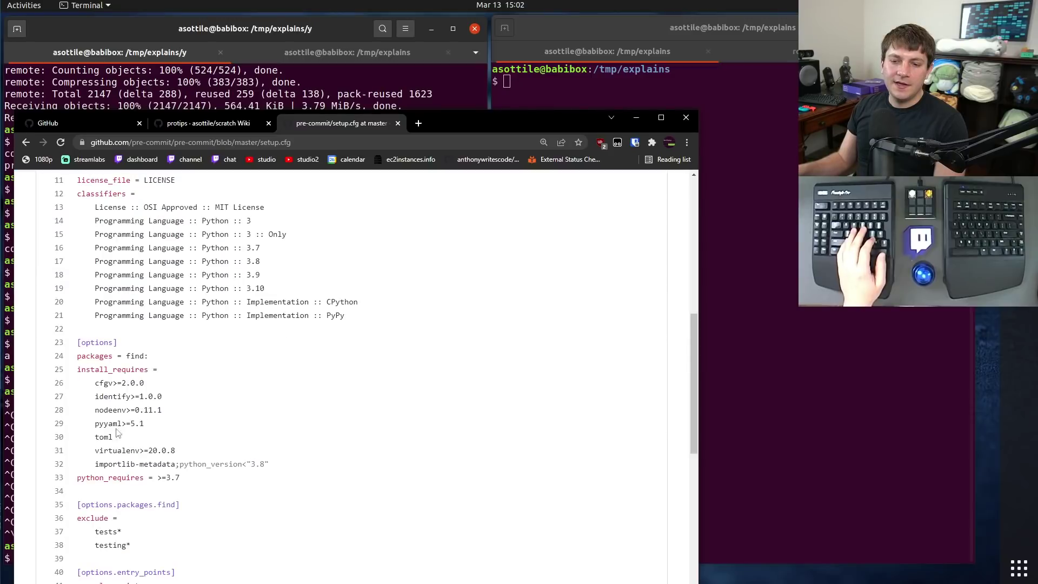
left_click(59, 410)
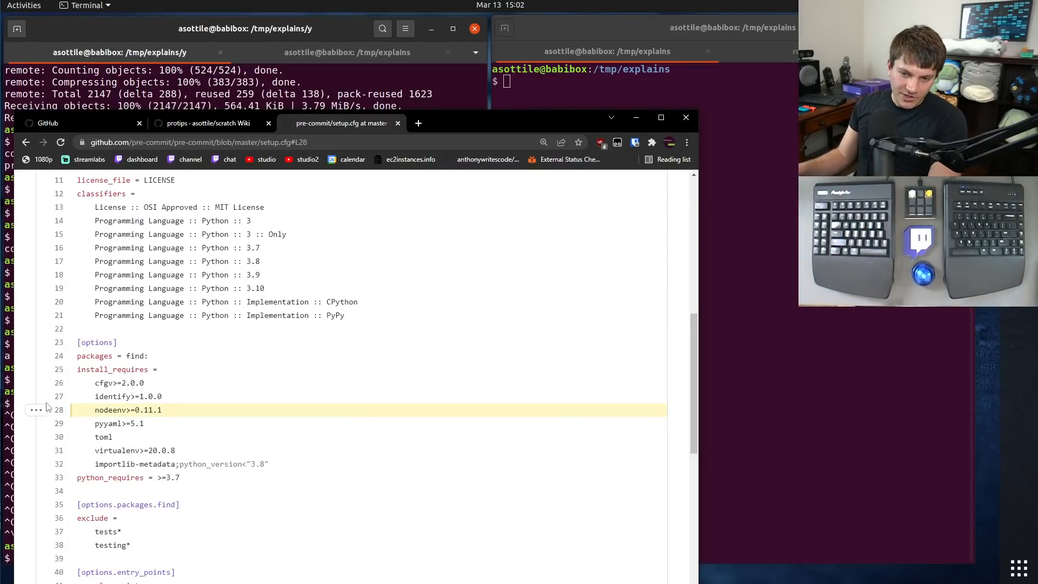
left_click(299, 139)
double_click(324, 142)
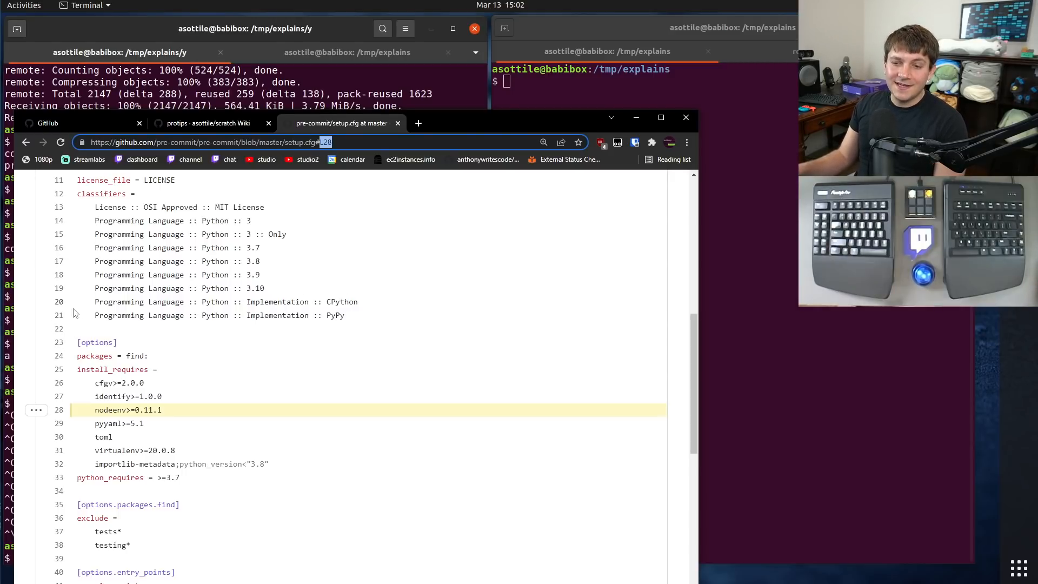
Point out the nodeenv>=0.11.1 requirement on line 28.
triple_click(130, 411)
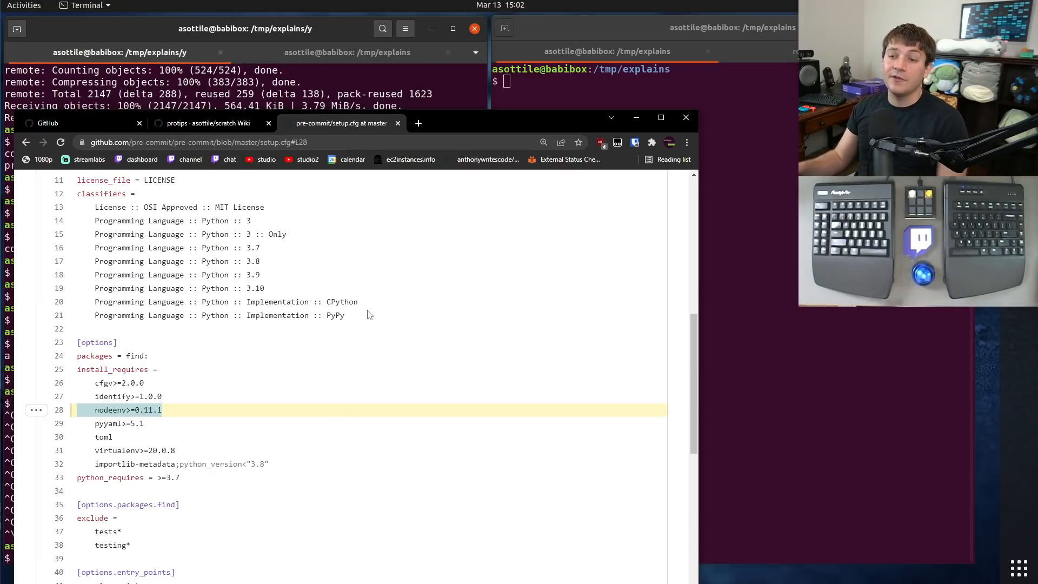
double_click(109, 410)
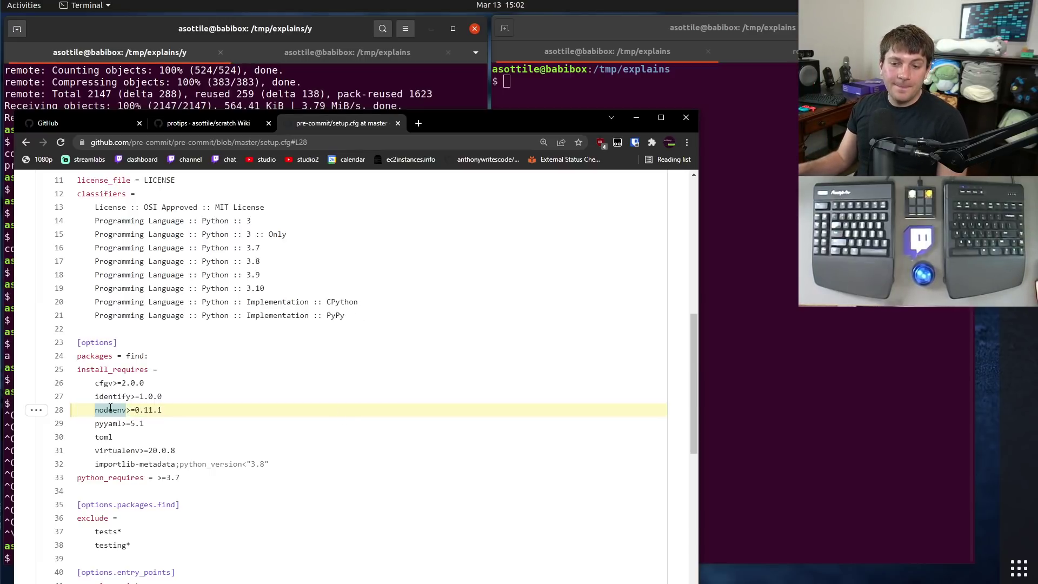
triple_click(183, 413)
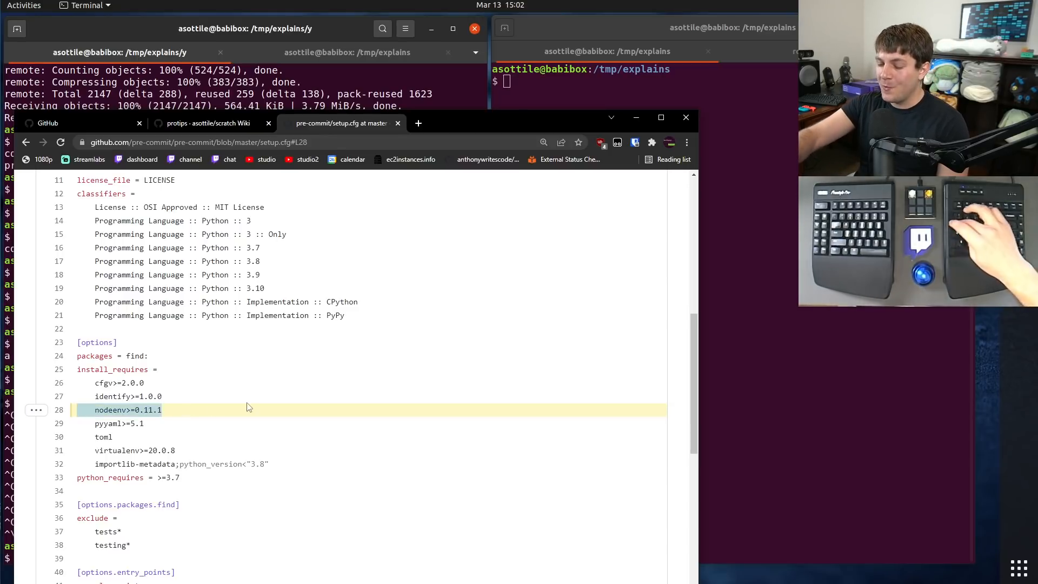
Press y for a commit-hash permalink and load that permalink in a new tab.
key("y")
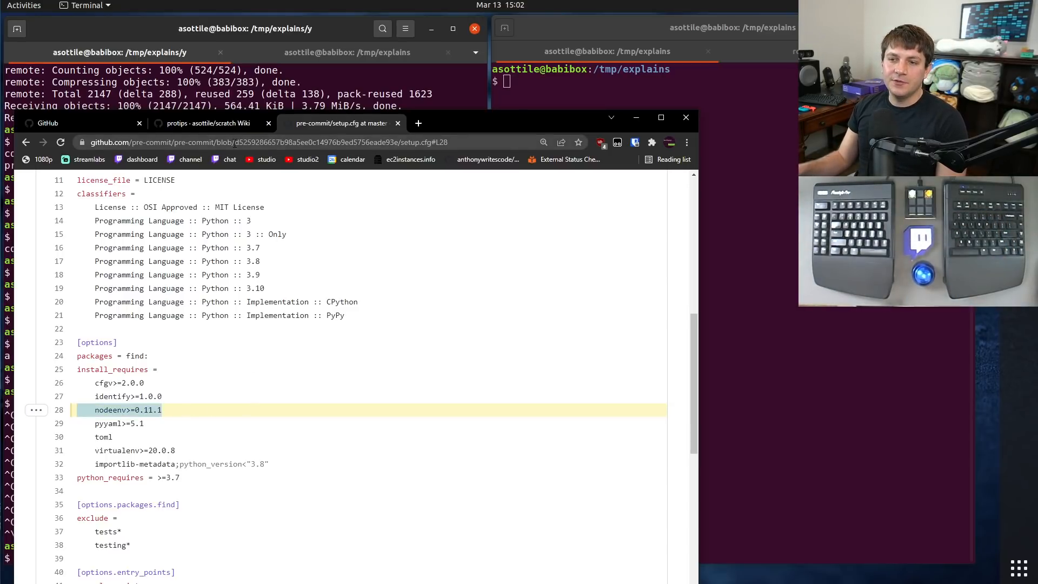
left_click_drag(234, 143, 382, 144)
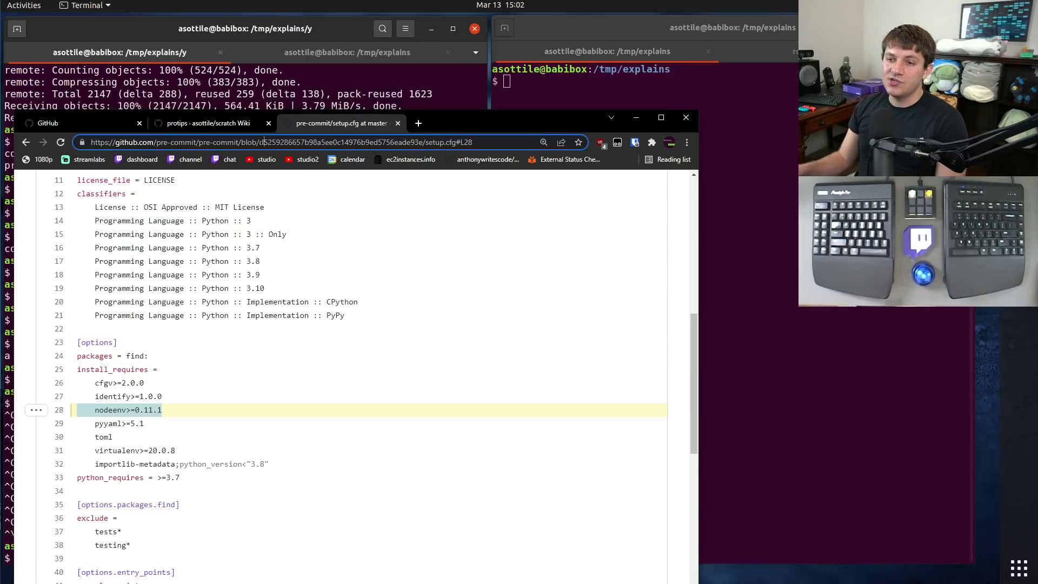
key("ctrl+a")
key("ctrl+c")
key("ctrl+t")
key("ctrl+v")
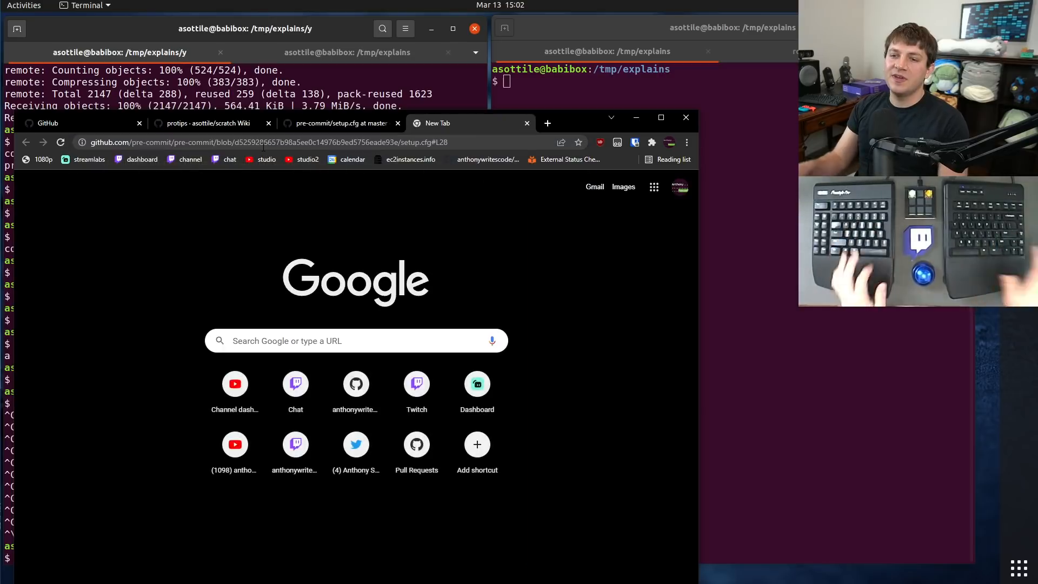
key("Return")
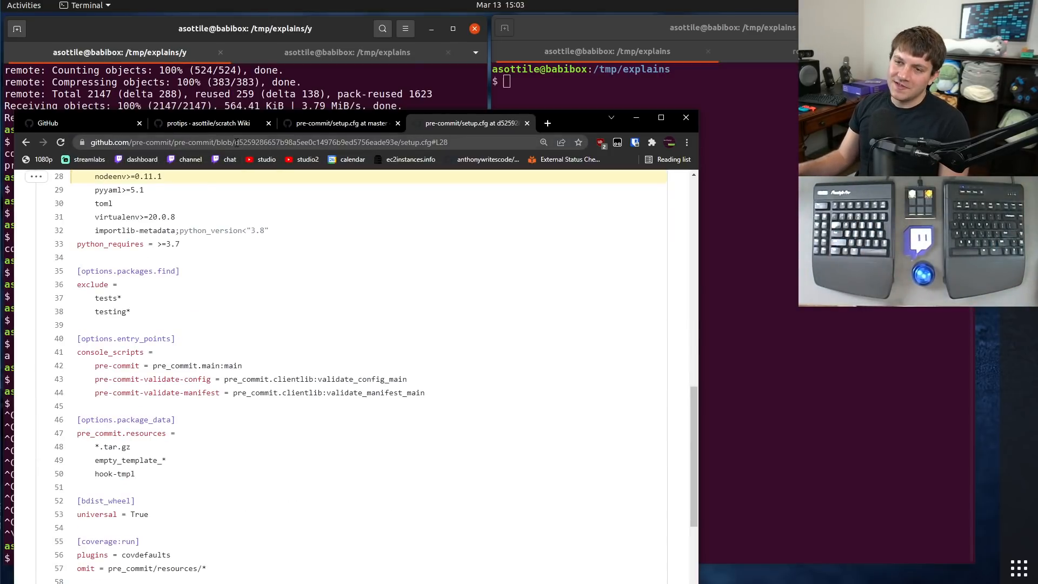
Point out the commit hash in the address, then close both setup.cfg tabs back to the wiki.
left_click_drag(265, 144, 370, 142)
left_click_drag(260, 145, 425, 145)
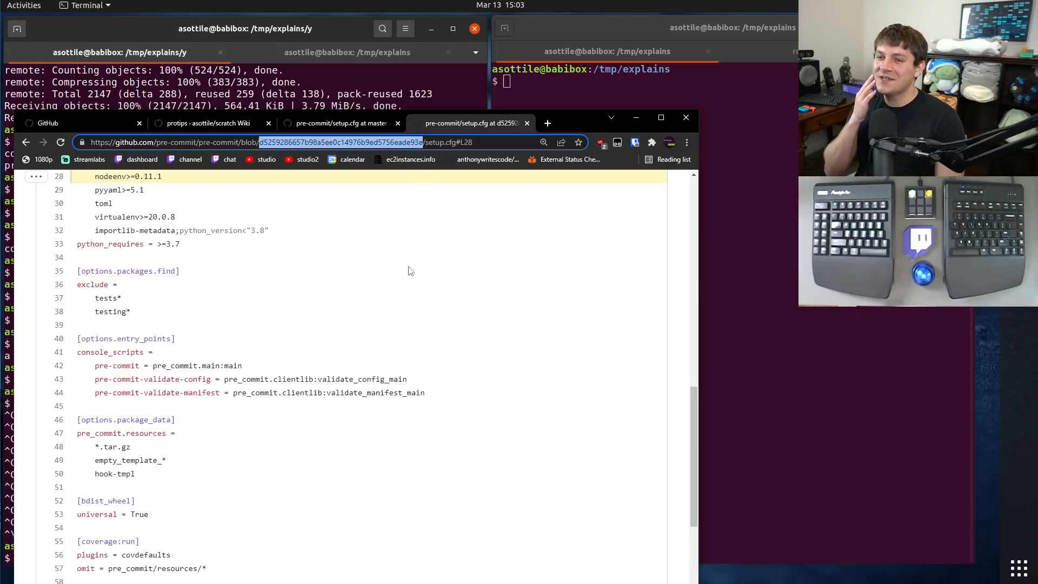
scroll(284, 325, "up", 3)
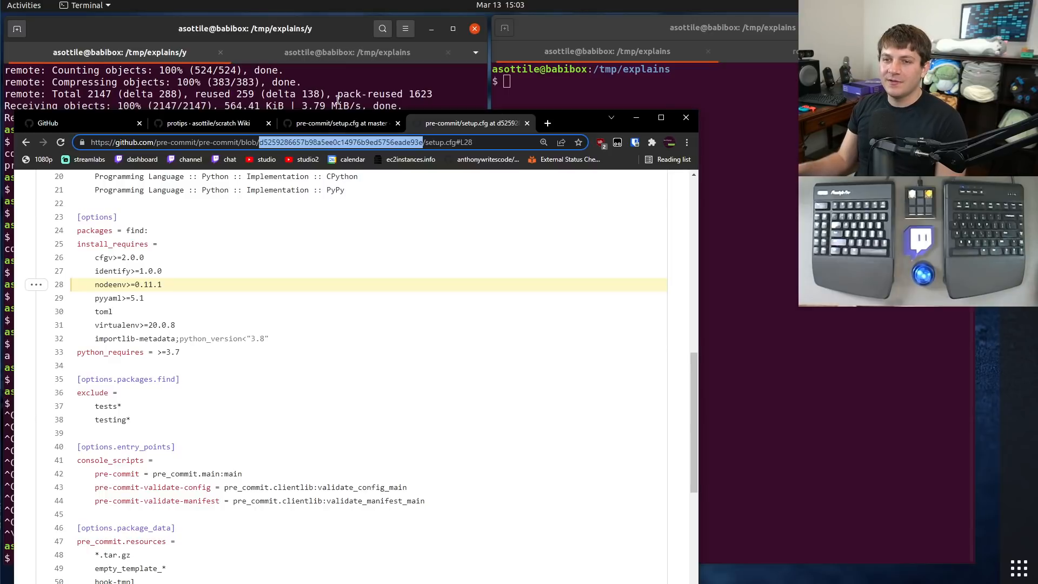
middle_click(380, 121)
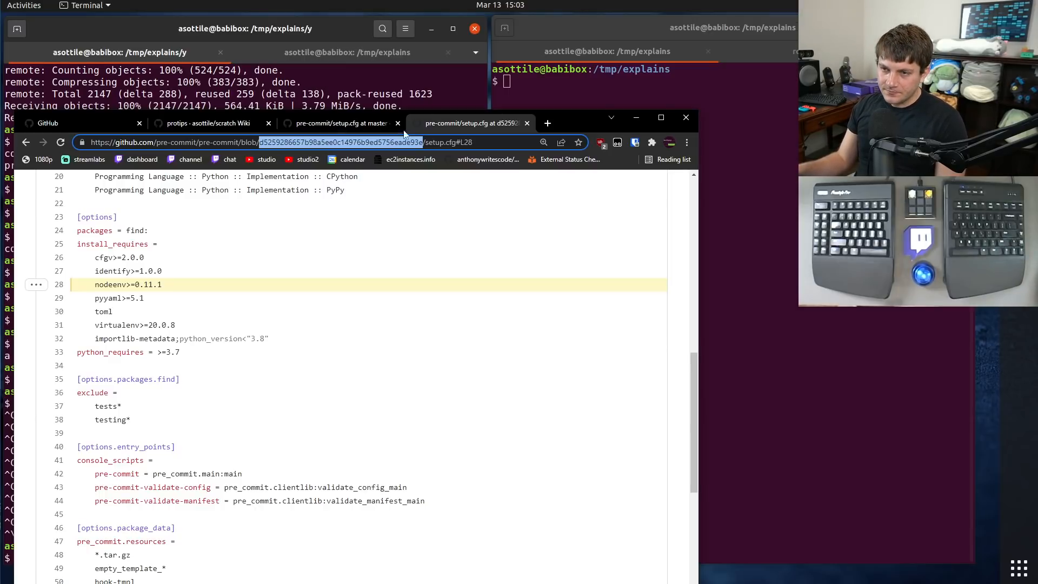
middle_click(380, 121)
scroll(343, 337, "down", 5)
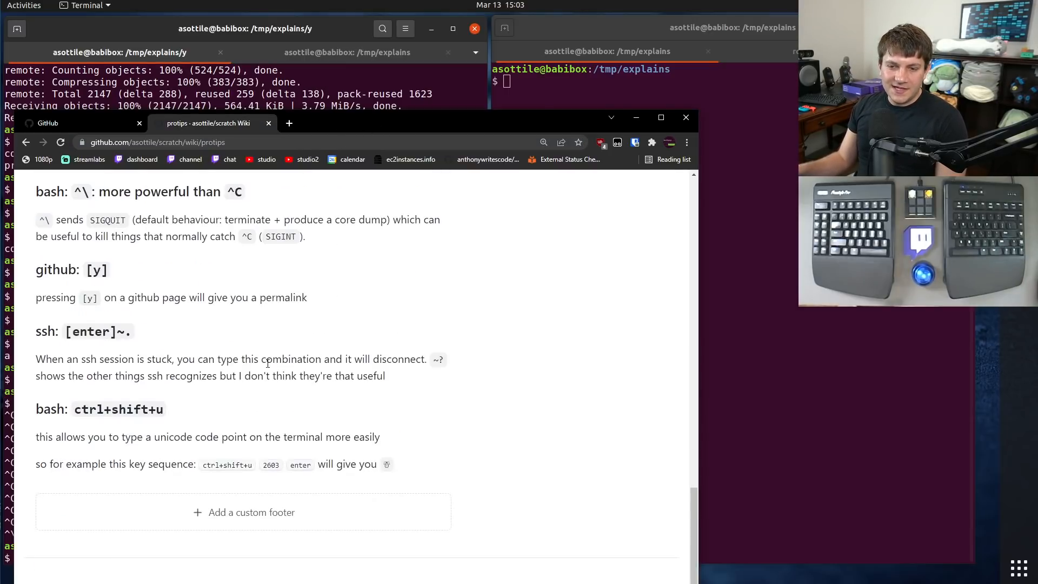
Note the ssh disconnect tip, switch to the terminals and show the container's sshd -p 9001 session.
left_click_drag(396, 381, 71, 329)
left_click(347, 313)
key("alt+Tab")
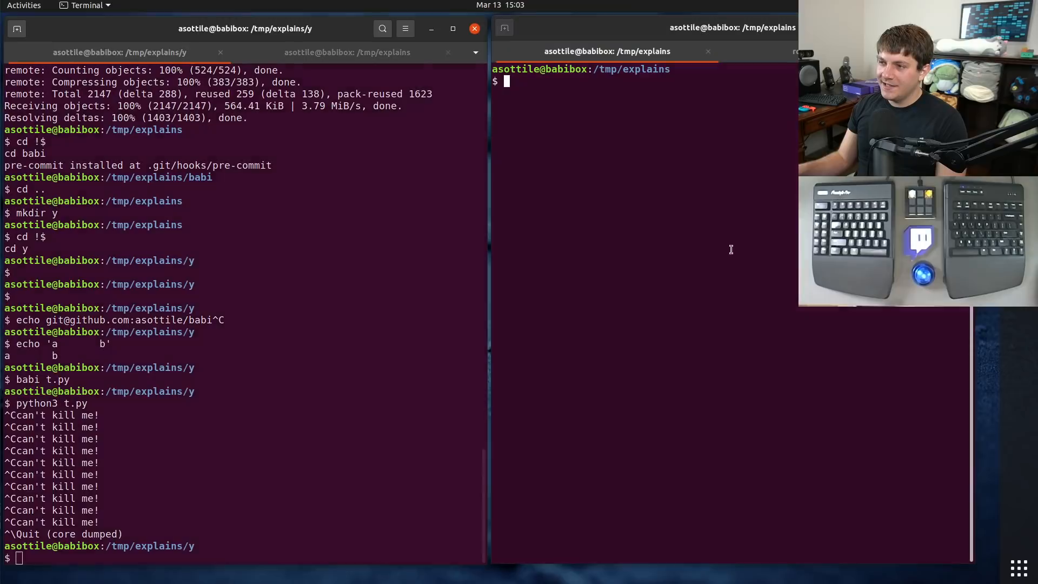
key("ctrl+Page_Down")
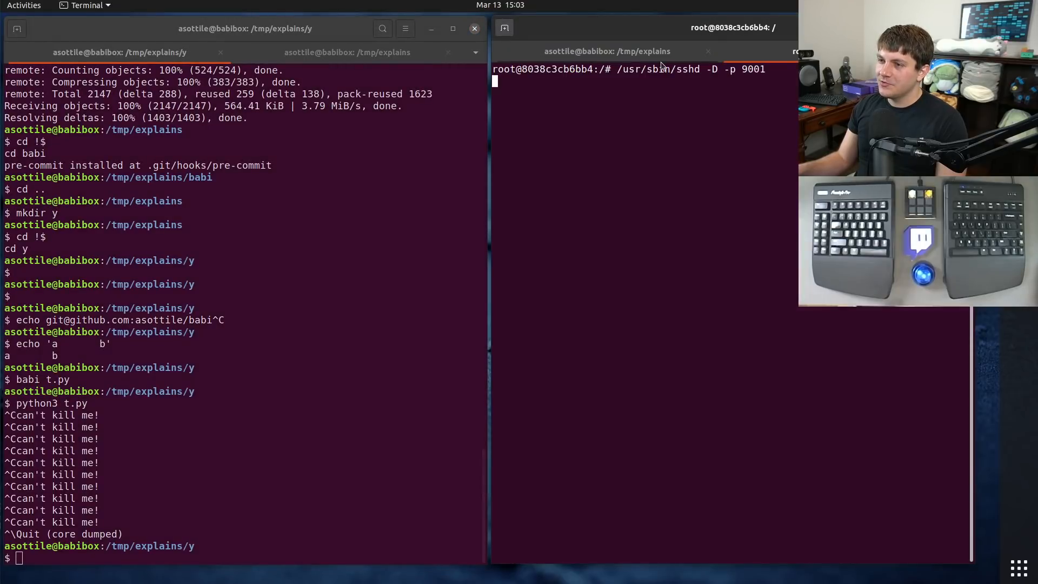
key("ctrl+Page_Up")
left_click(773, 53)
triple_click(708, 69)
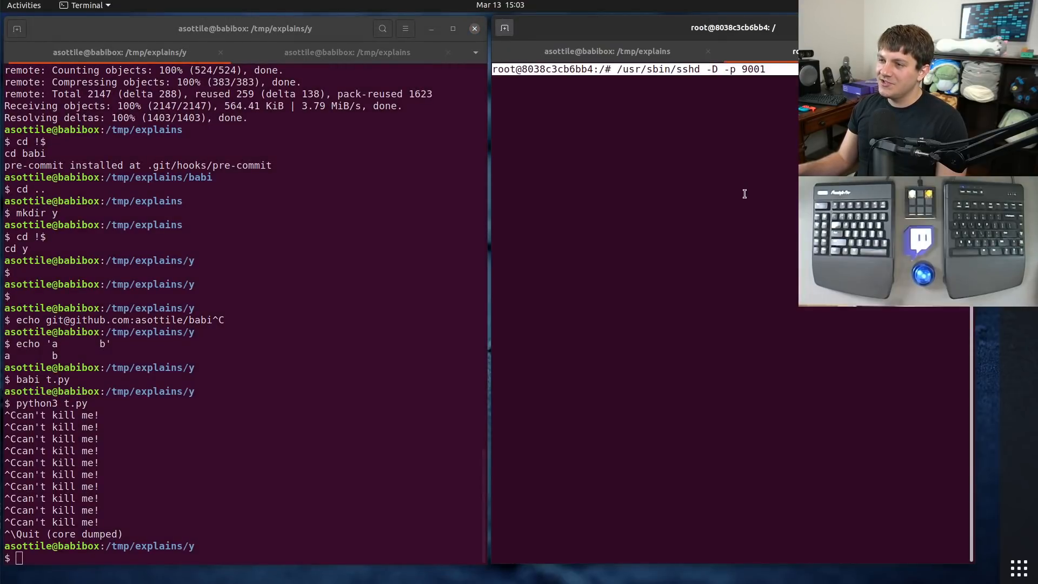
left_click(683, 117)
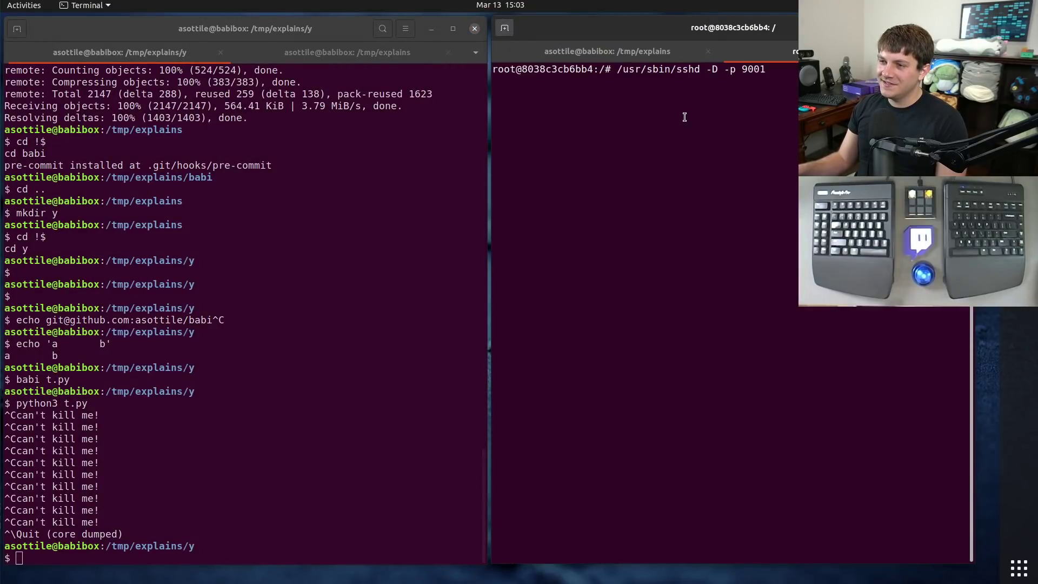
double_click(538, 74)
left_click_drag(681, 68, 777, 69)
Run podman ps, pointing out host port 41807 and grabbing container ID 8038c3cb6bb4.
left_click(333, 241)
type("podm")
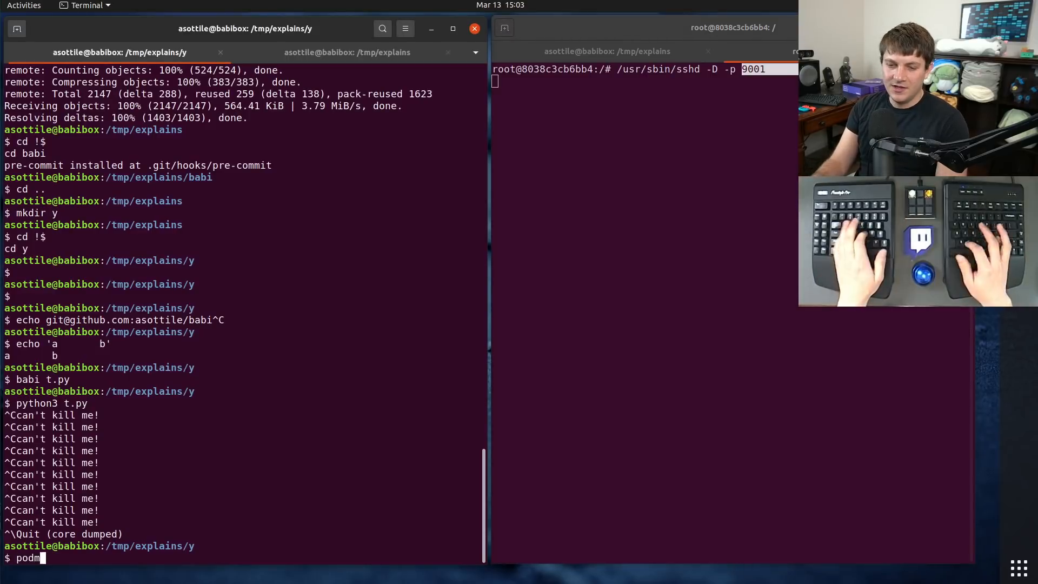
type("an ps")
key("Return")
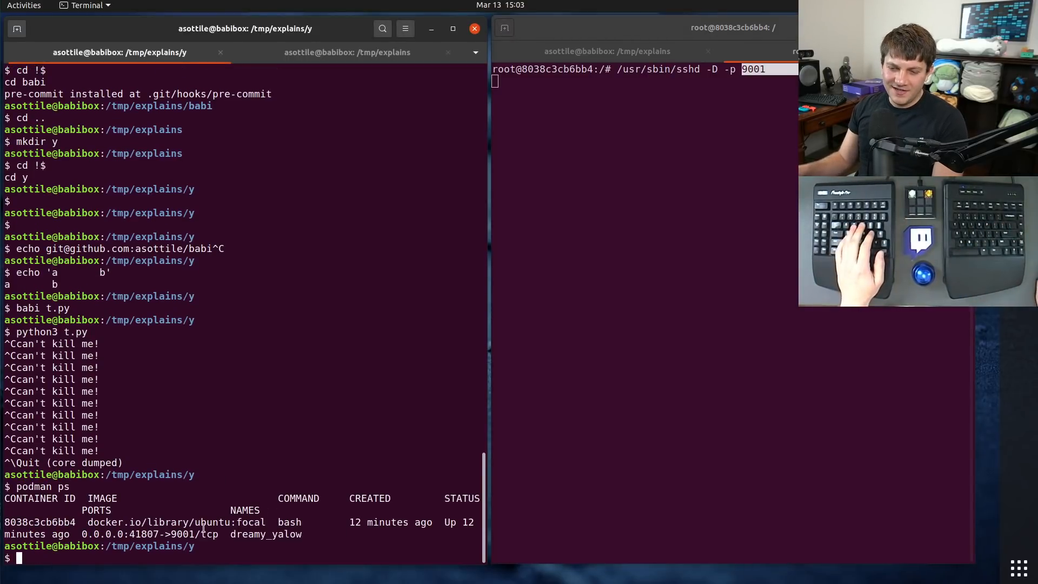
left_click_drag(128, 534, 159, 534)
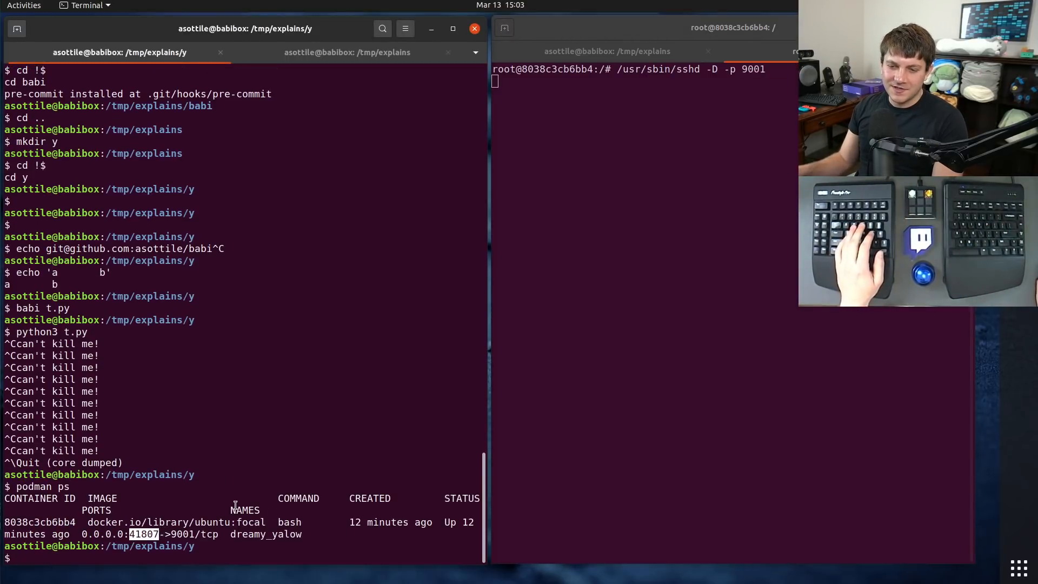
left_click(143, 481)
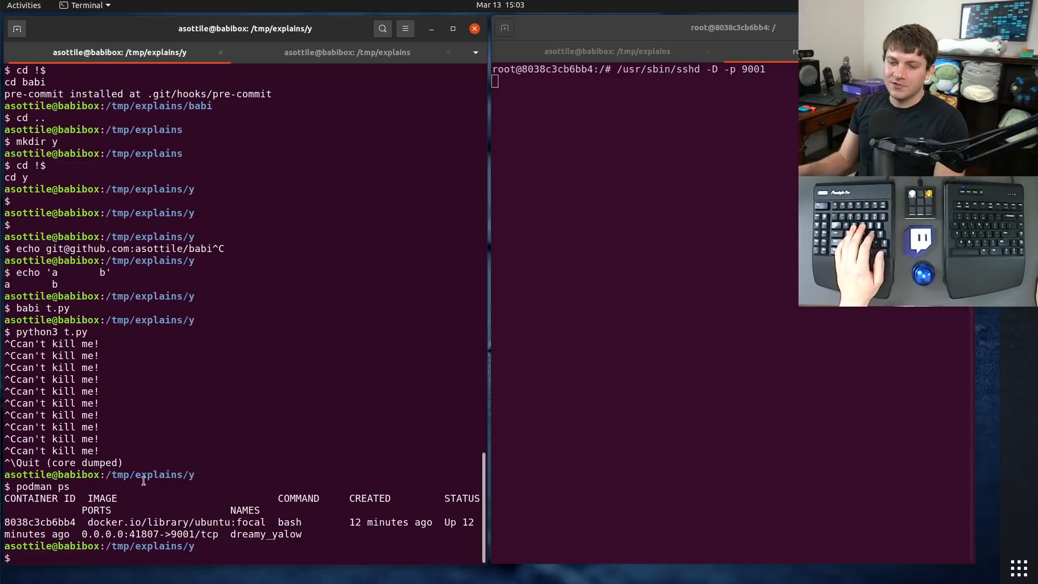
double_click(59, 521)
type("ssh")
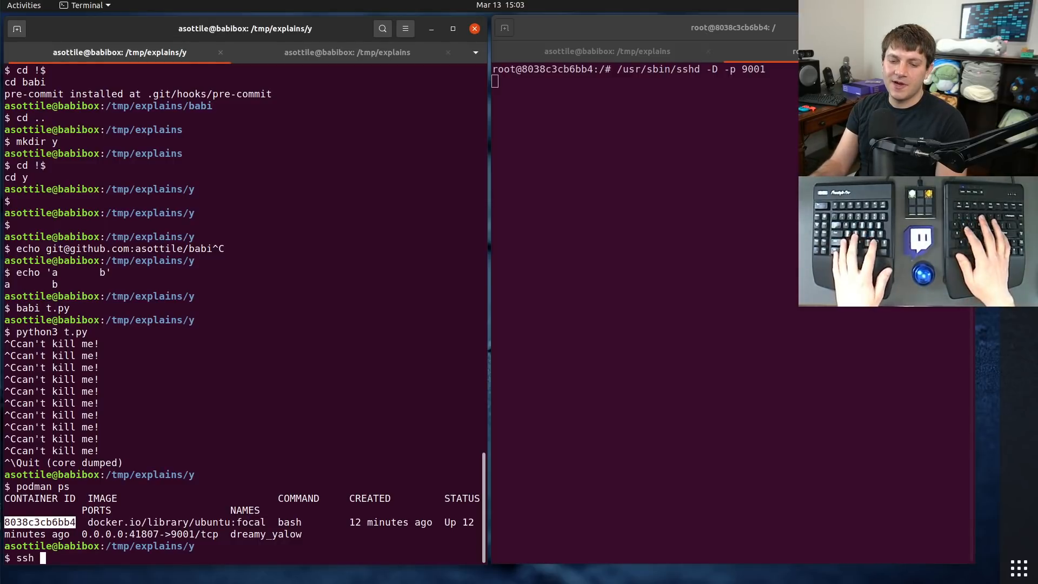
Try ssh to the container ID (fails to resolve), then enter it with podman exec ... bash.
key("shift+Insert")
key("Return")
type("ls")
key("ctrl+c")
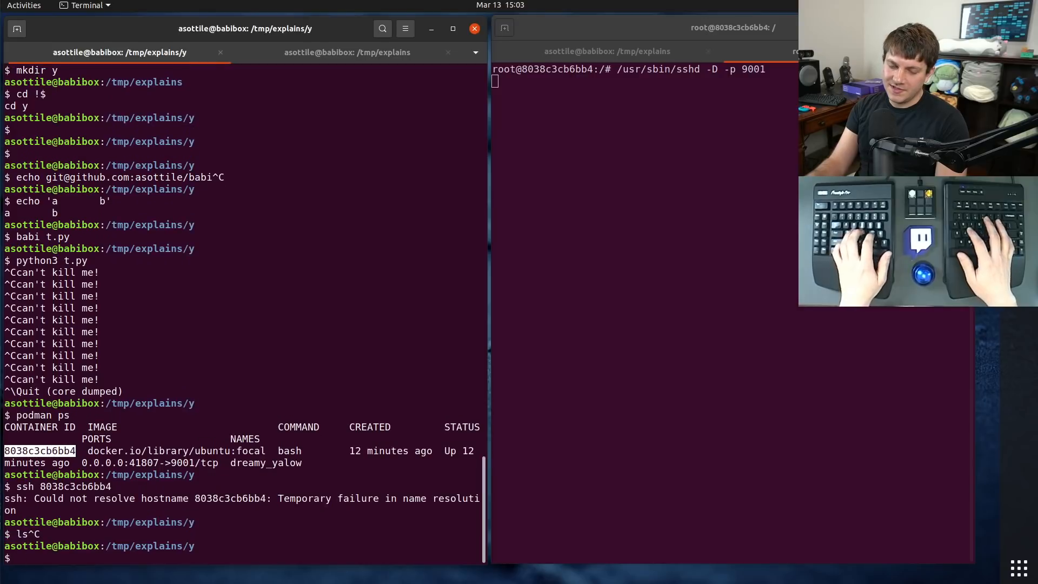
type("docker exec -ti")
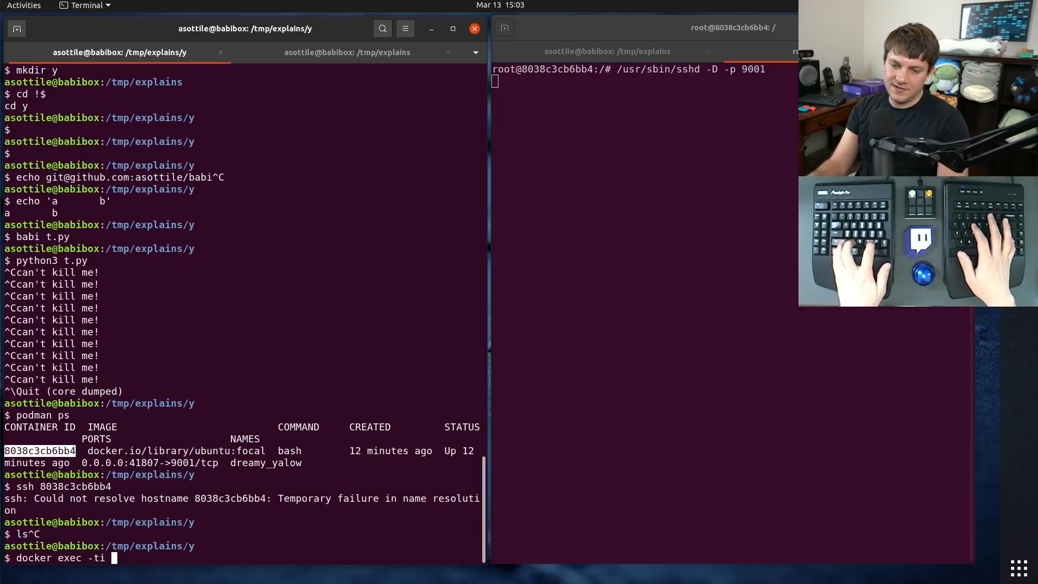
key("shift+Insert")
key("alt+b")
key("alt+b")
key("alt+b")
key("BackSpace")
key("BackSpace")
key("BackSpace")
key("BackSpace")
key("BackSpace")
type("podman")
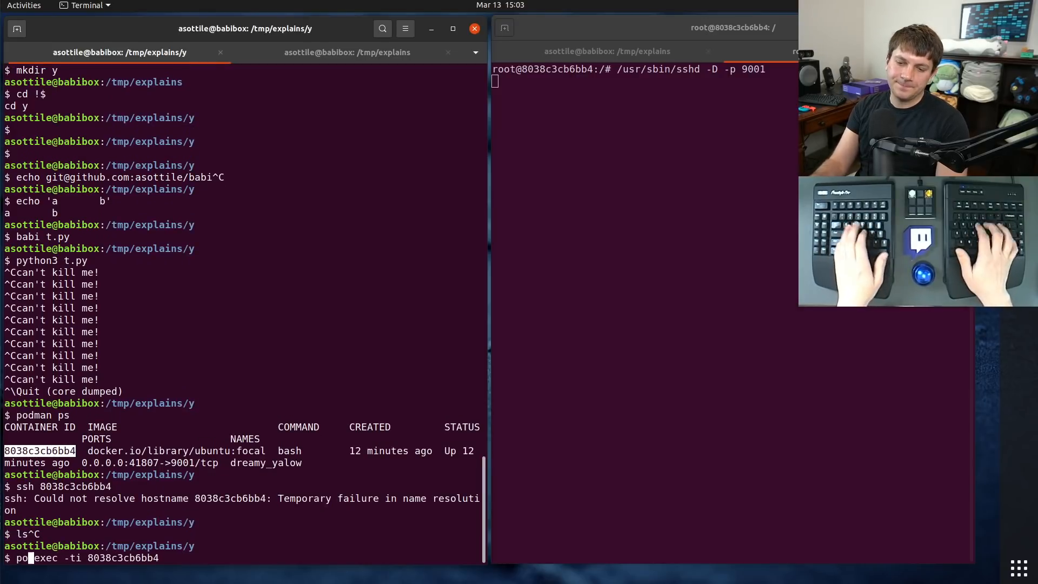
key("Return")
key("Up")
type("bash")
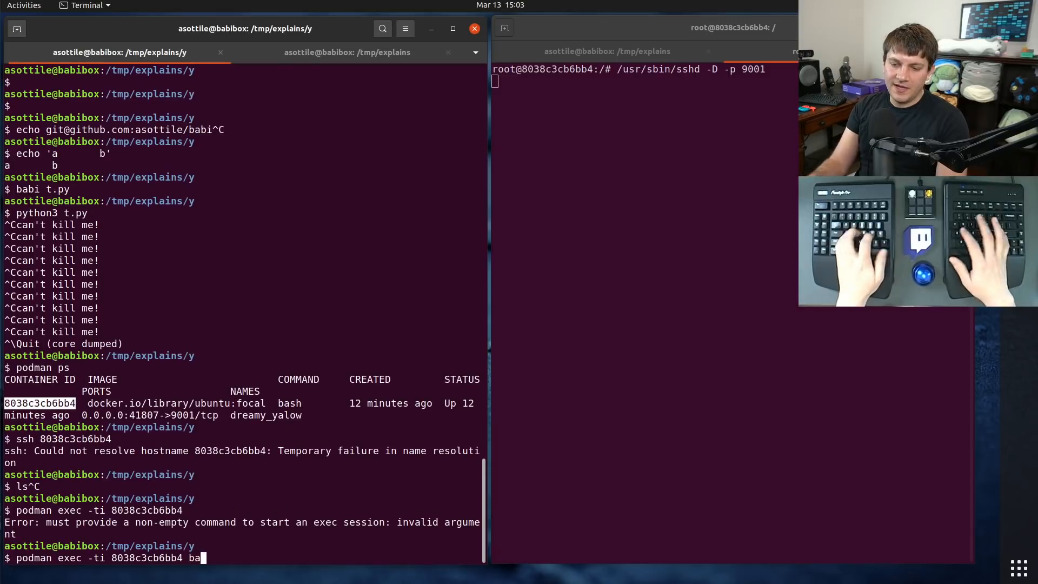
key("Return")
type("ls")
List the container's root, confirm /root/.ssh/authorized_keys exists, then exit to the host.
key("Return")
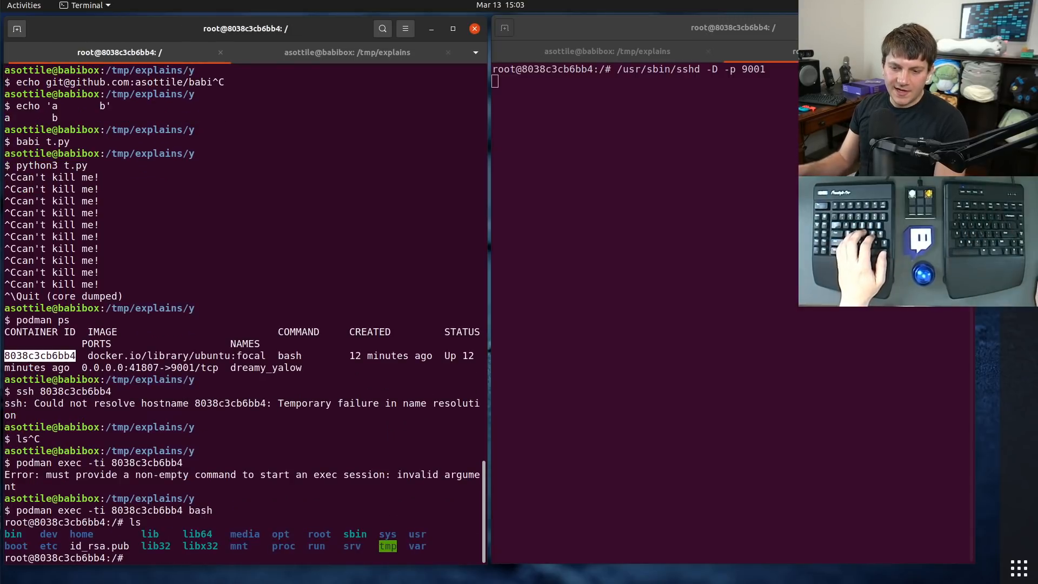
double_click(87, 549)
type("cat")
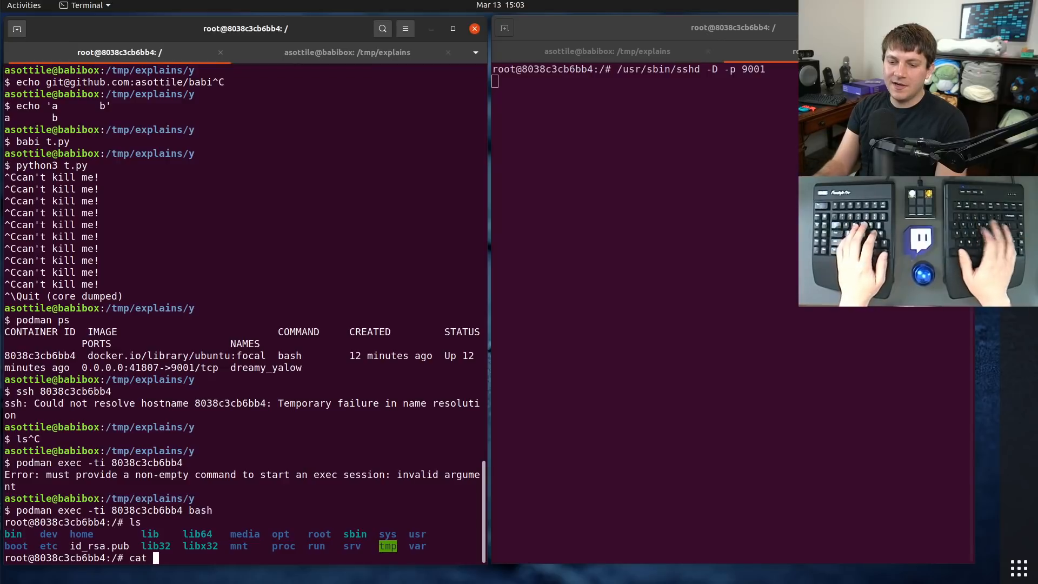
key("ctrl+c")
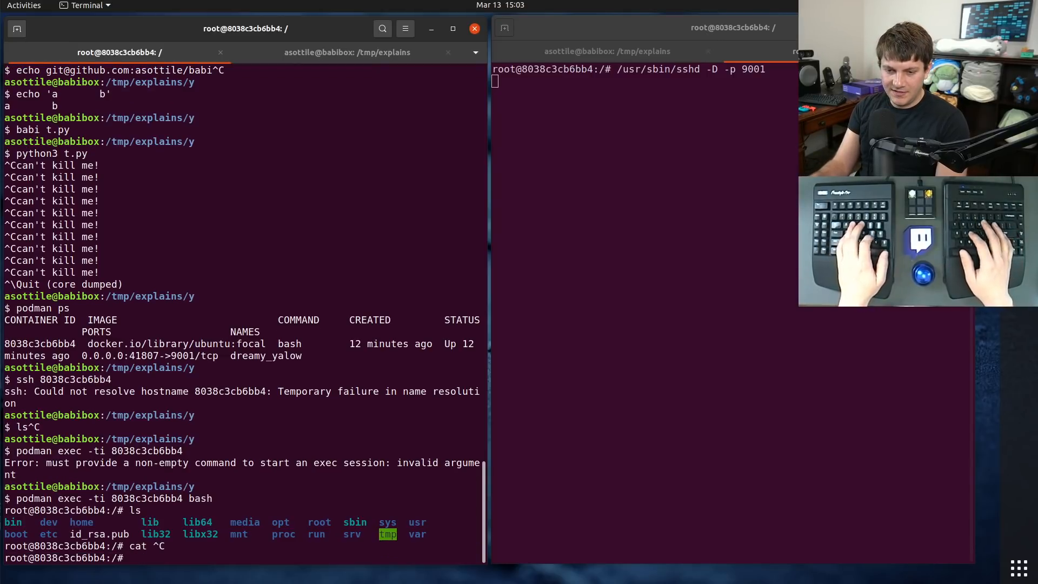
type("s /root/.")
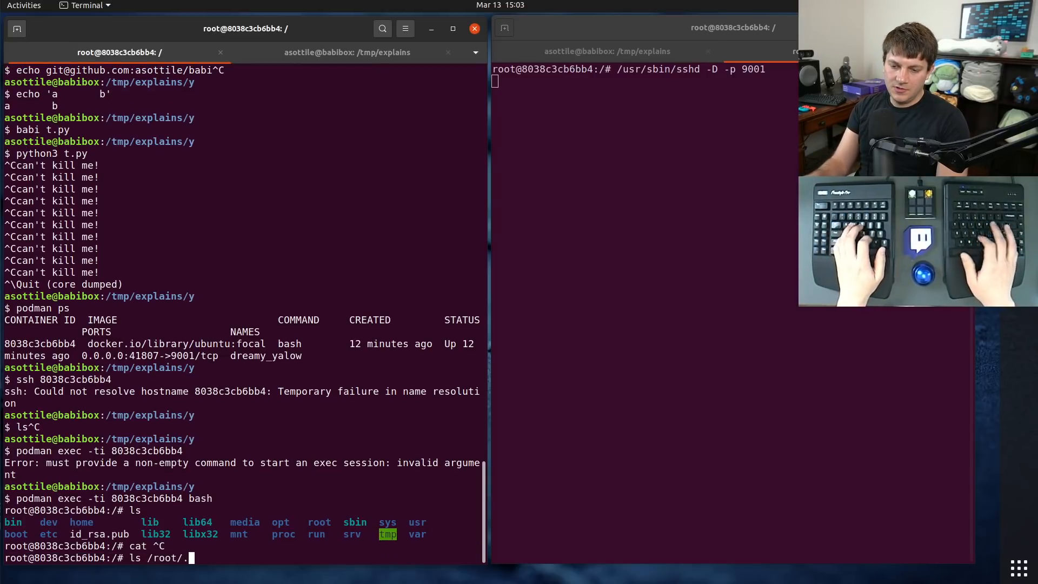
type("ssh/authorized_keys")
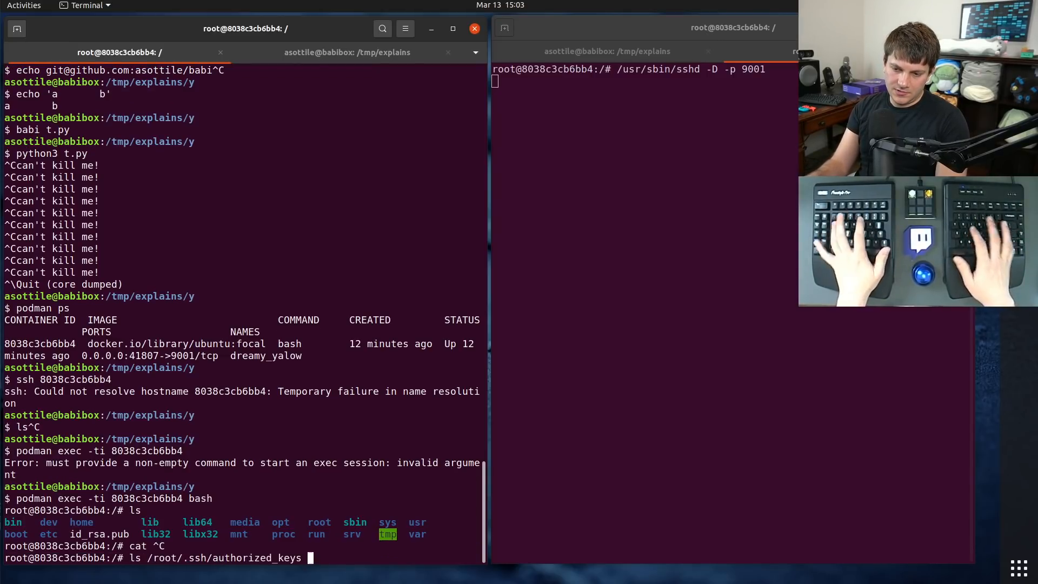
key("Return")
double_click(119, 545)
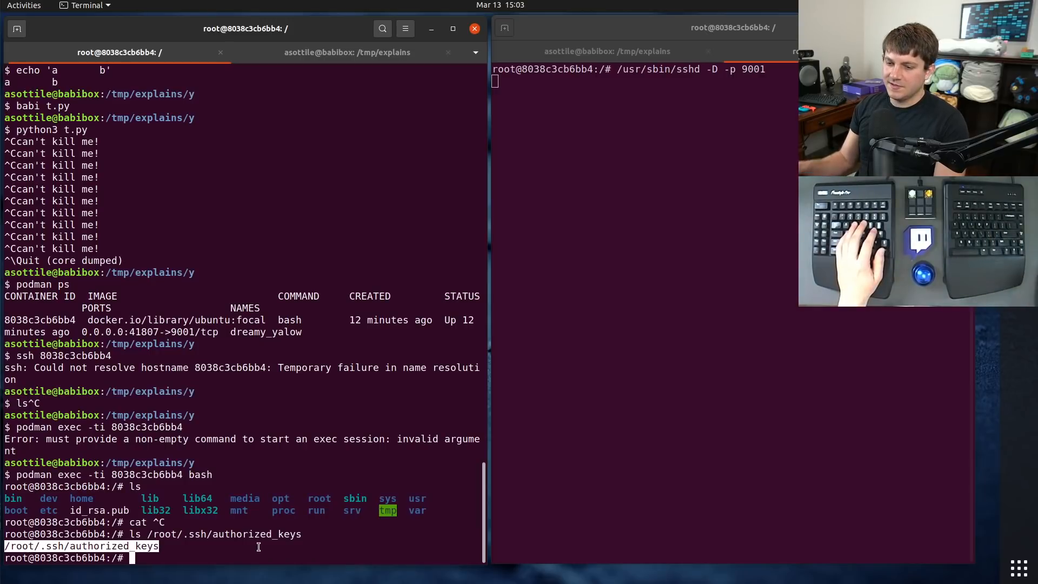
double_click(99, 510)
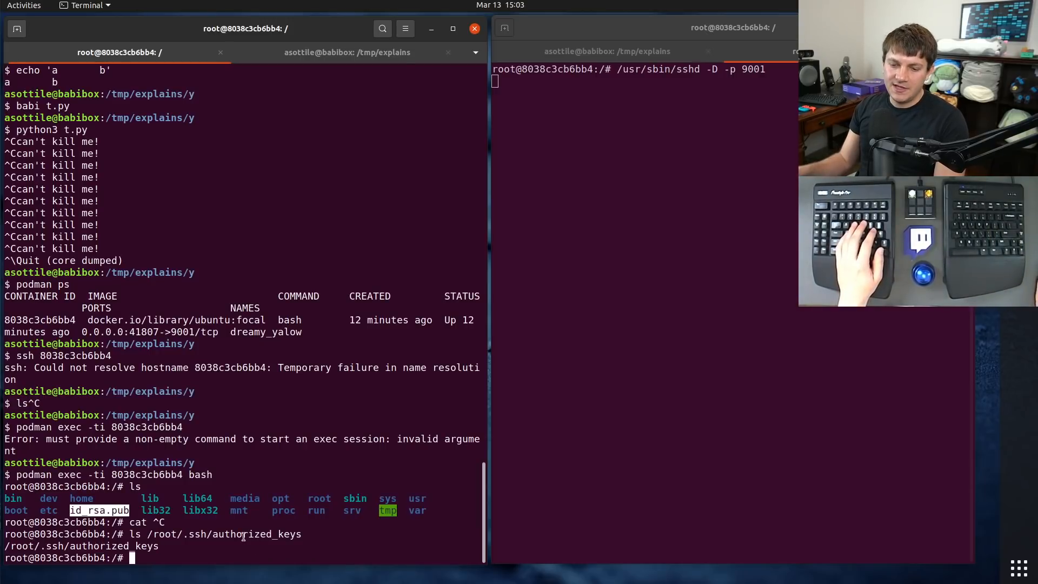
double_click(243, 534)
left_click(310, 461)
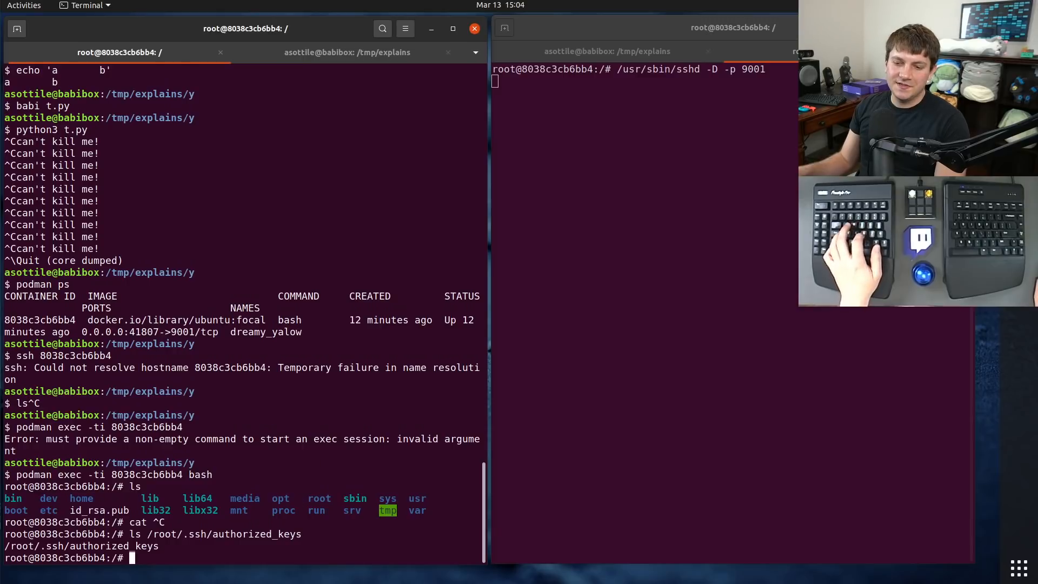
key("ctrl+d")
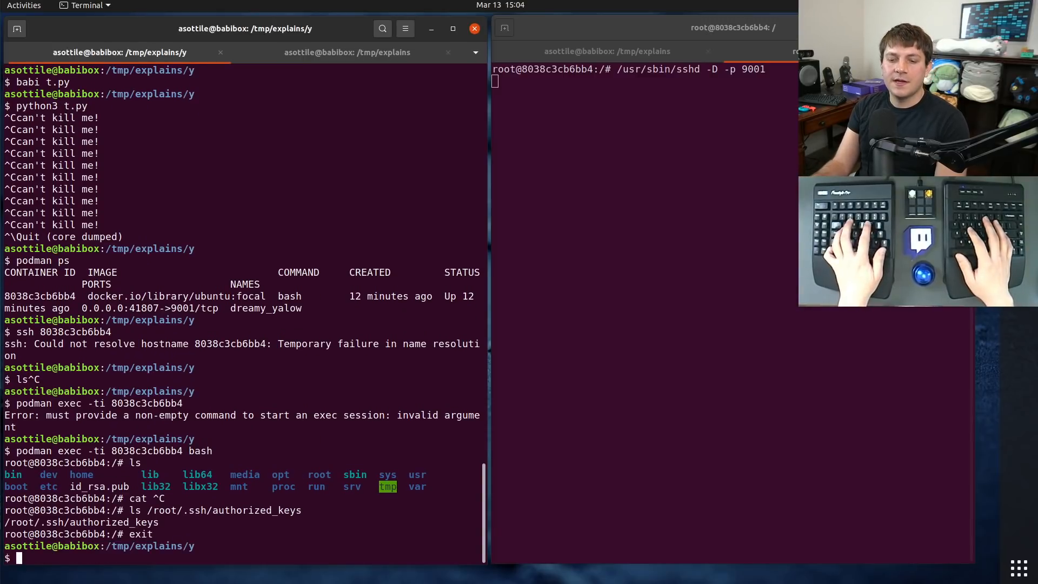
key("ctrl+r")
type("ssh")
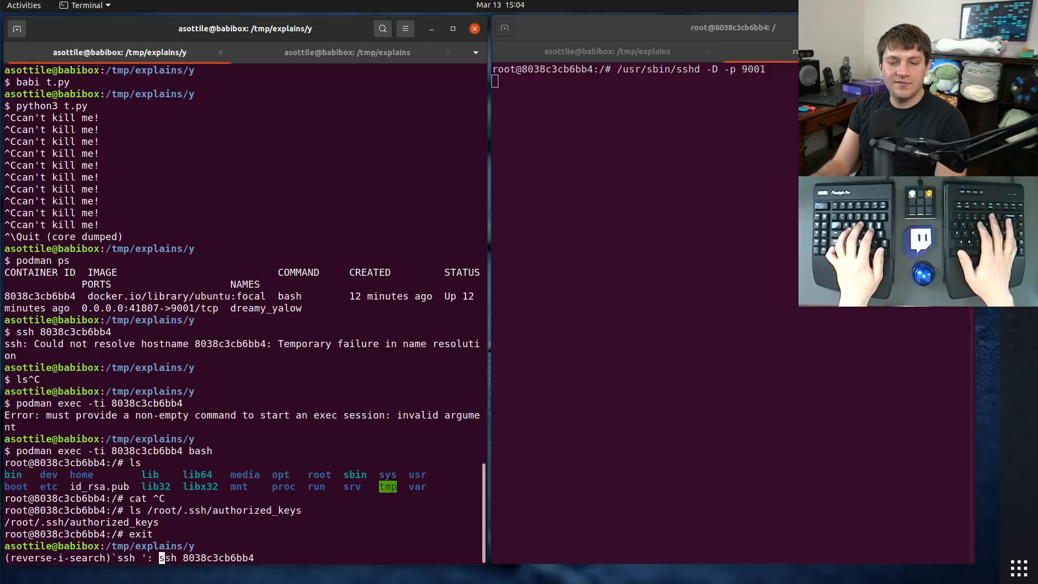
type(" -p")
key("Escape")
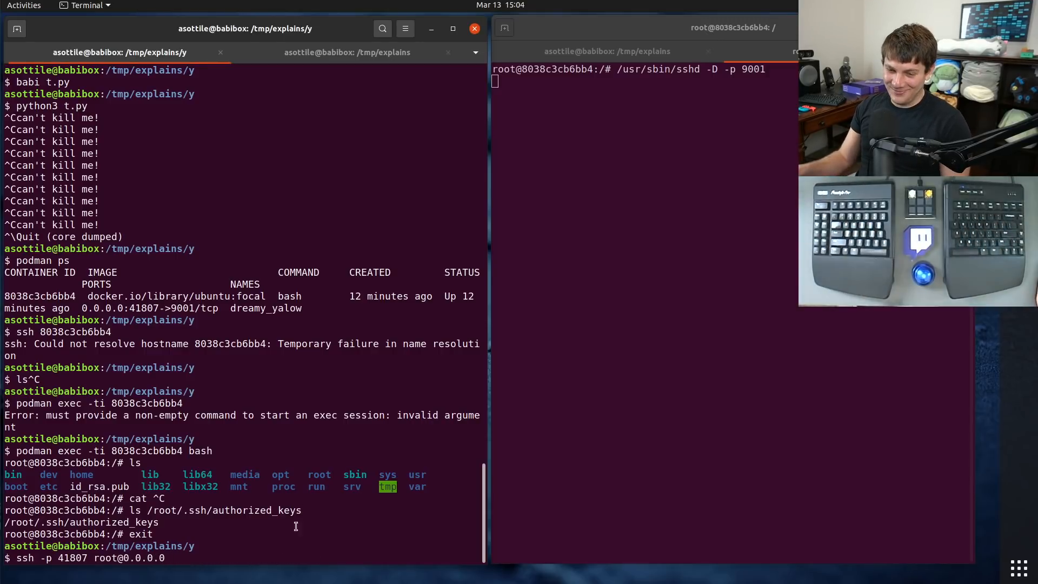
left_click_drag(40, 558, 94, 558)
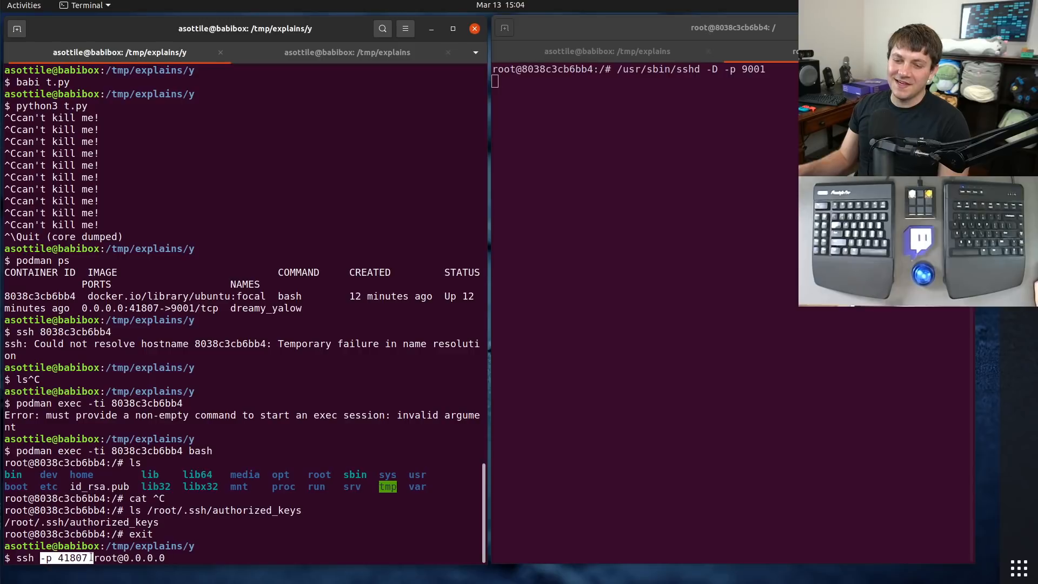
left_click(91, 559)
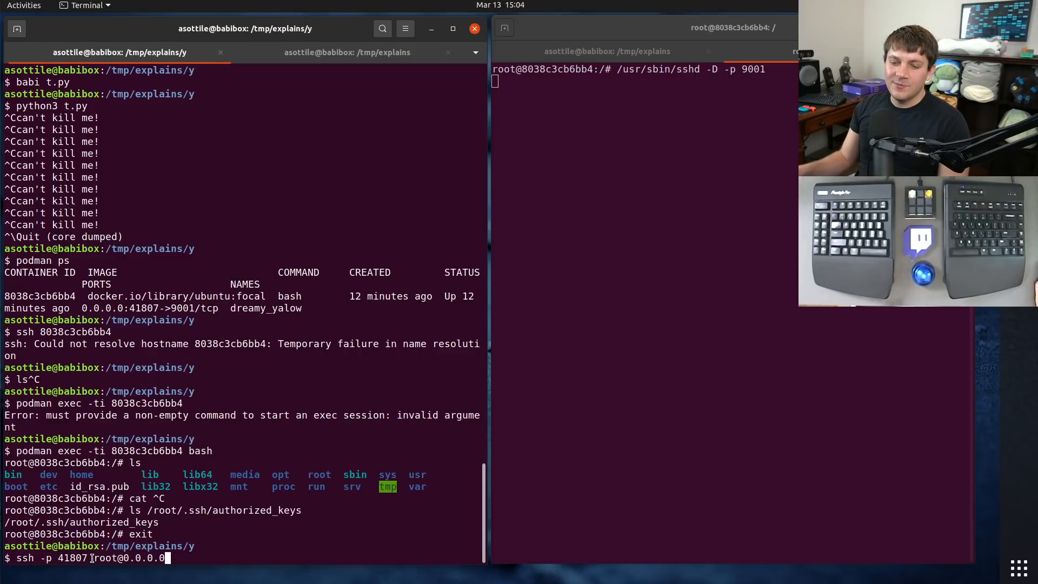
double_click(230, 511)
left_click(127, 556)
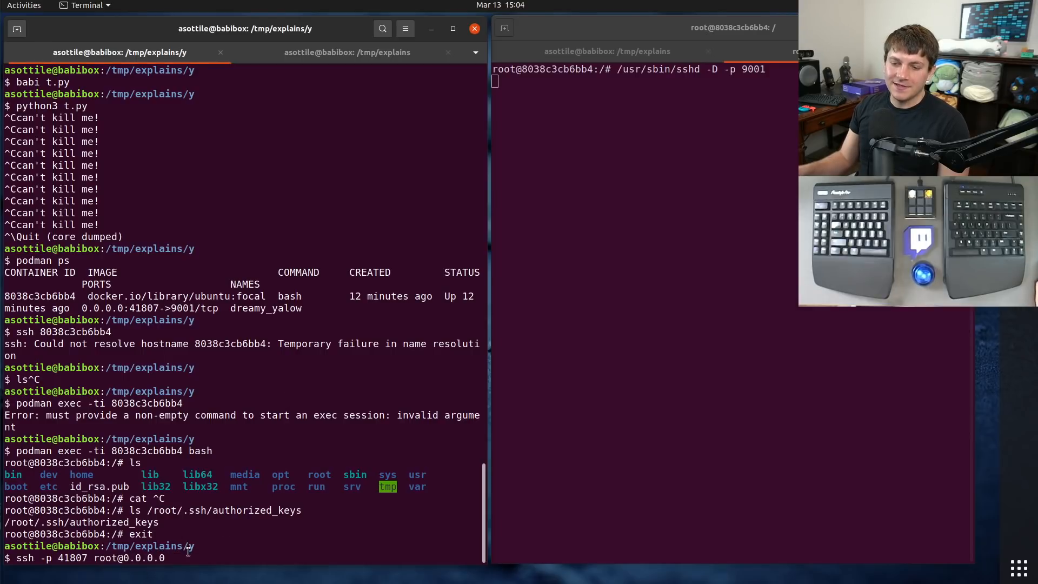
left_click_drag(176, 559, 110, 558)
left_click(127, 558)
left_click(168, 559)
left_click(110, 557)
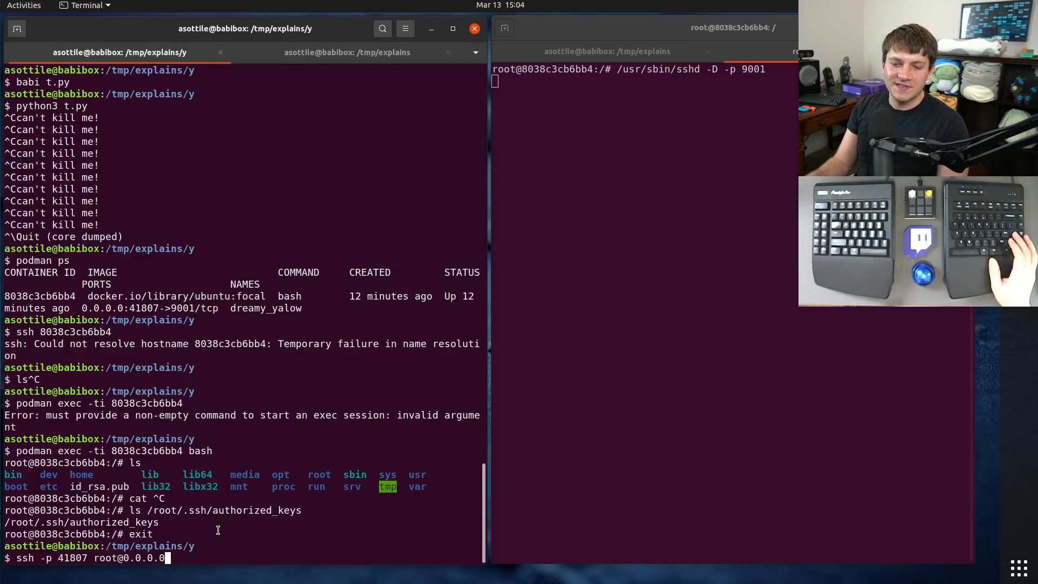
Connect to the container as root over ssh and add blank prompt lines.
key("Return")
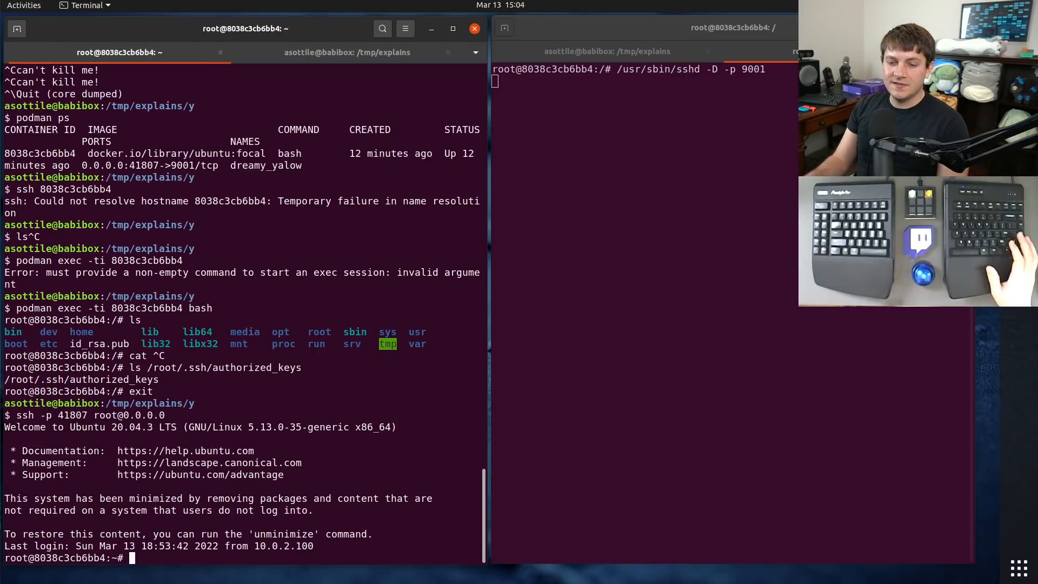
key("Return")
key("Return")
key("Return")
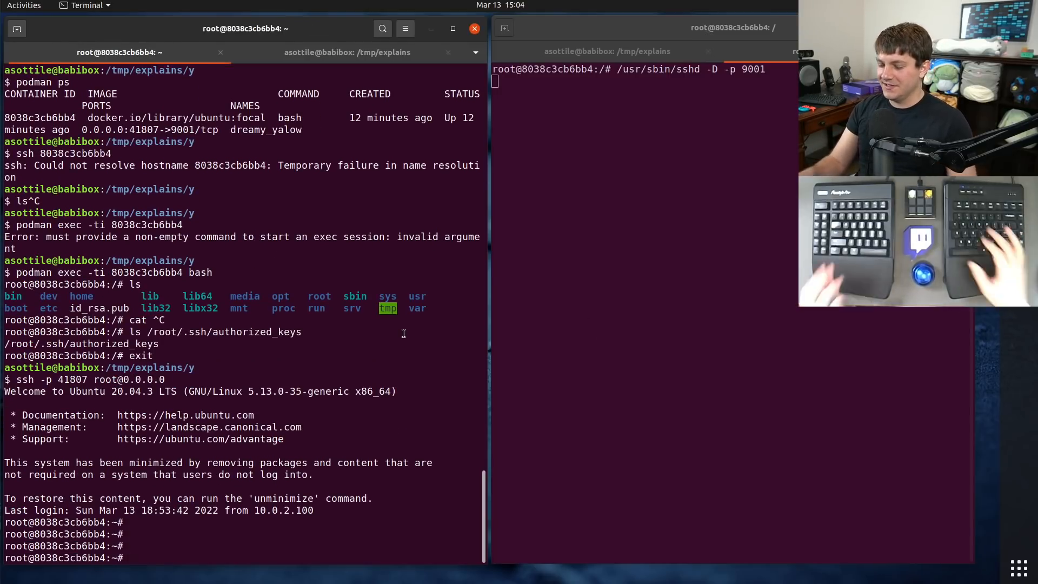
type("ps")
key("Return")
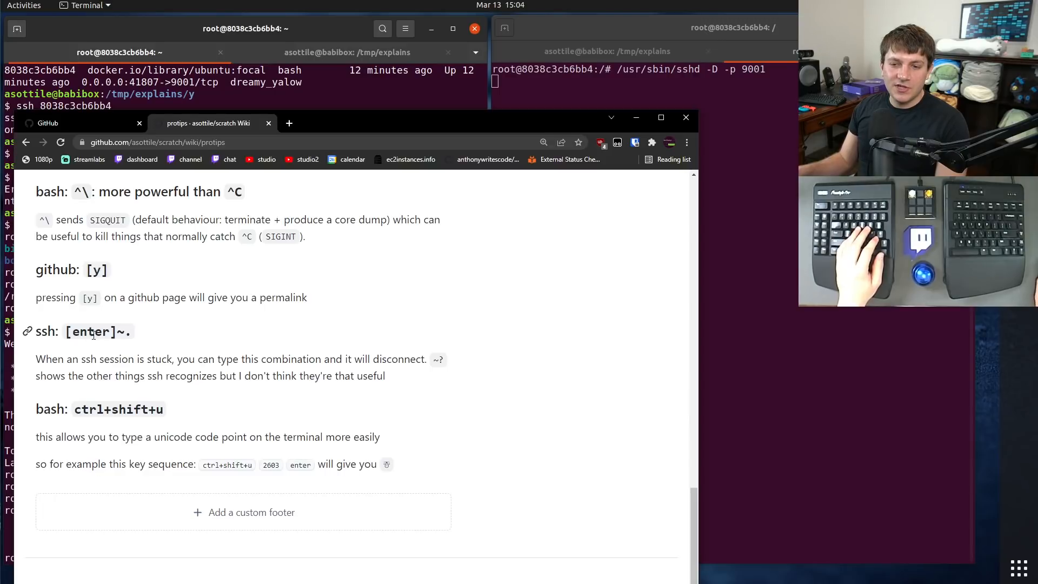
left_click_drag(117, 331, 132, 332)
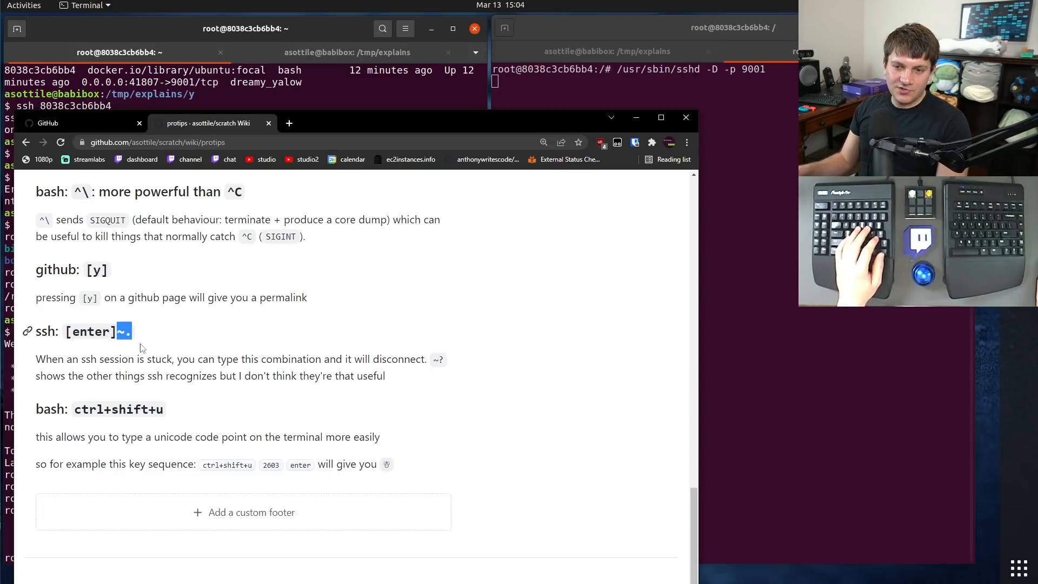
In the ssh session print the ~? escape sequence help and point out the ~. terminate line.
key("alt+Tab")
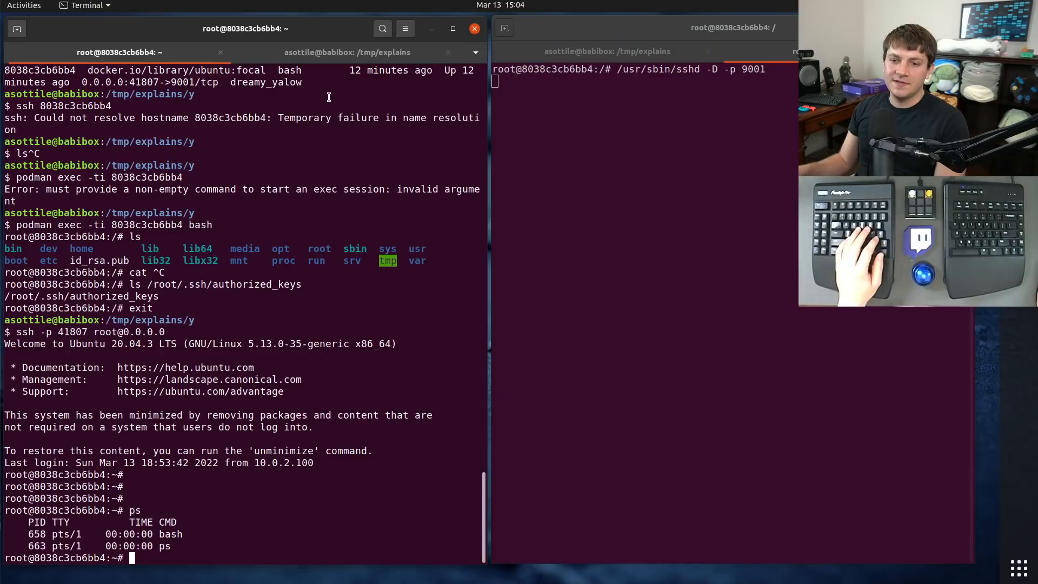
key("Return")
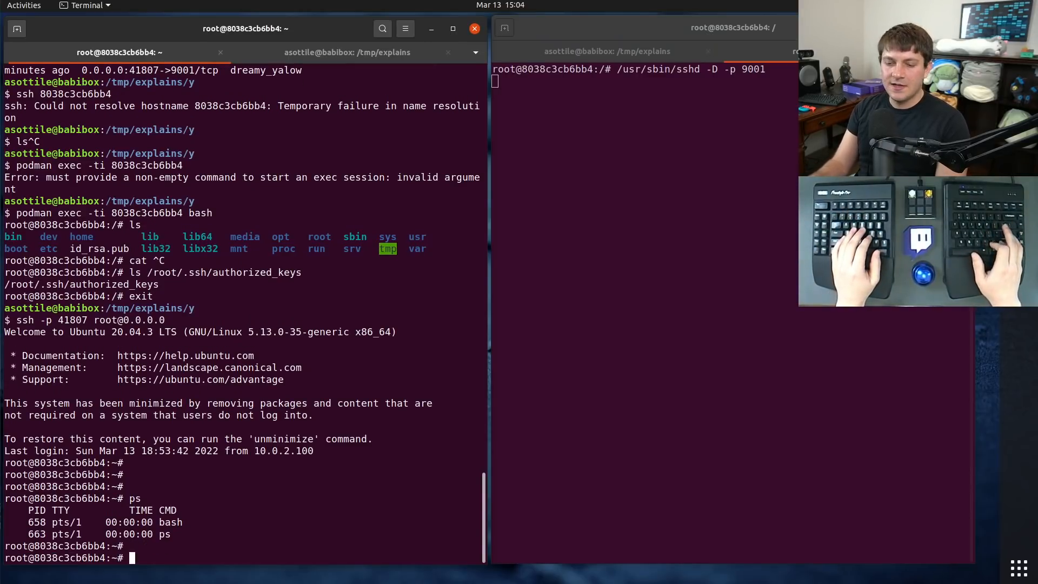
type("~?")
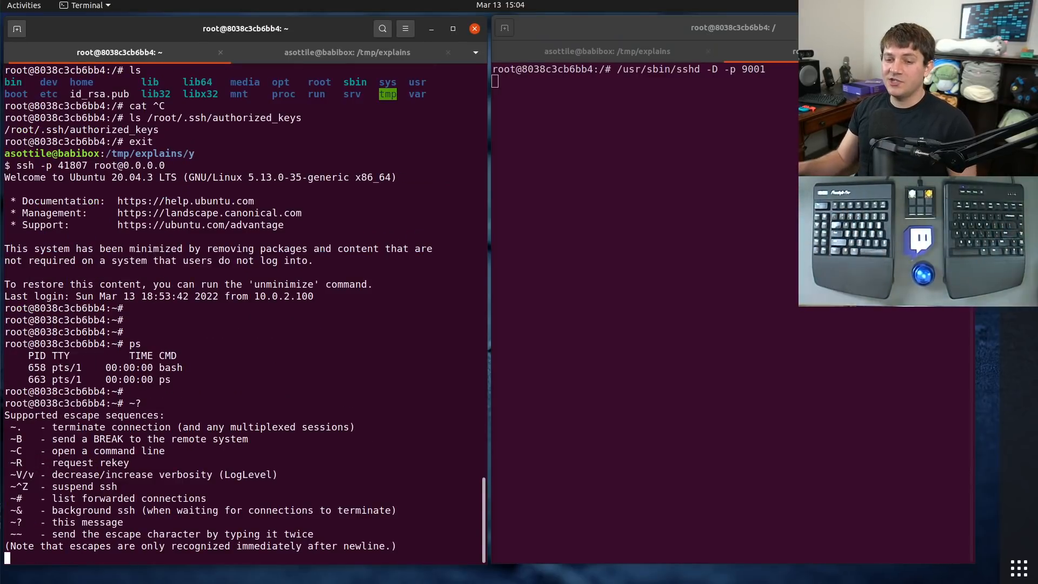
mouse_move(405, 546)
left_mouse_down()
mouse_move(4, 442)
mouse_move(4, 427)
left_mouse_up()
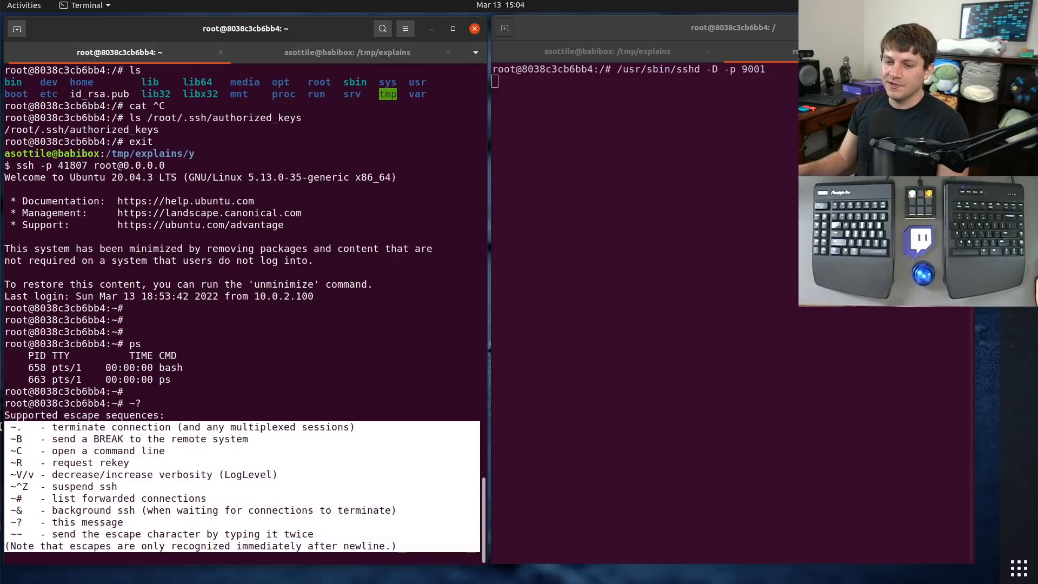
left_click(180, 474)
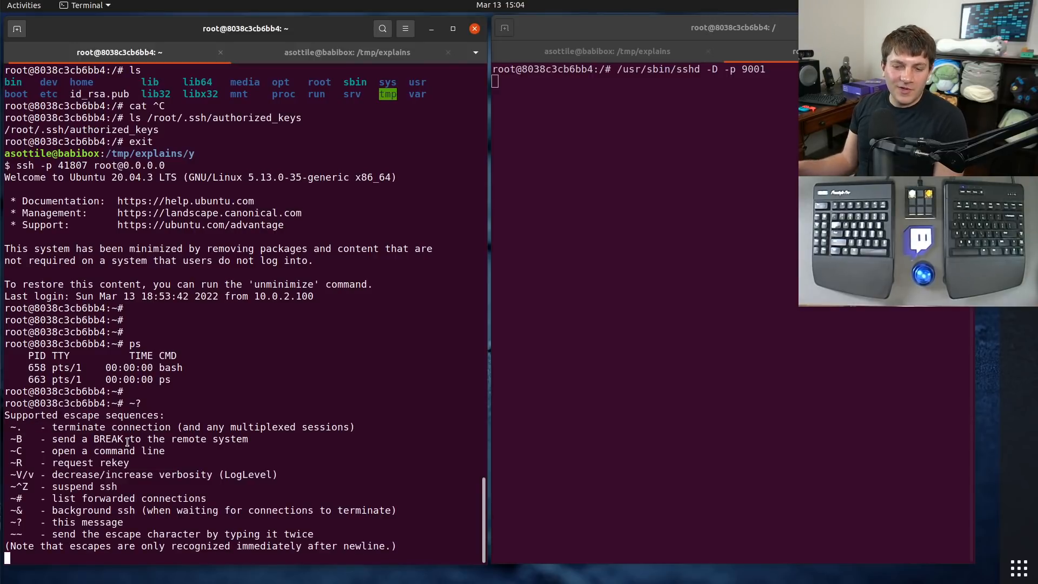
triple_click(77, 427)
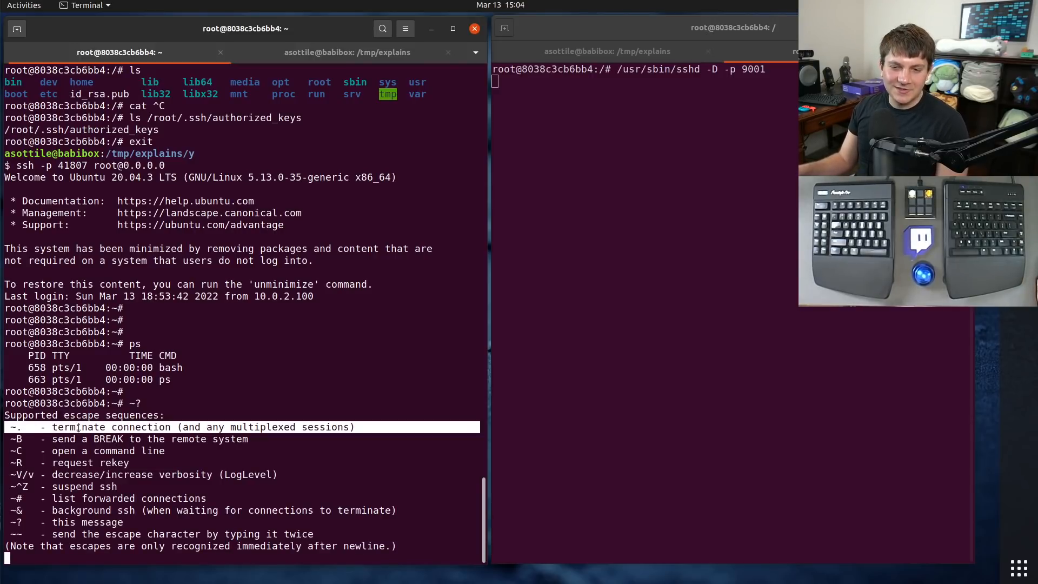
left_click(271, 470)
key("Return")
key("Return")
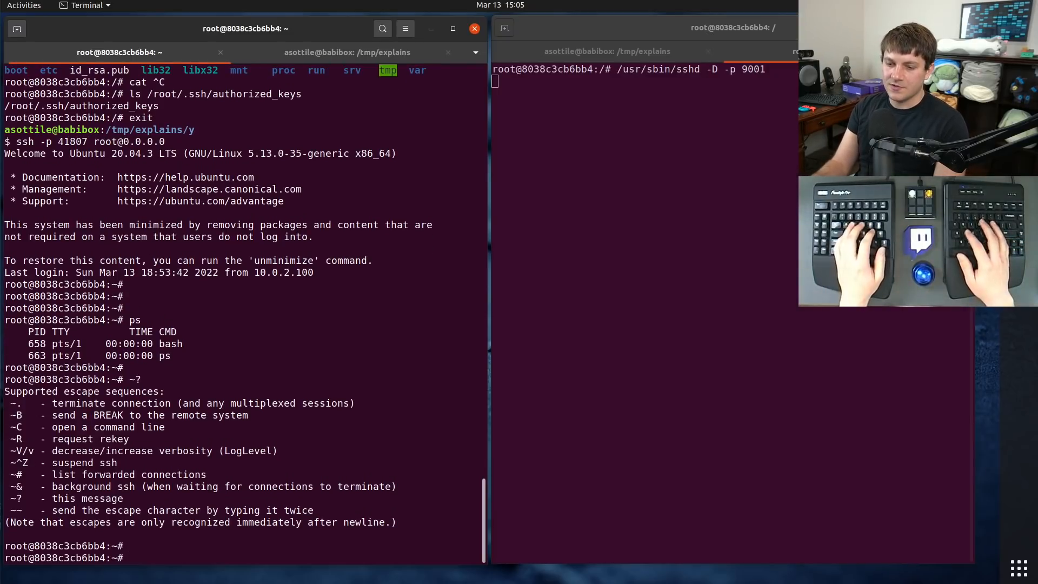
type("while true; ")
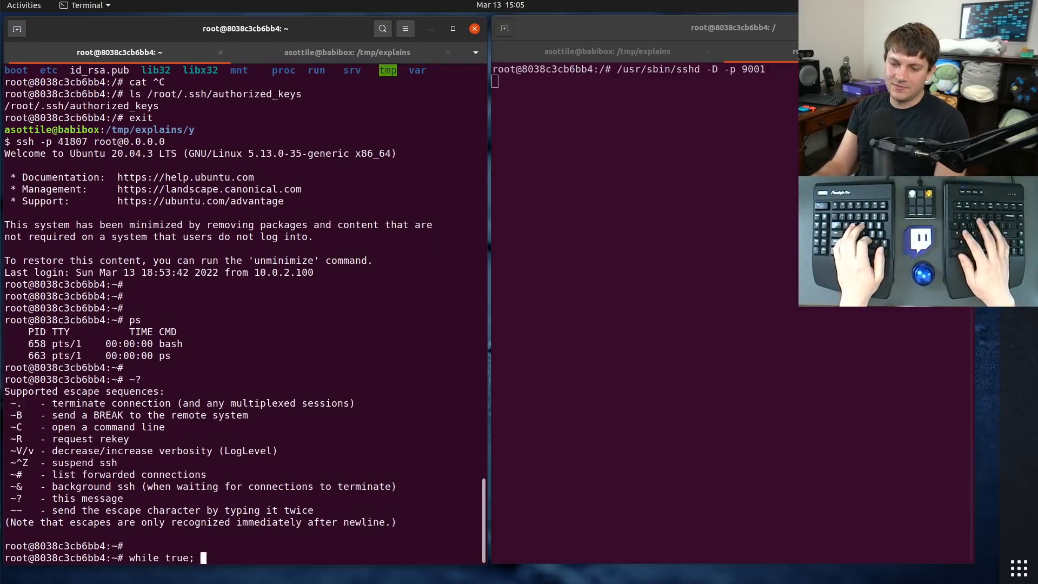
type("t")
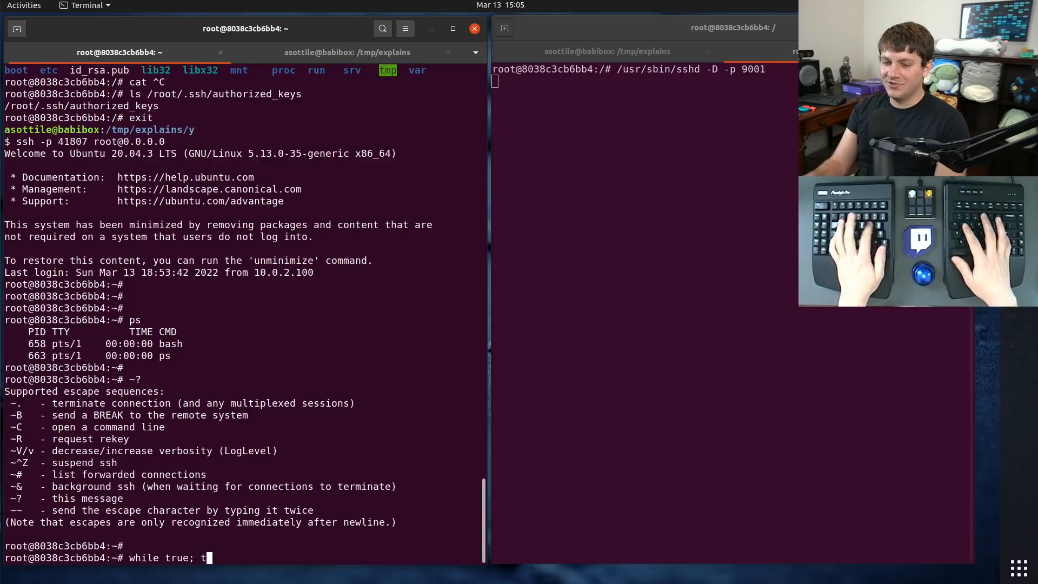
type("rue; done")
Rework the `while true` loop command from history and run the corrected infinite loop.
key("Return")
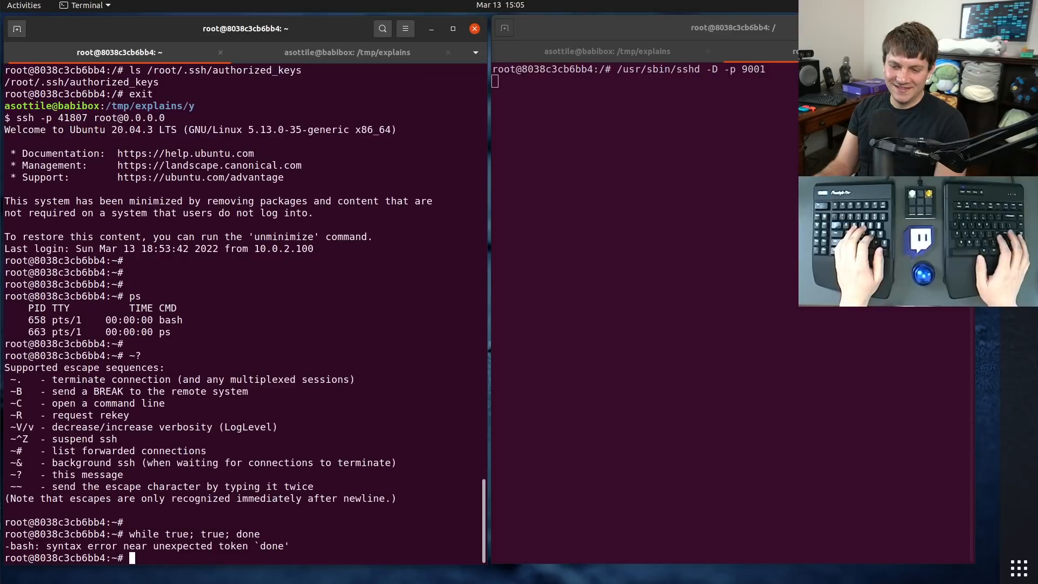
key("Up")
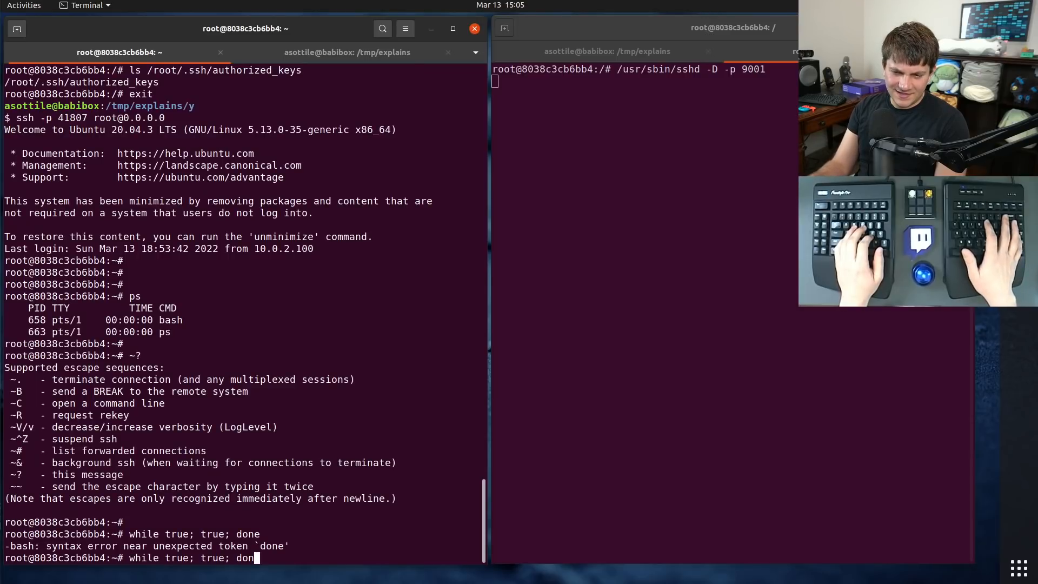
key("BackSpace")
key("BackSpace")
key("BackSpace")
type("do")
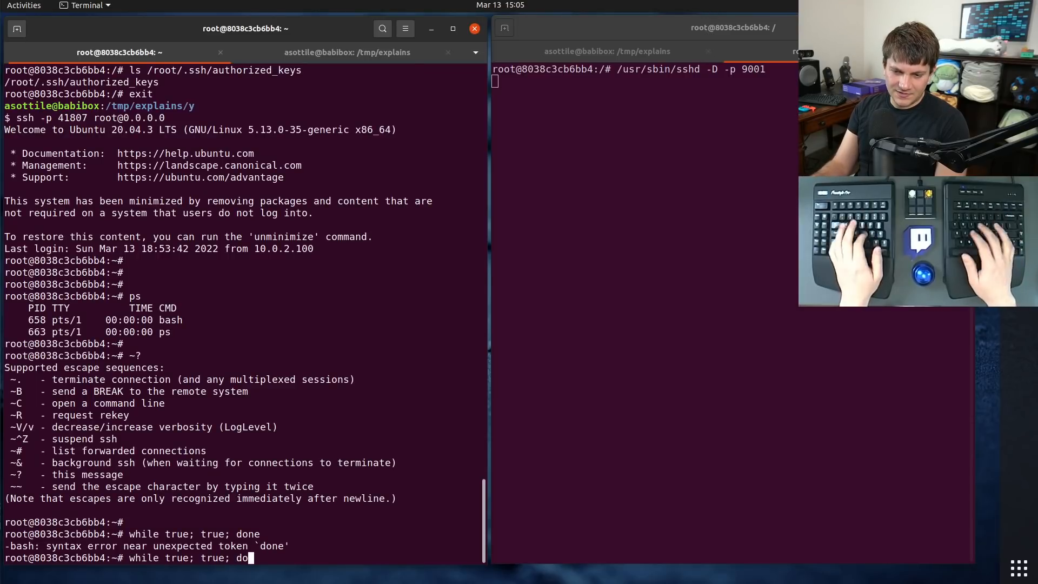
key("Return")
key("ctrl+c")
key("Up")
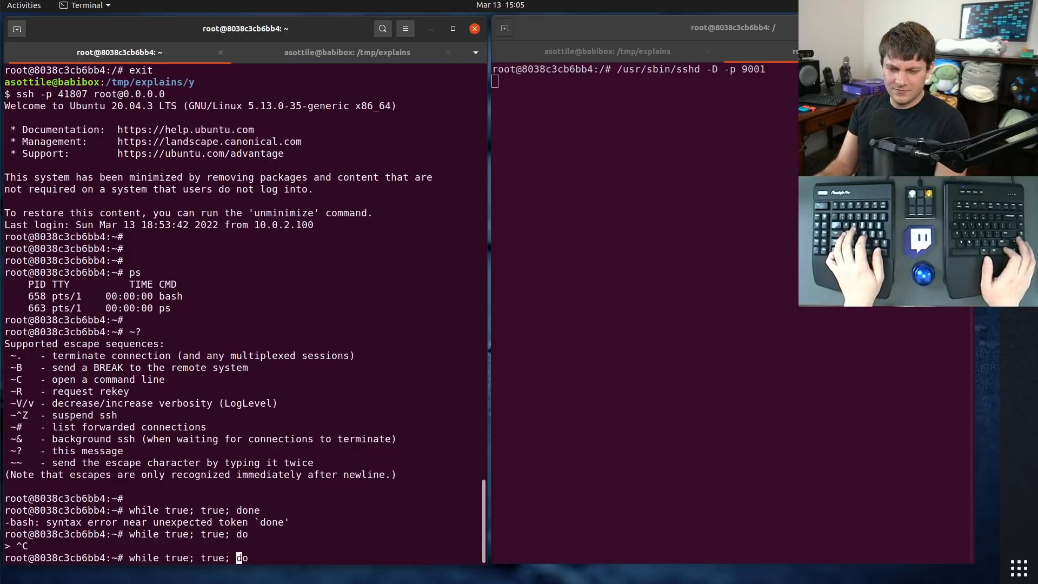
key("BackSpace")
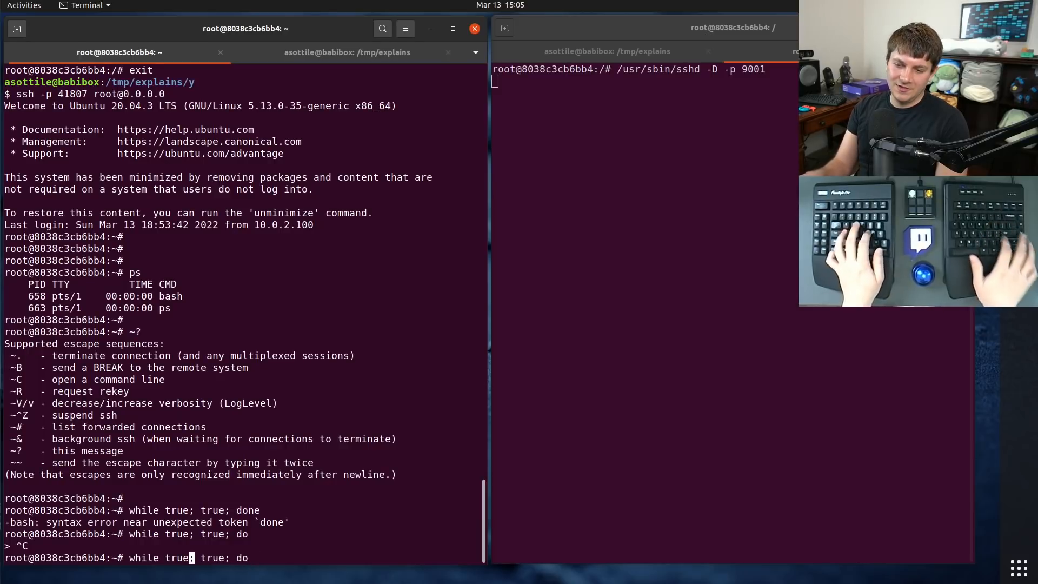
key("Right")
key("Right")
type("do")
key("End")
type("ne")
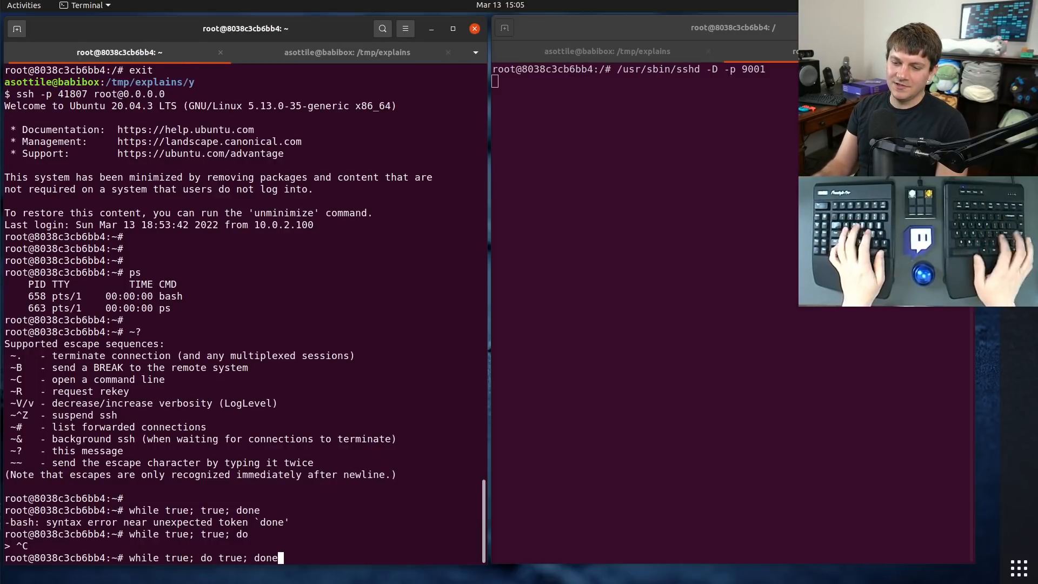
key("Return")
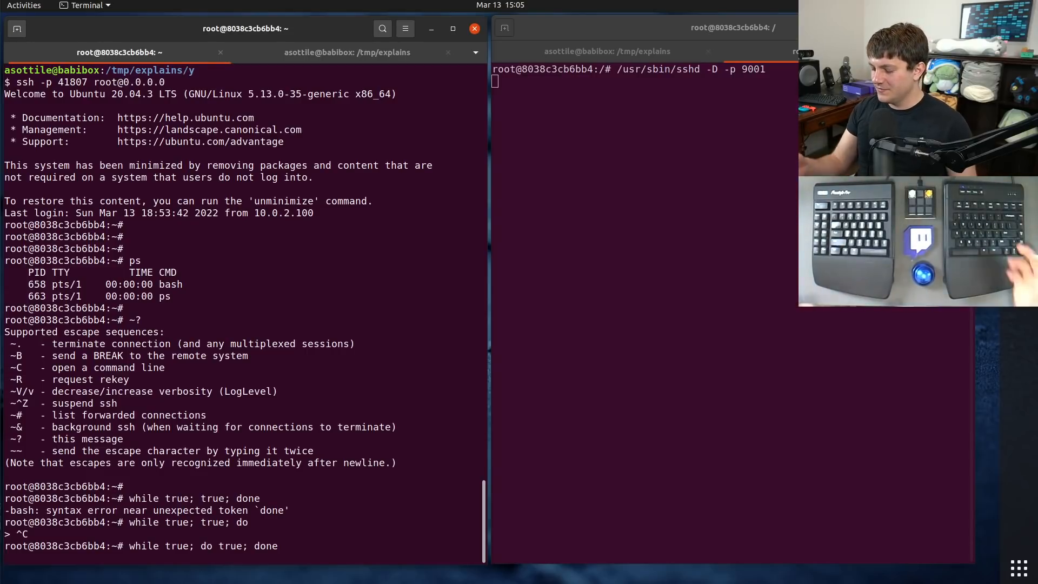
key("Return")
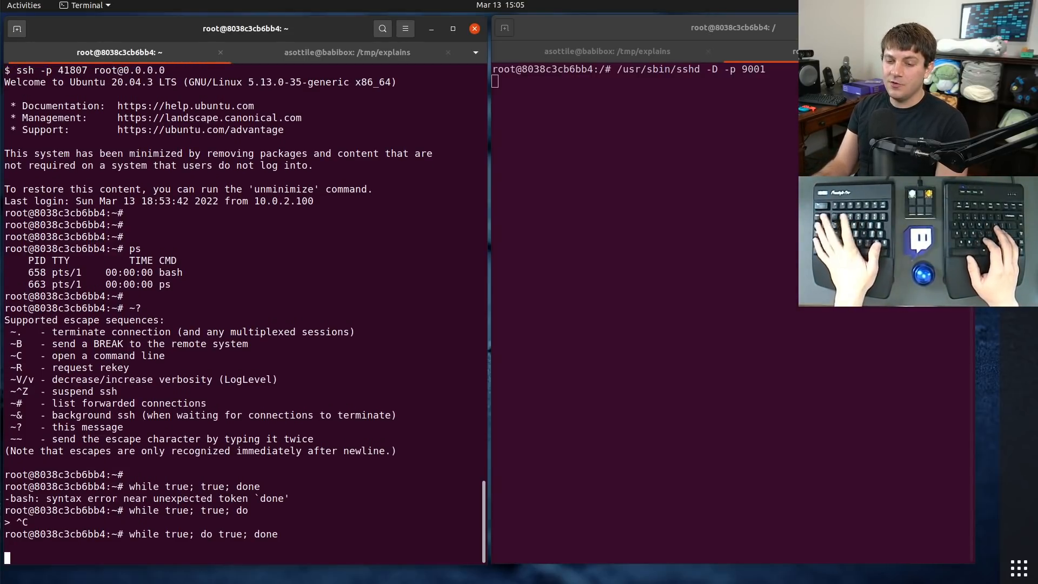
type("~.")
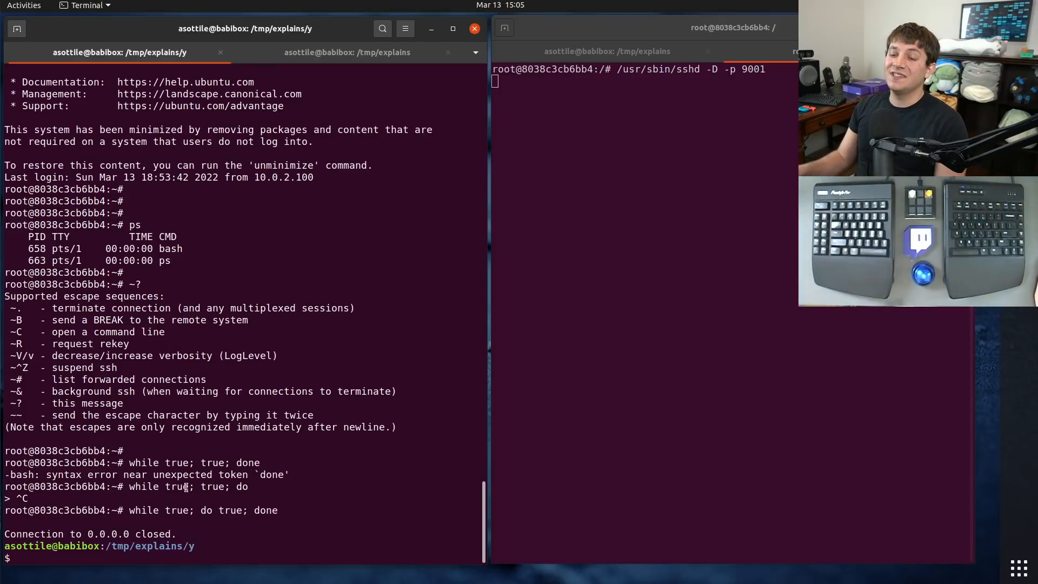
Highlight the final lines of output showing the SSH connection closed.
left_click_drag(203, 532, 175, 509)
left_click(172, 498)
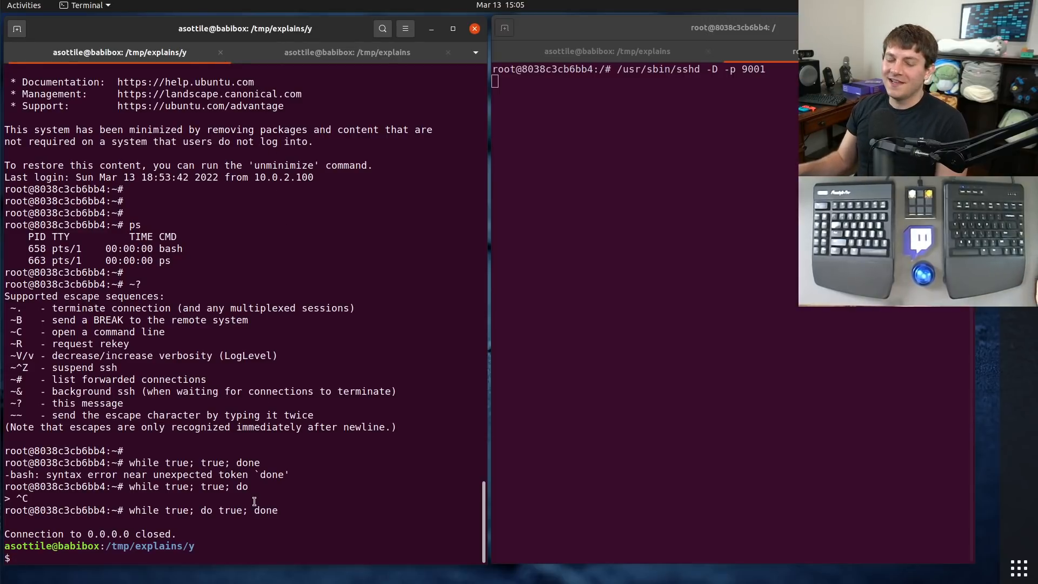
left_click_drag(248, 533, 253, 499)
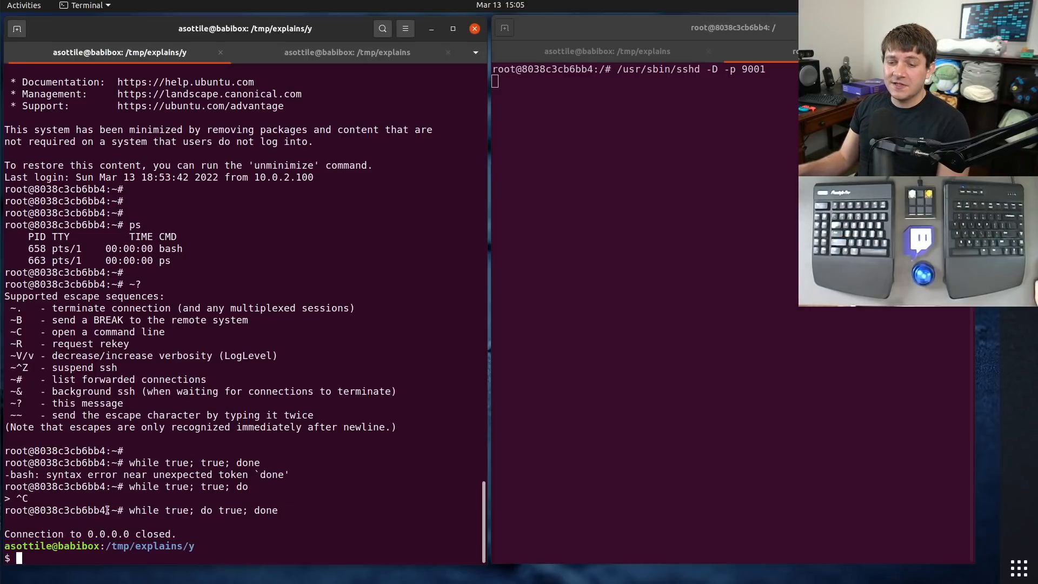
Enter the container with `podman exec -ti 8038c3cb6bb4 bash` and confirm sshd in `ps -ef`.
key("Up")
key("Up")
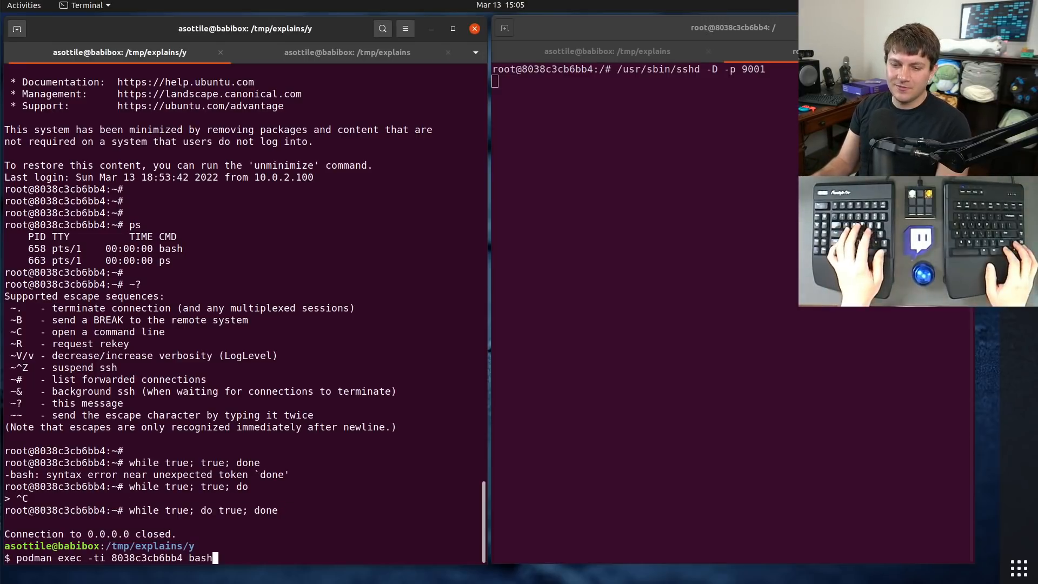
key("Return")
type("ps -ef")
key("Return")
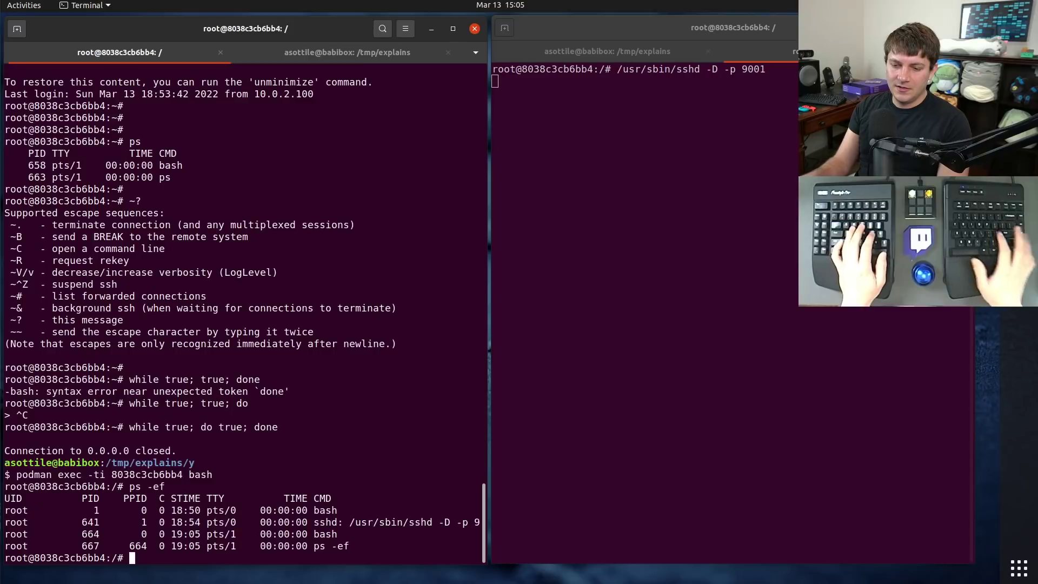
left_click_drag(352, 557, 357, 491)
left_click(362, 521)
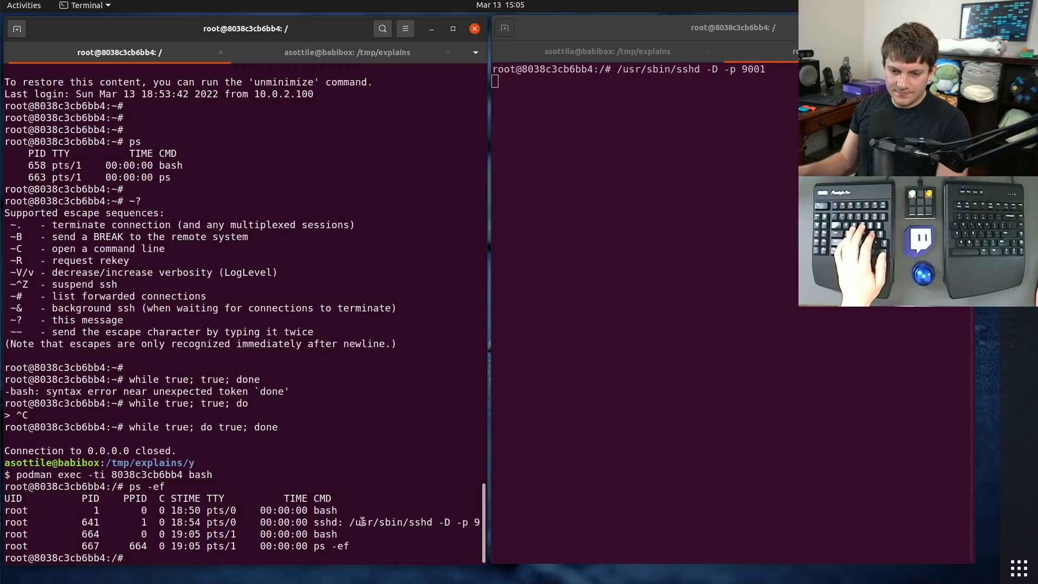
type("exit")
Exit the container, point out the 'Connection to 0.0.0.0 closed.' line, and switch to the wiki.
key("Return")
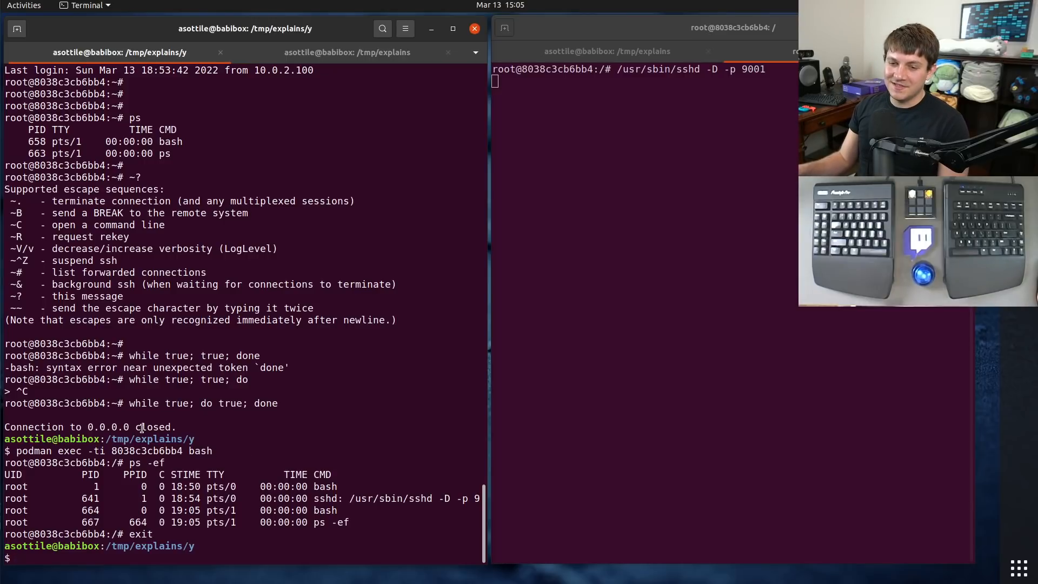
triple_click(242, 427)
left_click(281, 403)
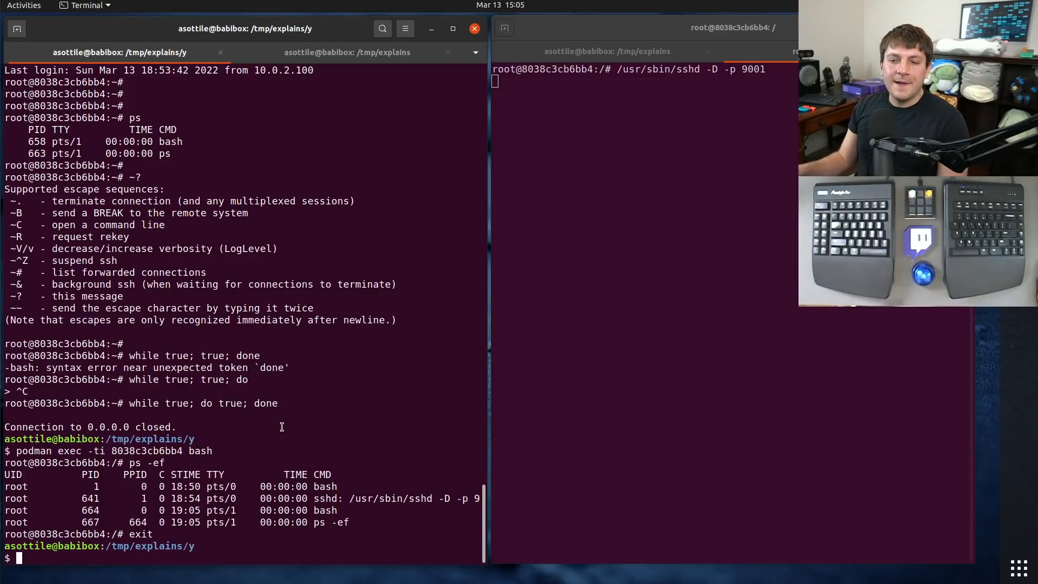
triple_click(281, 427)
left_click(283, 399)
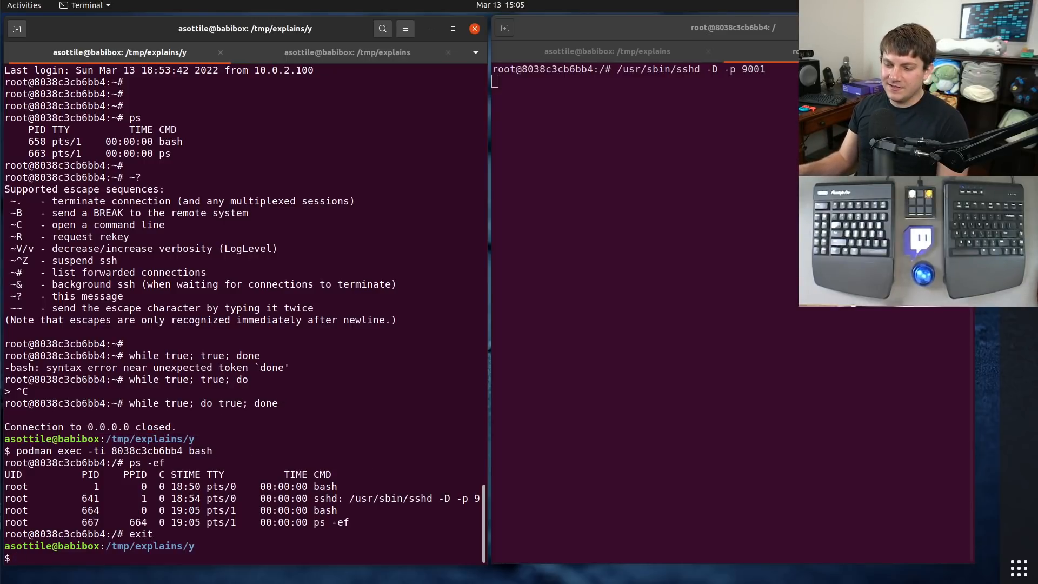
key("alt+Tab")
Highlight the ssh disconnect tip on the wiki and bring the terminal back in front.
left_click_drag(206, 357, 368, 310)
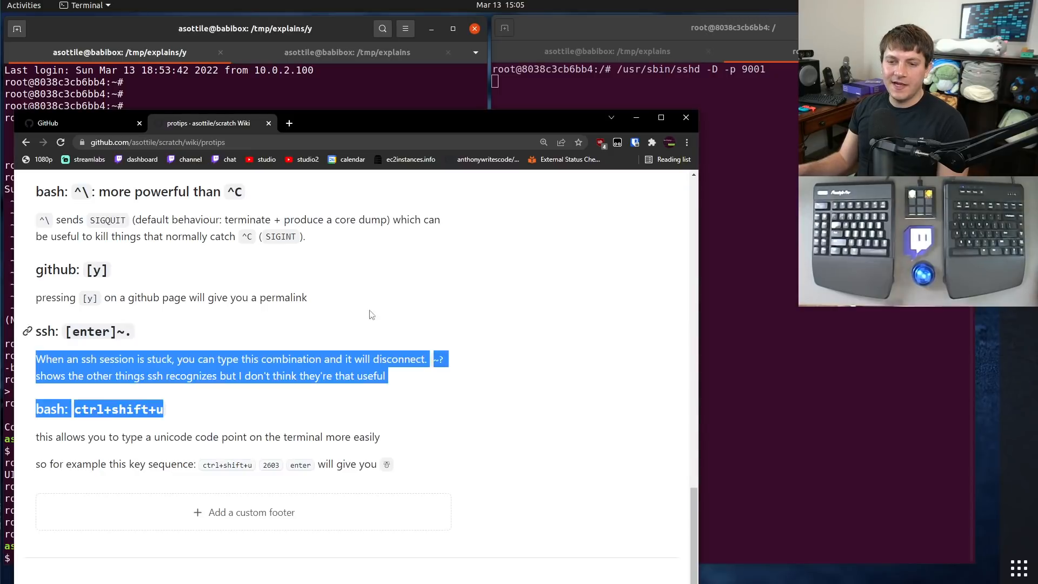
left_click(405, 355)
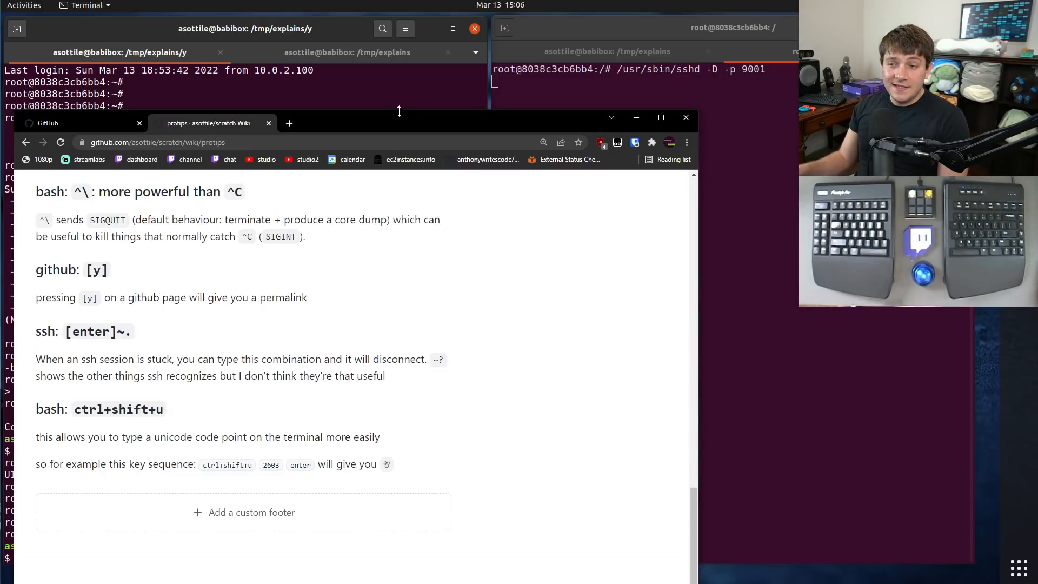
left_click(369, 84)
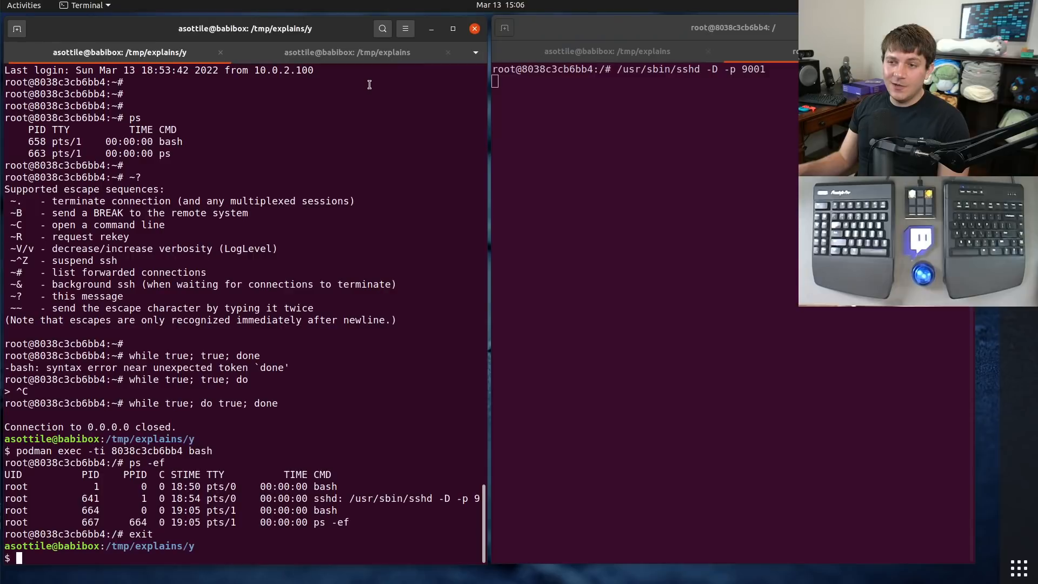
Echo a snowman ☃ entered from code point 2603.
key("Return")
key("Return")
key("Return")
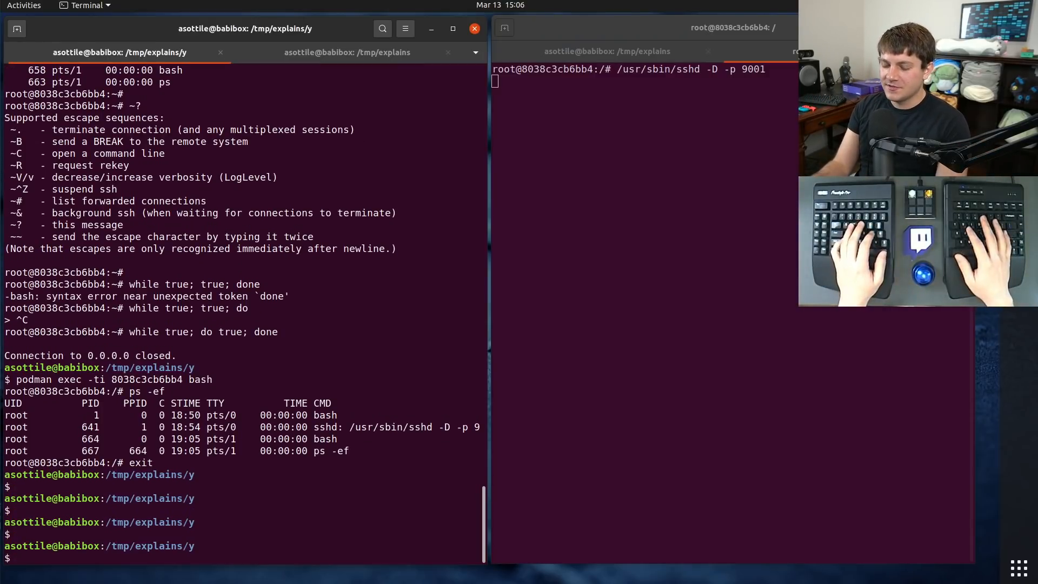
type("echo u")
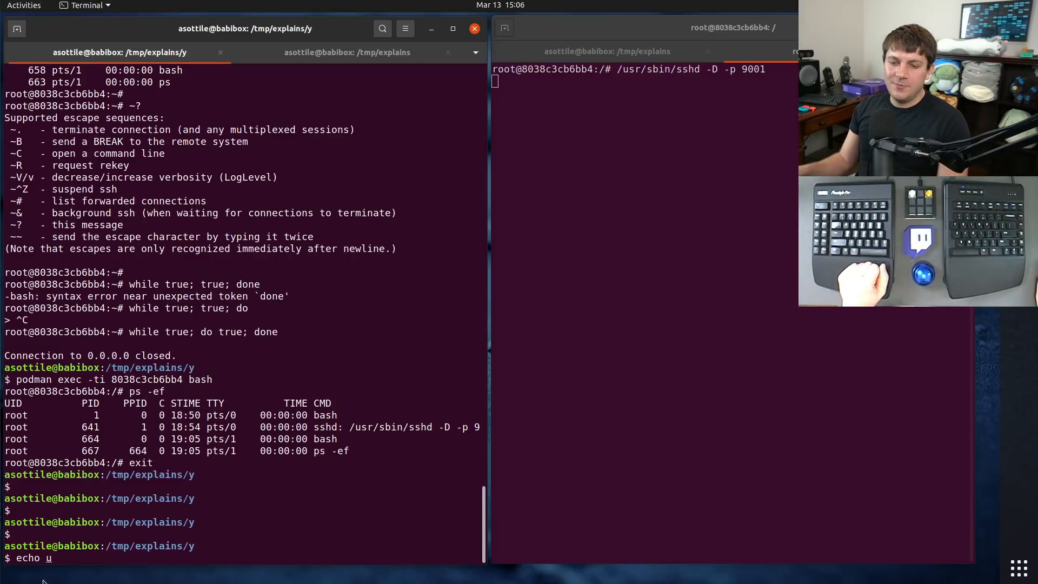
type("2")
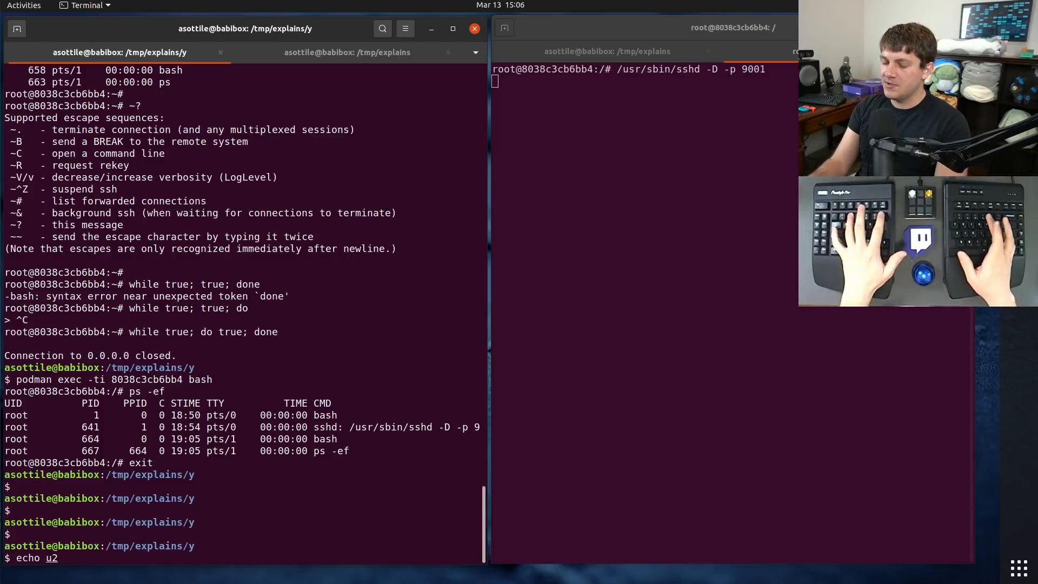
type("603")
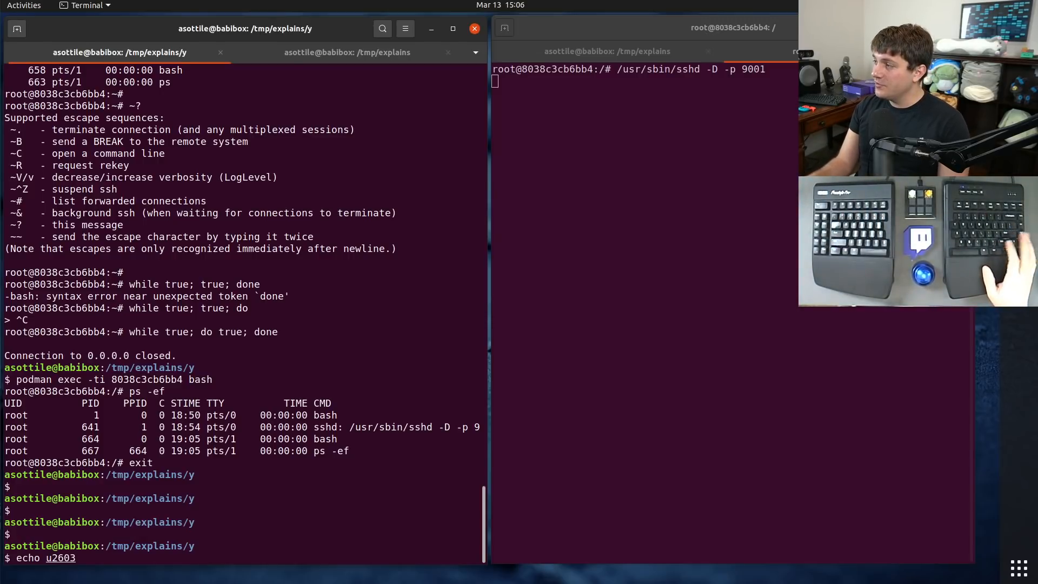
key("space")
key("Return")
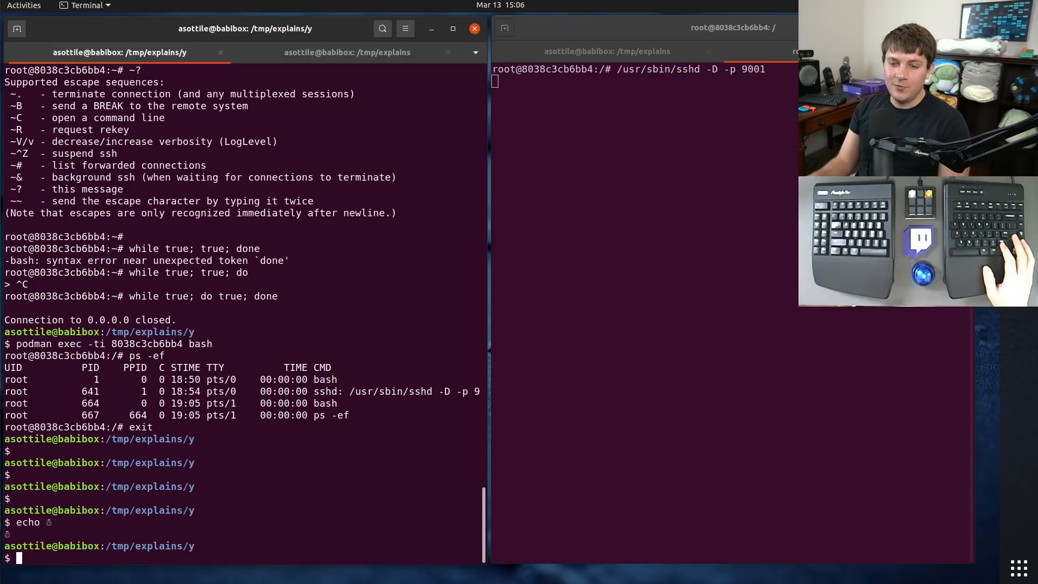
type("echo")
Echo an upside-down face 🙃 entered from code point 1f643.
key("ctrl+shift+u")
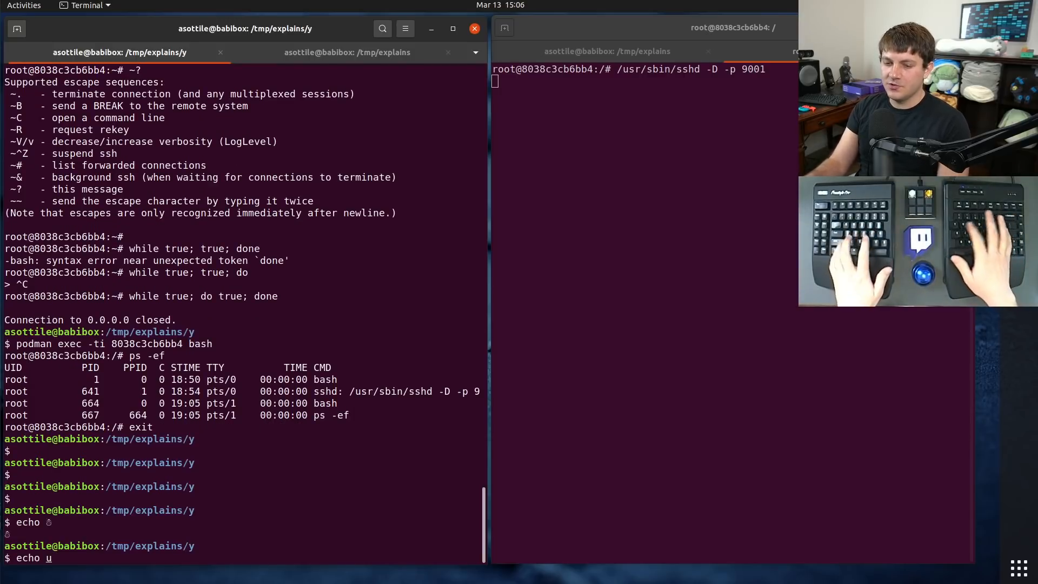
type("1f643")
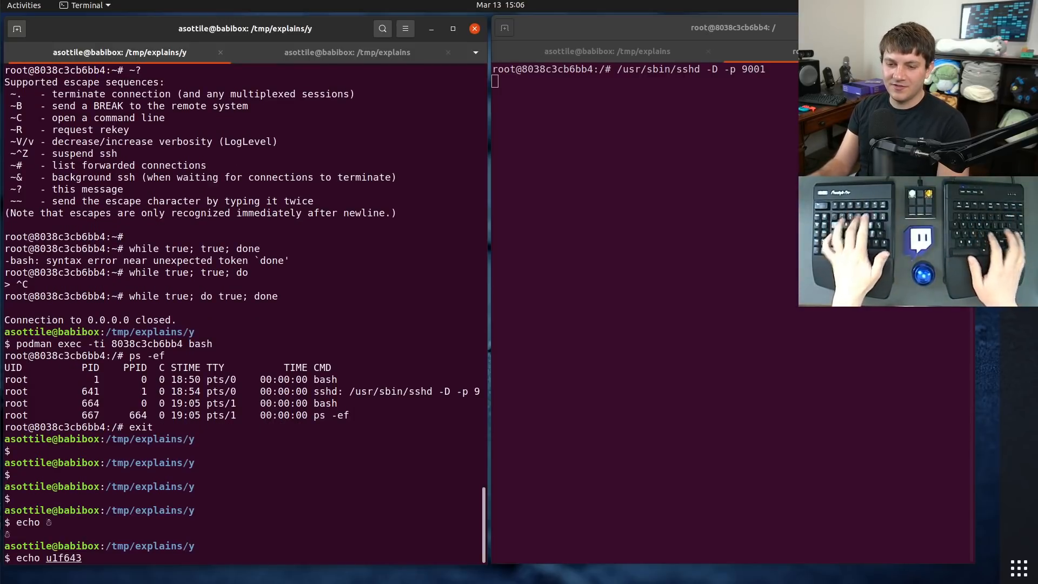
key("space")
key("Return")
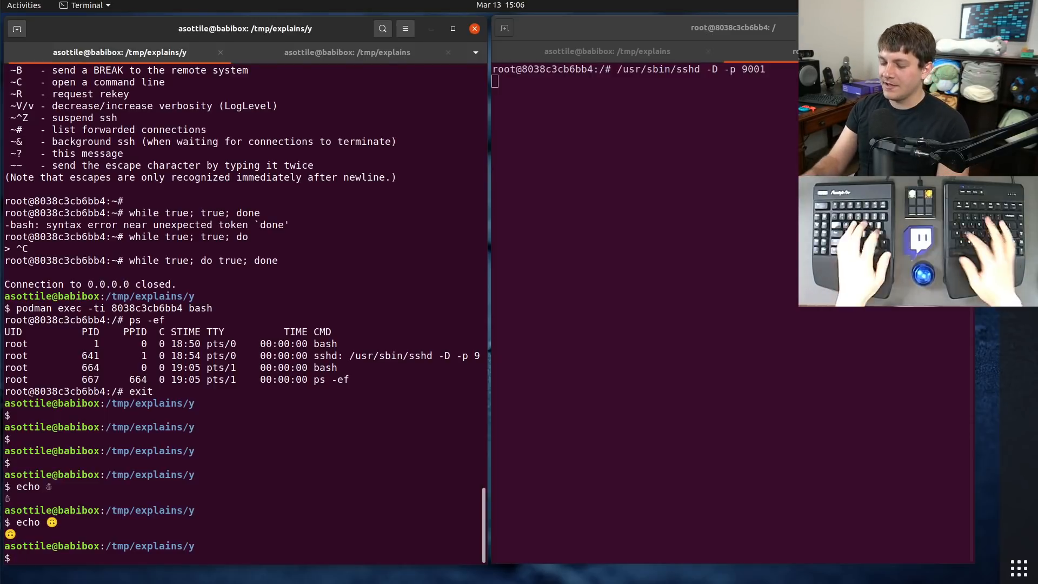
type("echo")
Echo an em dash — from code point 2014 and highlight the three echo results.
key("ctrl+shift+u")
type("20")
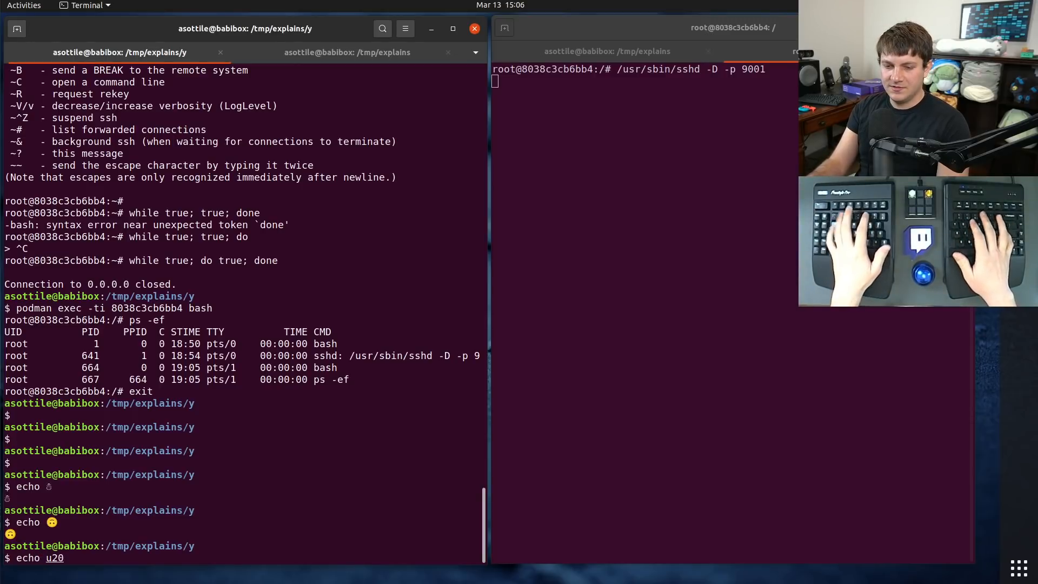
type("14")
key("space")
key("Return")
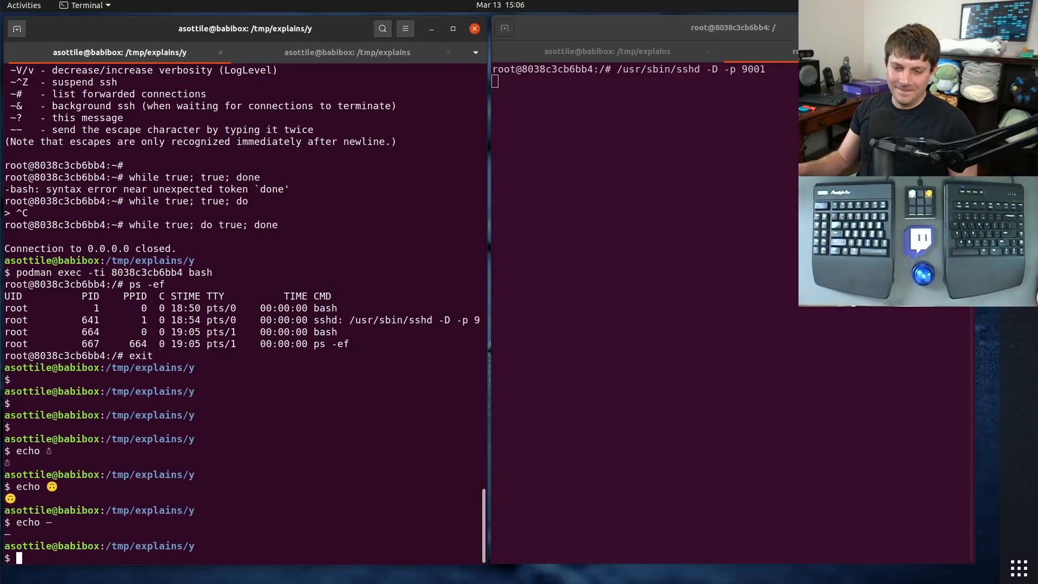
left_click_drag(57, 536, 42, 462)
left_click(224, 520)
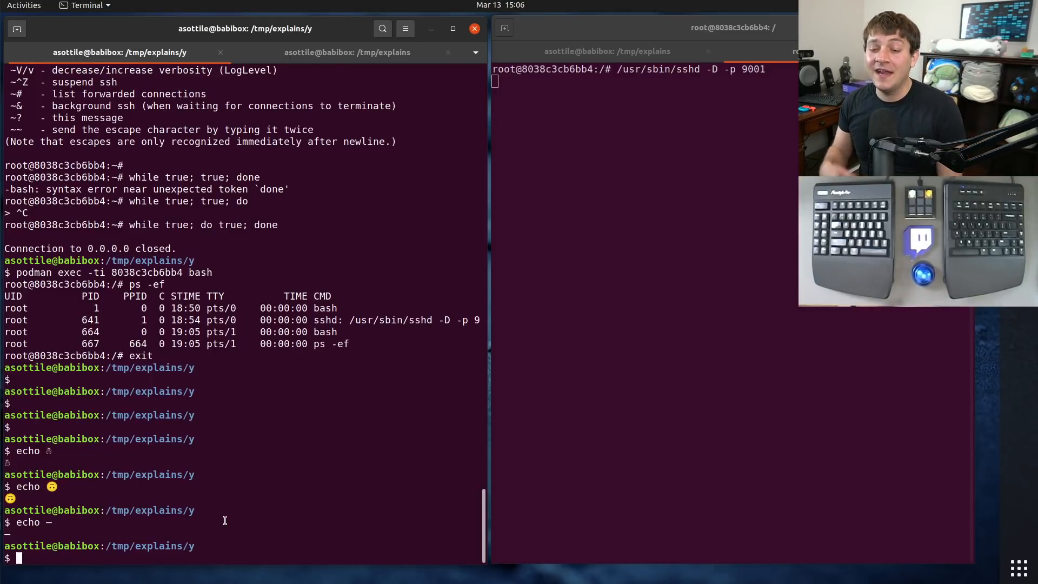
Bring the protips wiki page back to the front.
key("alt+Tab")
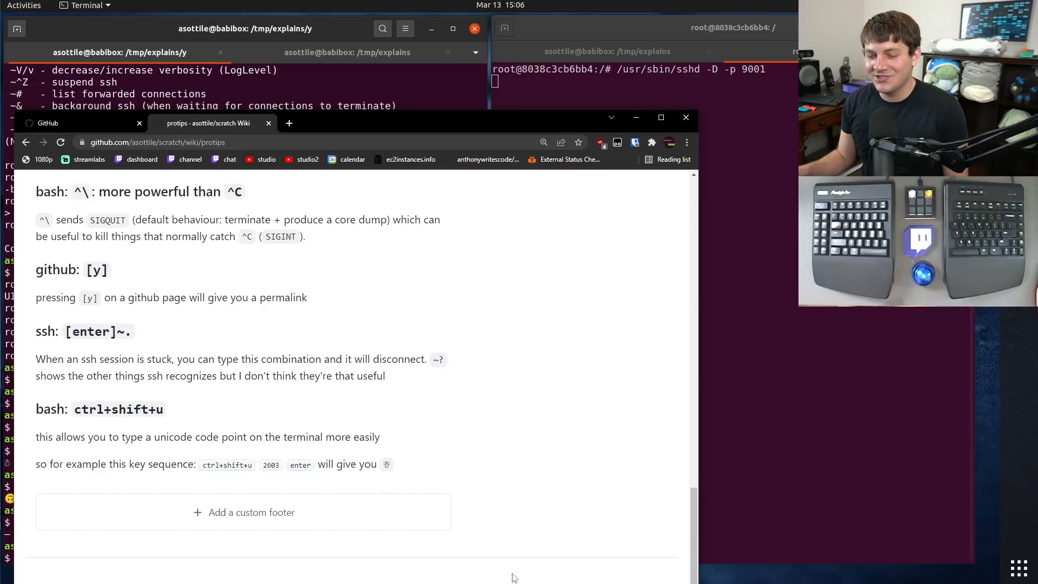
scroll(505, 547, "up", 5)
scroll(502, 545, "up", 3)
scroll(501, 546, "up", 4)
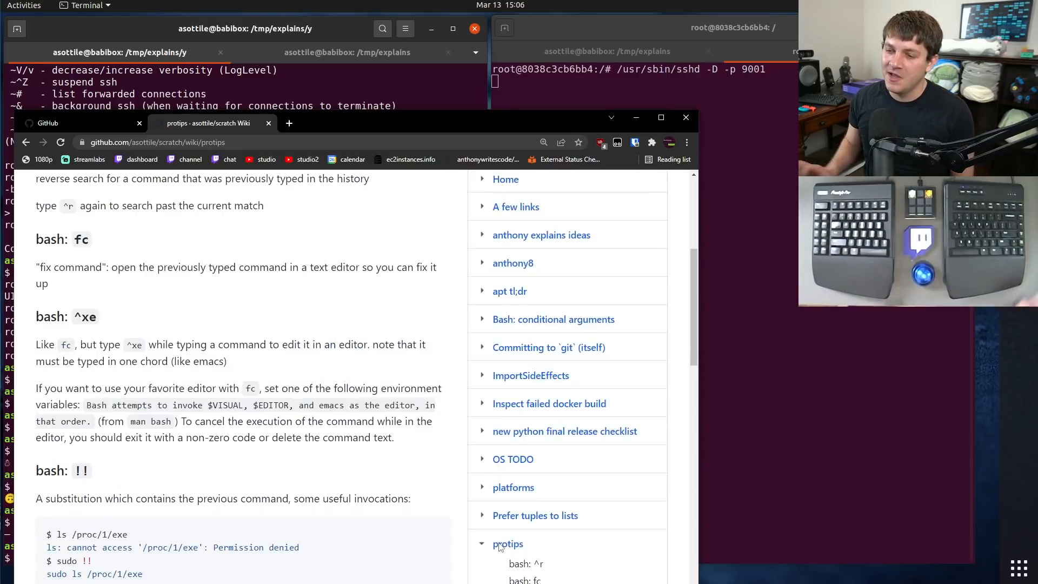
scroll(524, 470, "up", 3)
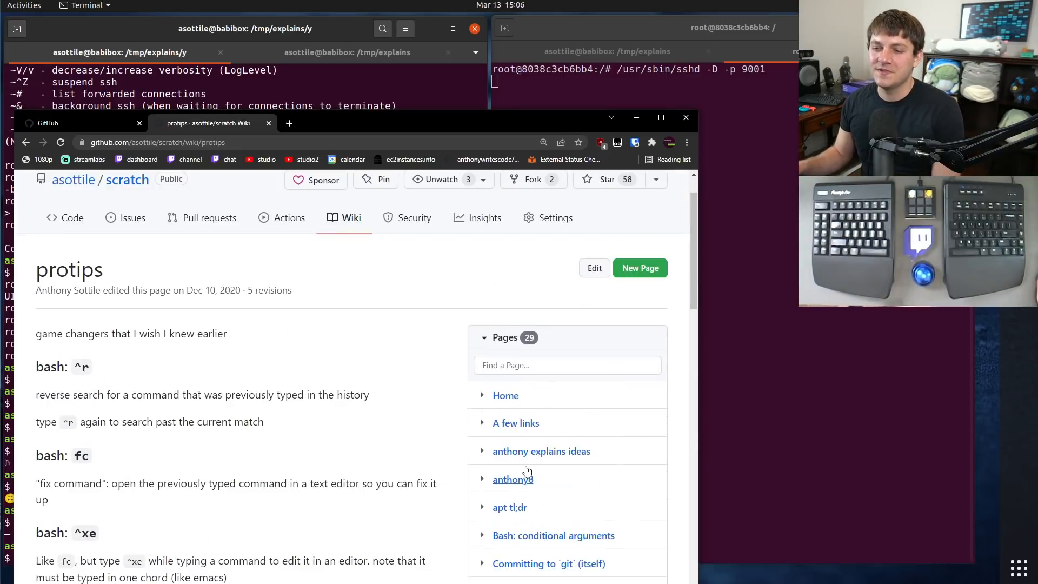
scroll(435, 438, "down", 4)
scroll(430, 425, "down", 6)
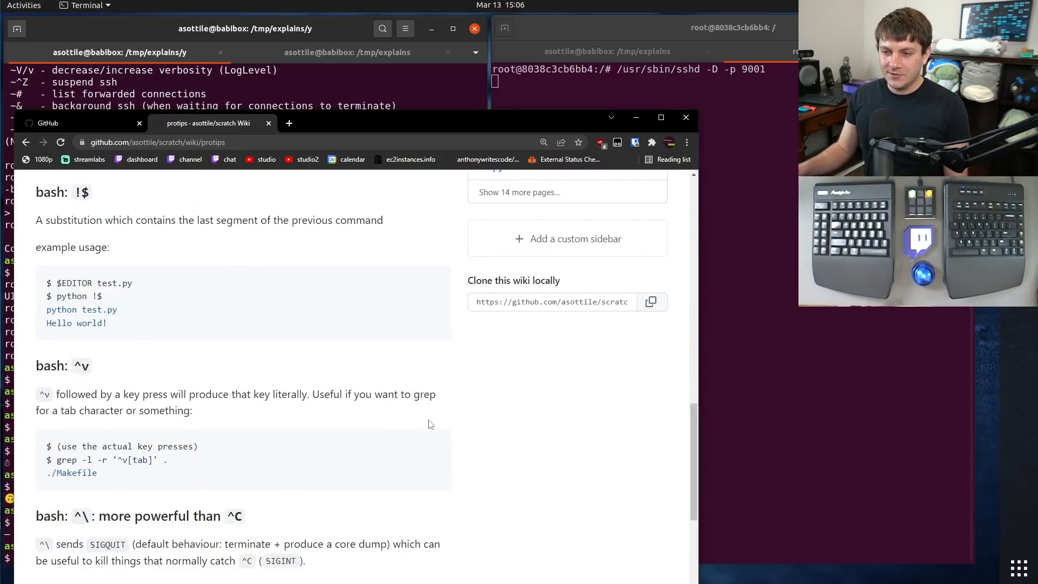